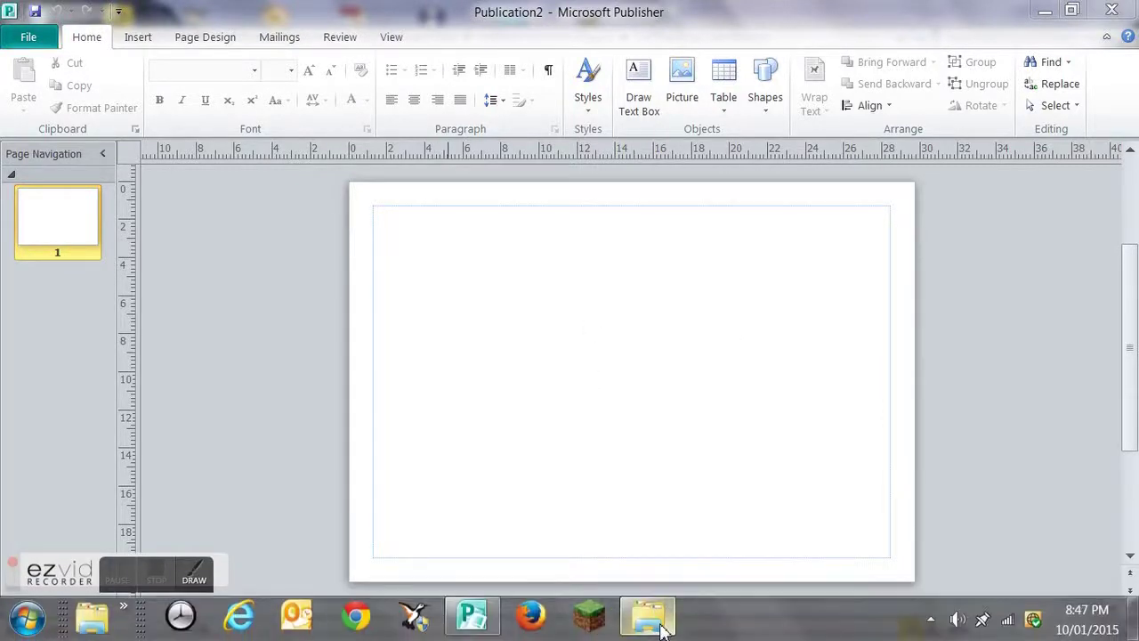
Step: Copy the pink paper RR_LetThemEatCake_Paper012 from the LetThemEatCake_Papers folder
{"action": "left_click", "coordinate": [661, 628]}
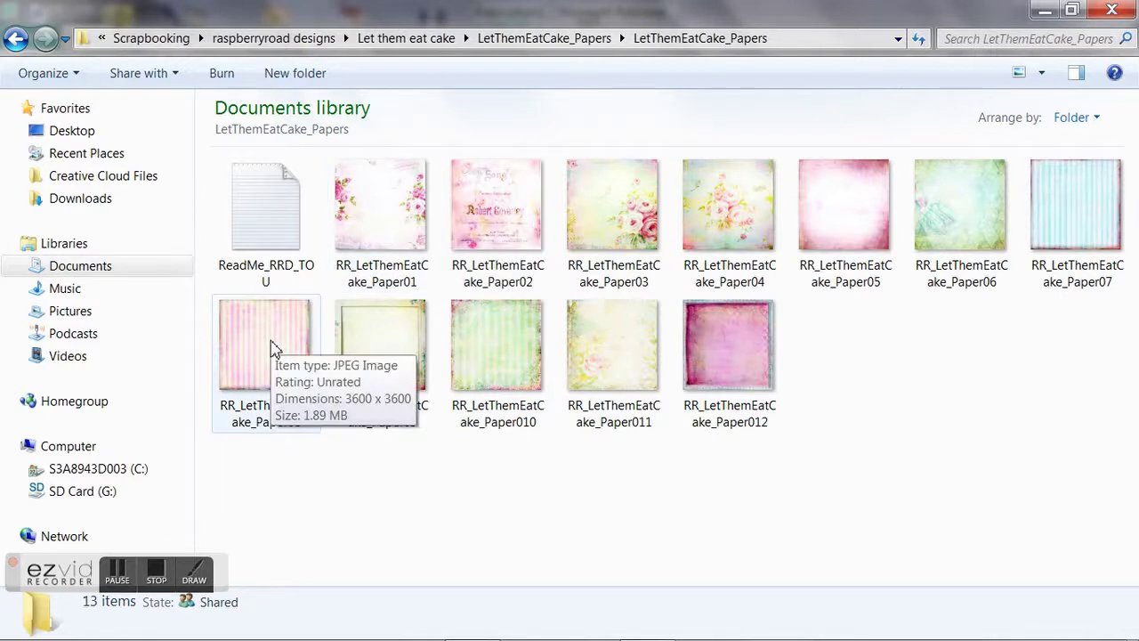
{"action": "left_click", "coordinate": [717, 380]}
{"action": "right_click", "coordinate": [717, 380]}
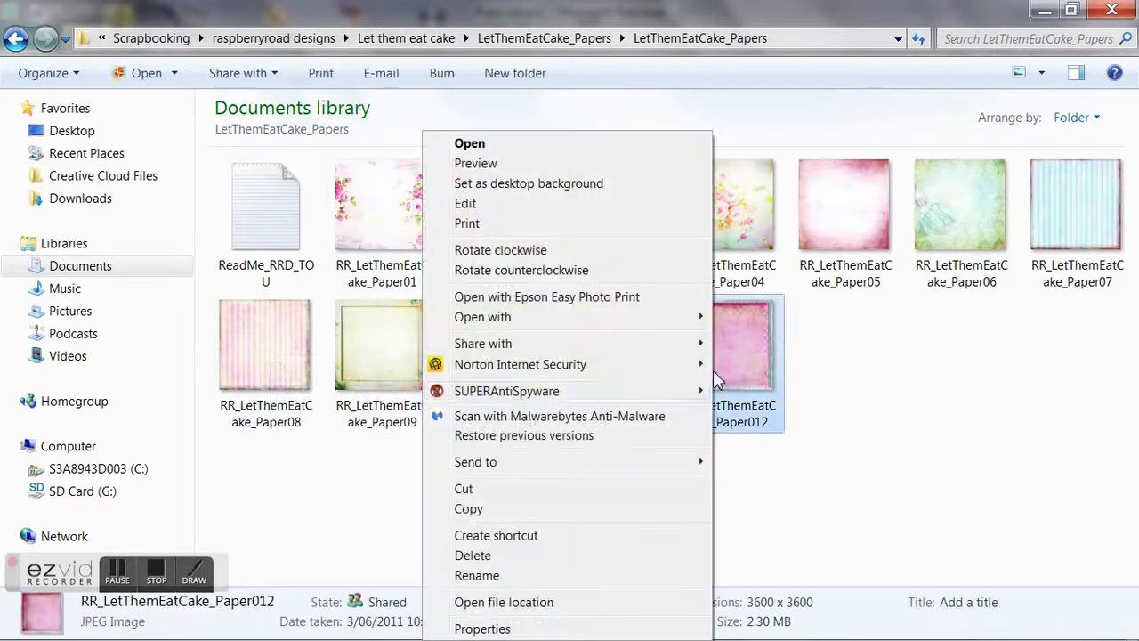
{"action": "left_click", "coordinate": [480, 512]}
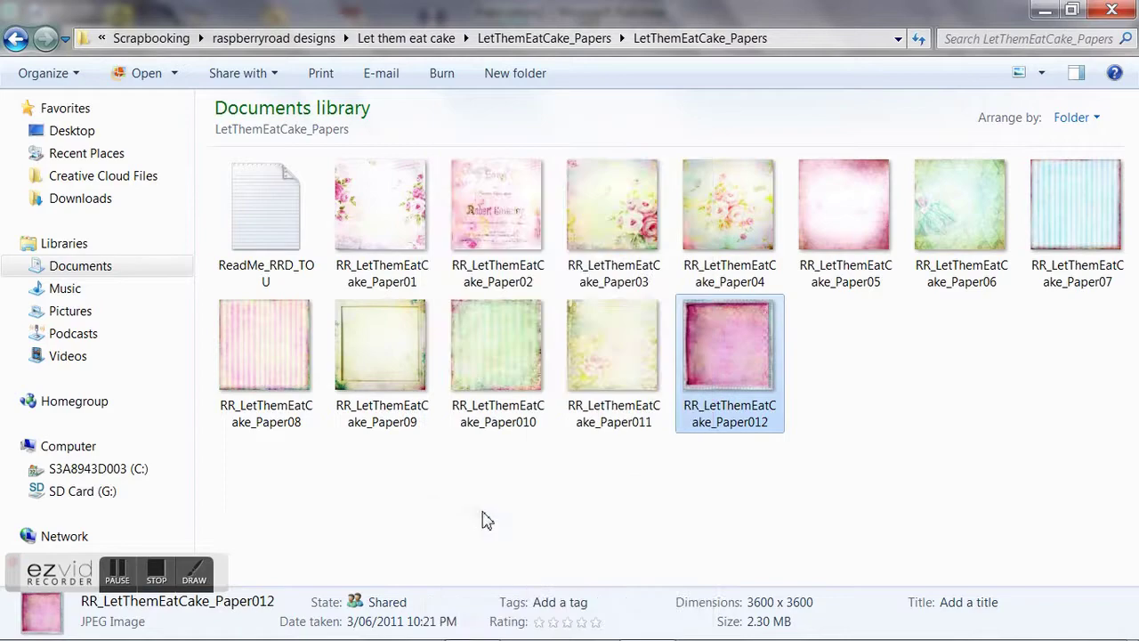
Step: Paste the pink paper into Publication2, move it top-left, and enlarge it to 20.65 x 20.65 cm
{"action": "left_click", "coordinate": [468, 613]}
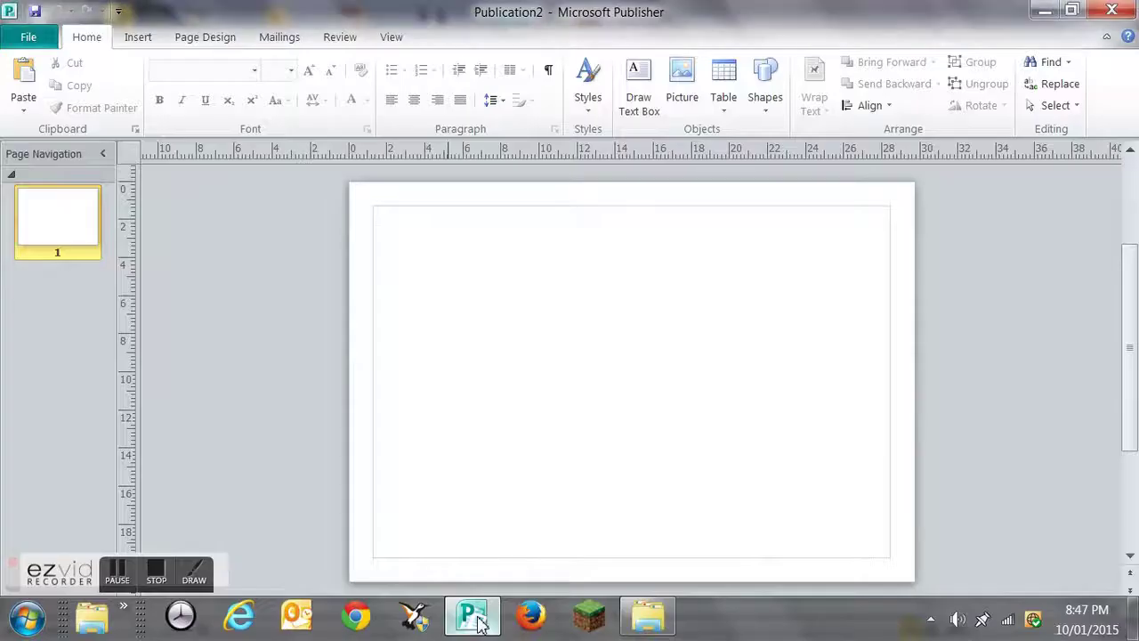
{"action": "right_click", "coordinate": [534, 344]}
{"action": "left_click", "coordinate": [570, 391]}
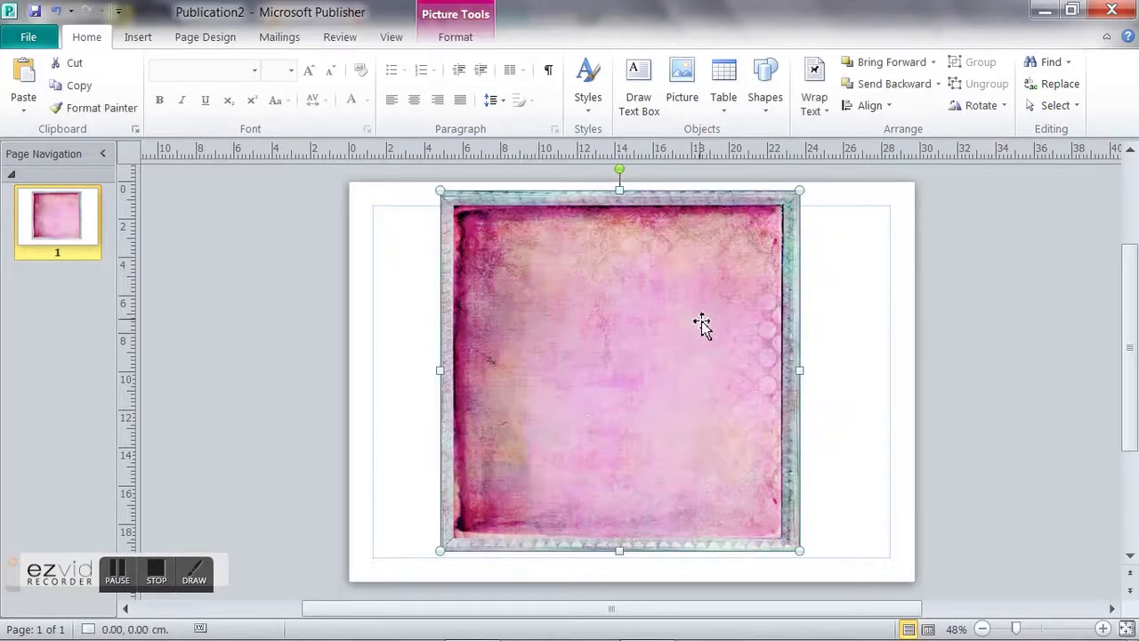
{"action": "left_click_drag", "start_coordinate": [585, 354], "coordinate": [498, 345]}
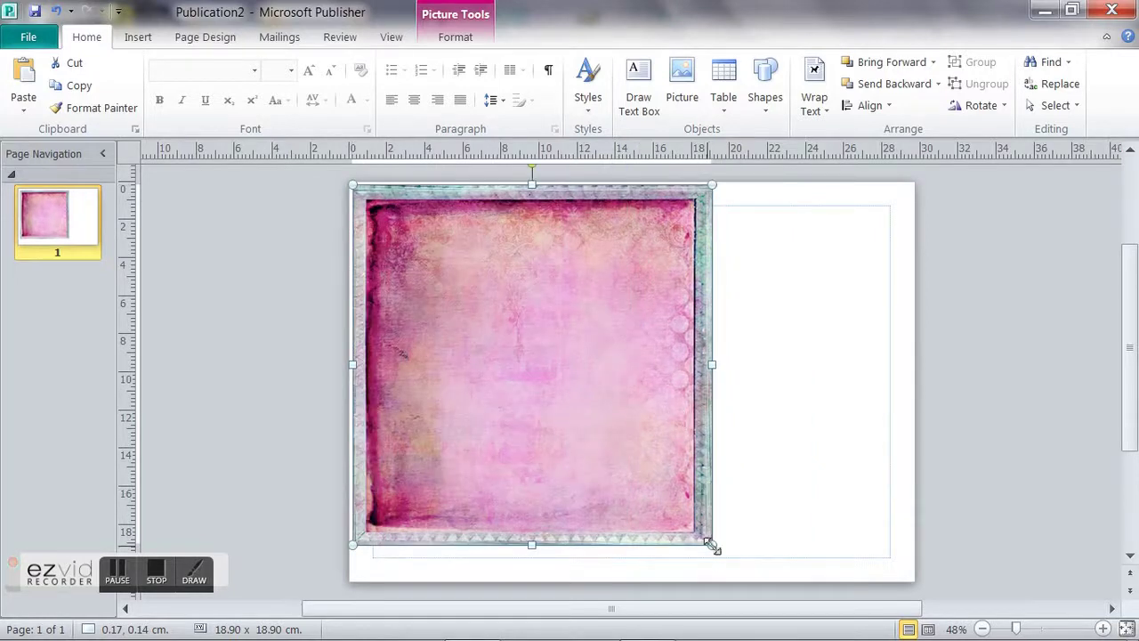
{"action": "left_click_drag", "start_coordinate": [715, 547], "coordinate": [746, 575]}
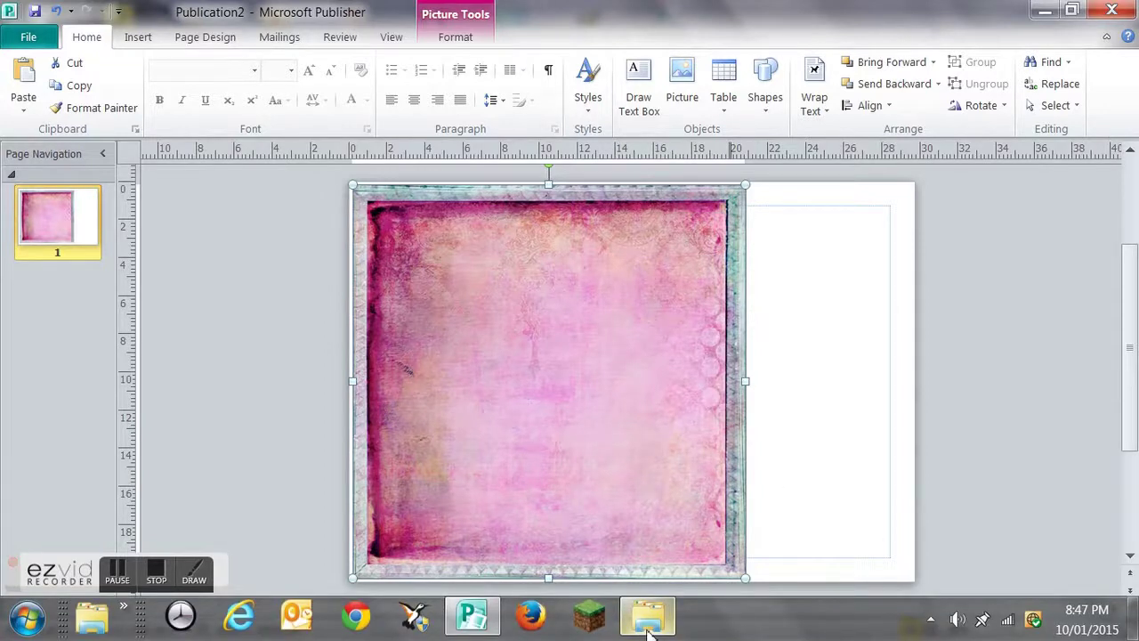
{"action": "mouse_move", "coordinate": [648, 629]}
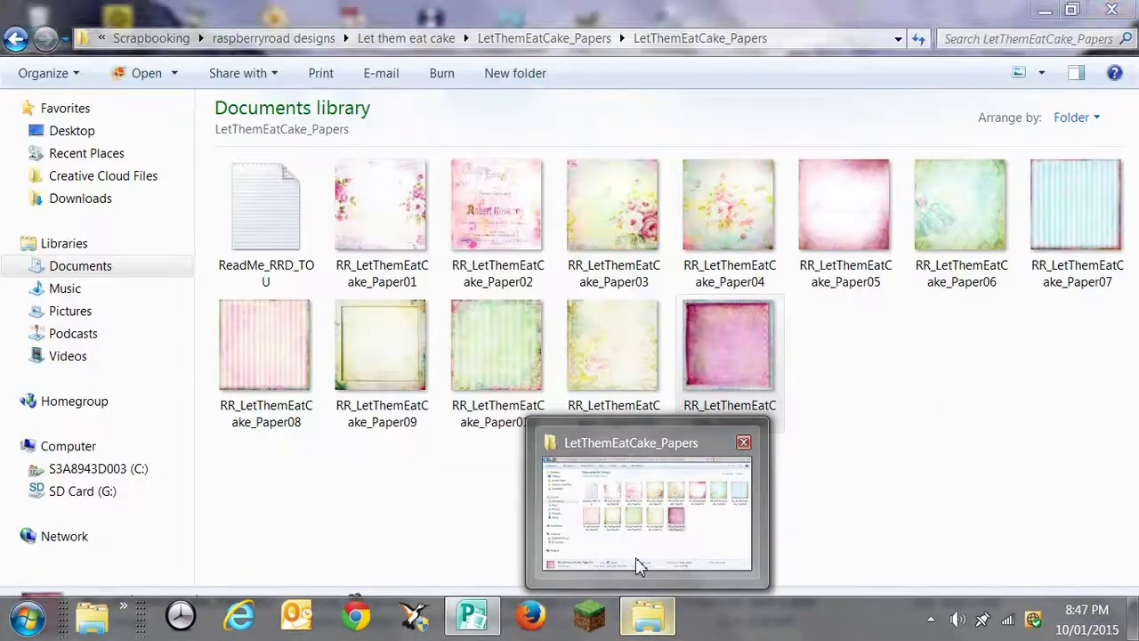
{"action": "left_click", "coordinate": [635, 564]}
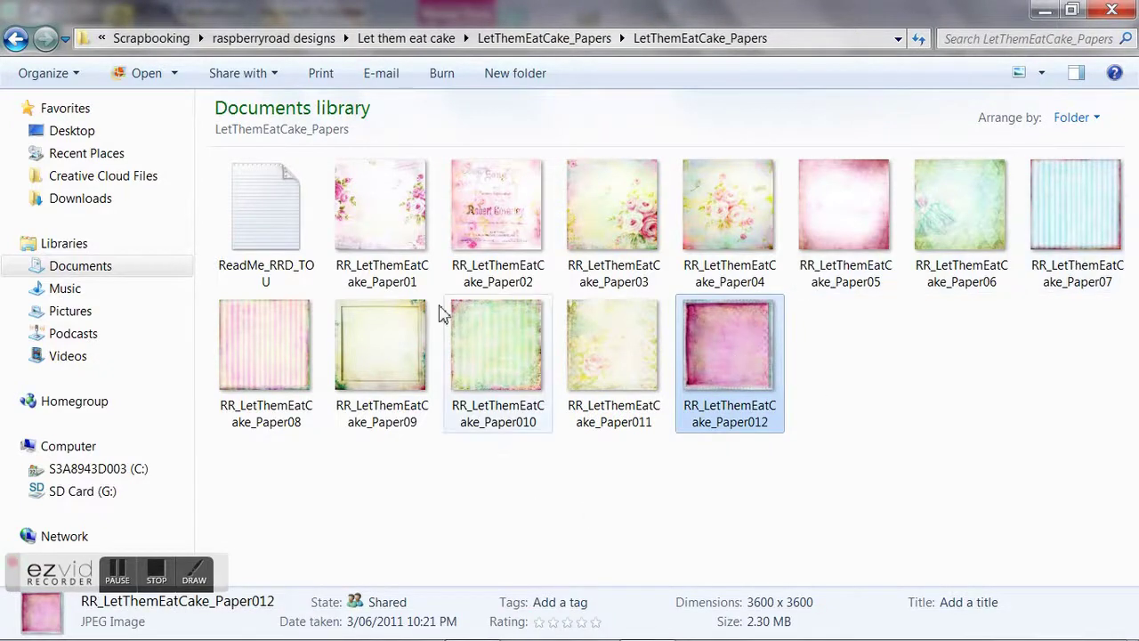
Step: Copy the green striped RR_LetThemEatCake_Paper010 image for the publication
{"action": "left_click", "coordinate": [505, 373]}
{"action": "right_click", "coordinate": [504, 376]}
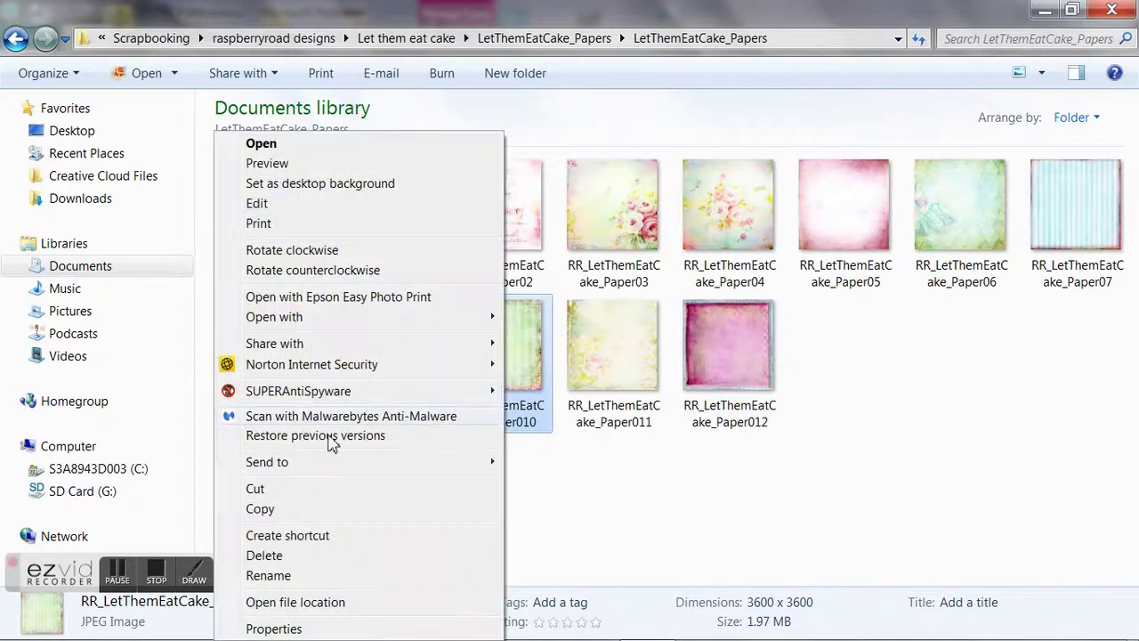
{"action": "left_click", "coordinate": [264, 516]}
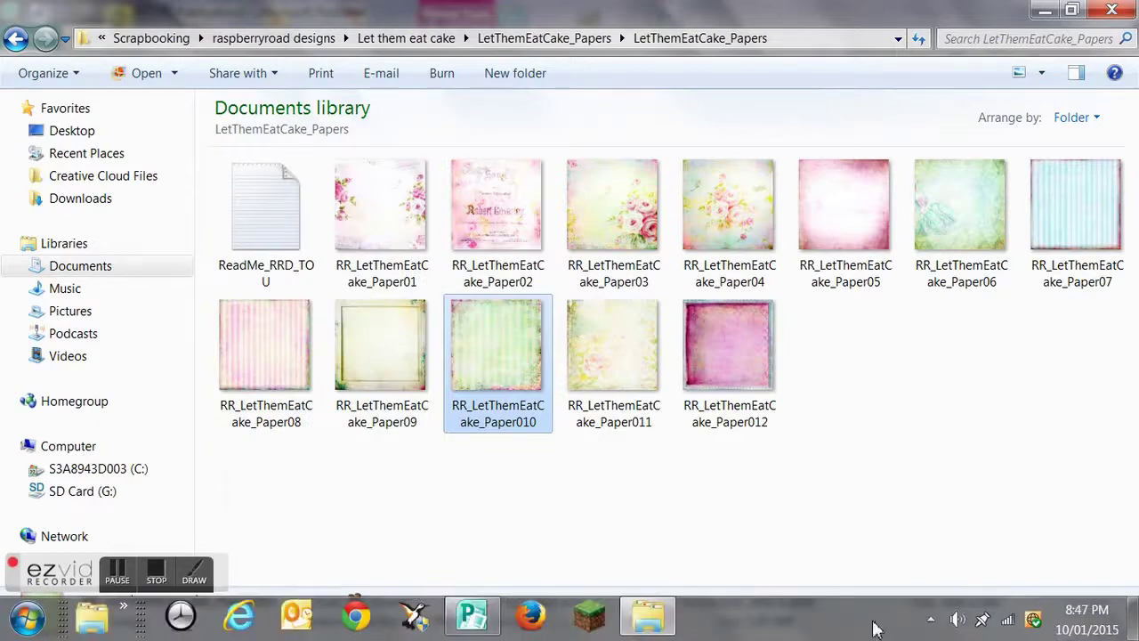
{"action": "left_click", "coordinate": [475, 621]}
Step: Paste the green striped paper onto the page
{"action": "left_click", "coordinate": [830, 355]}
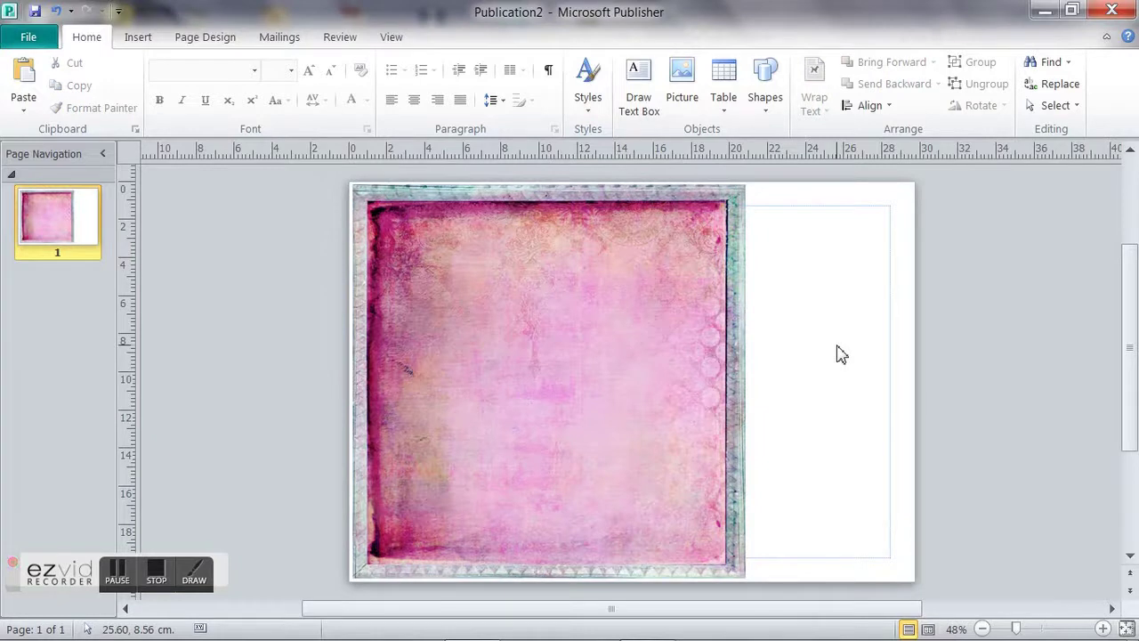
{"action": "right_click", "coordinate": [838, 347]}
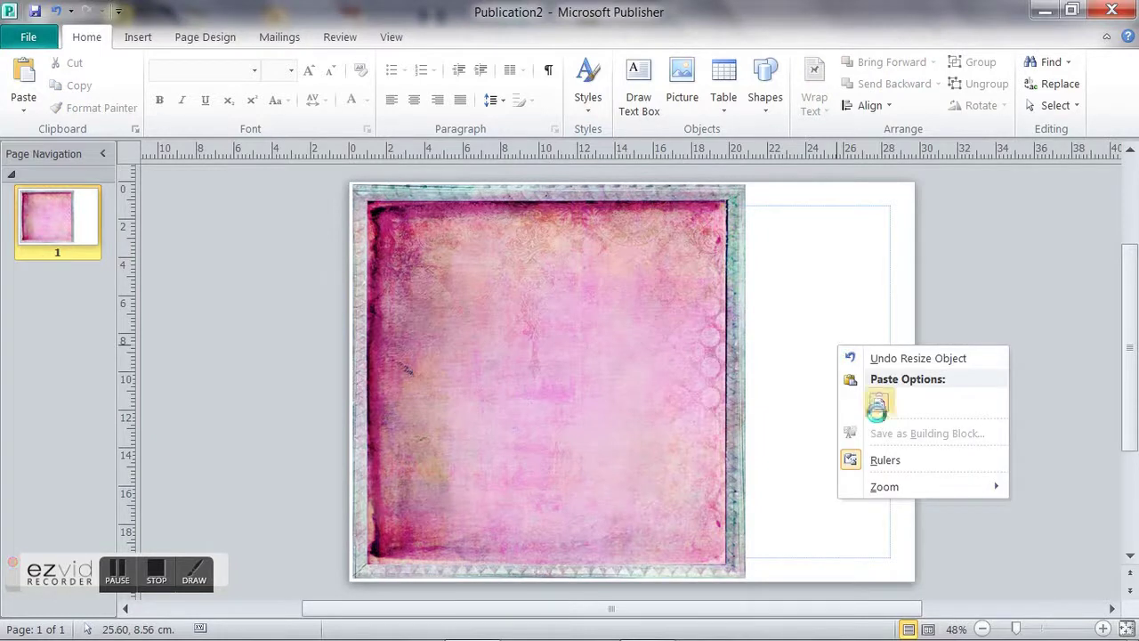
{"action": "left_click", "coordinate": [878, 406]}
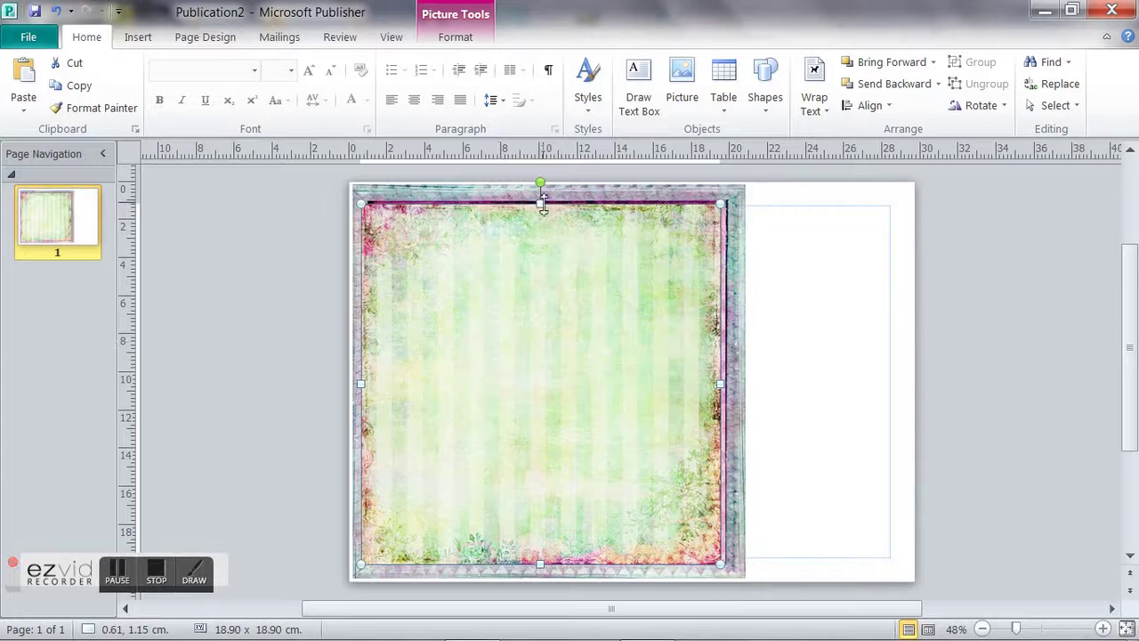
Step: Crop the green paper's top edge down, leaving an 18.90 x 4.58 cm bottom strip
{"action": "right_click", "coordinate": [565, 283]}
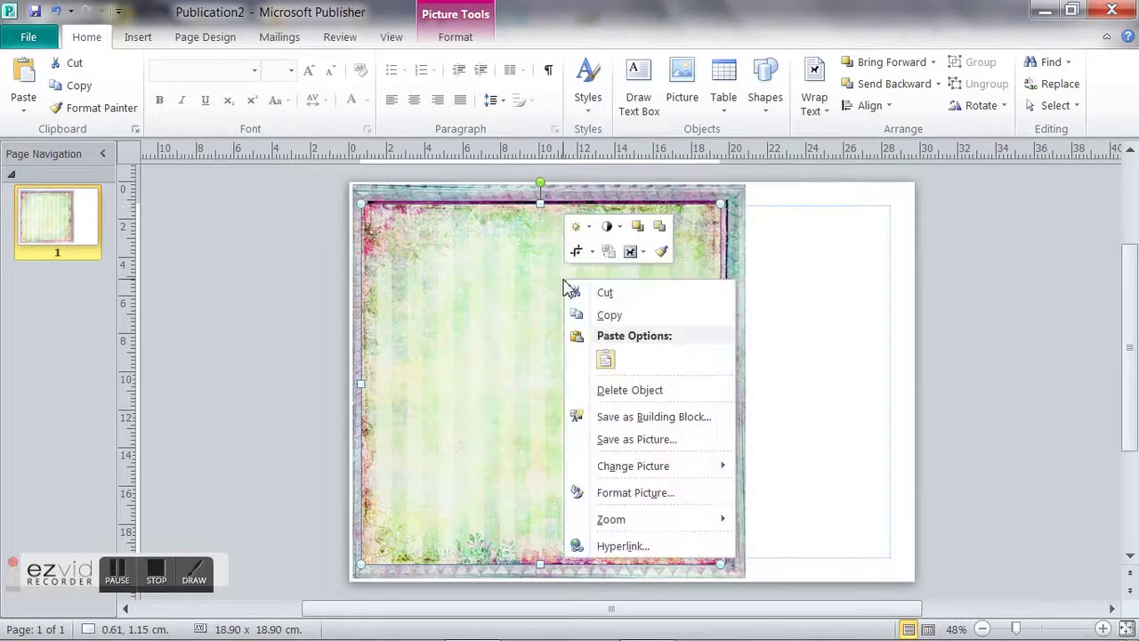
{"action": "left_click", "coordinate": [577, 252]}
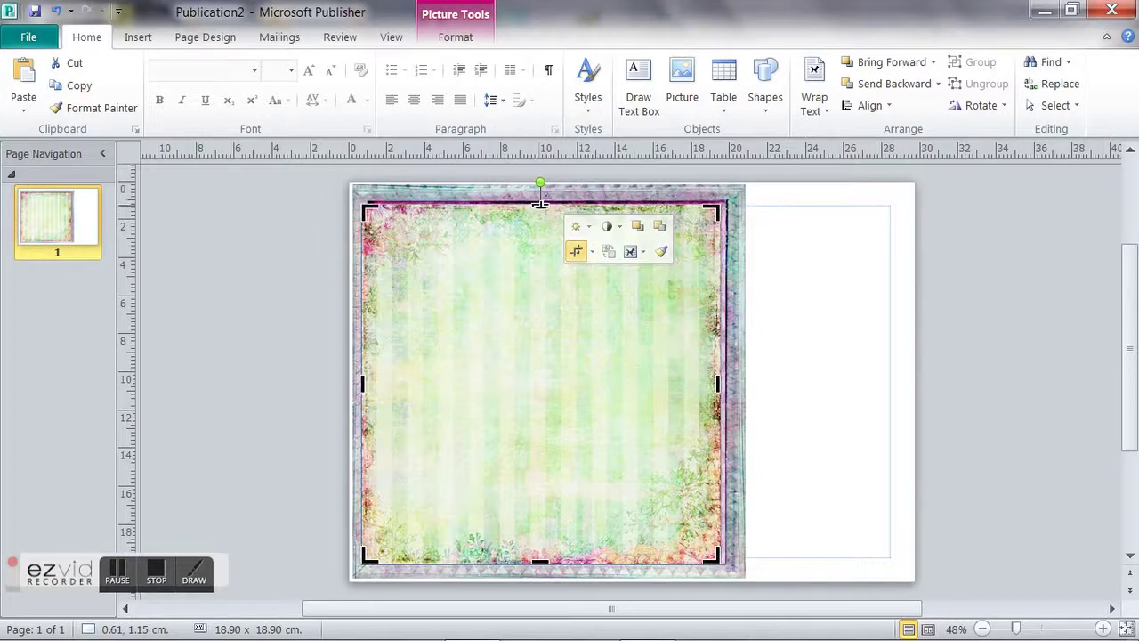
{"action": "left_click_drag", "start_coordinate": [540, 203], "coordinate": [547, 476]}
{"action": "left_click", "coordinate": [804, 460]}
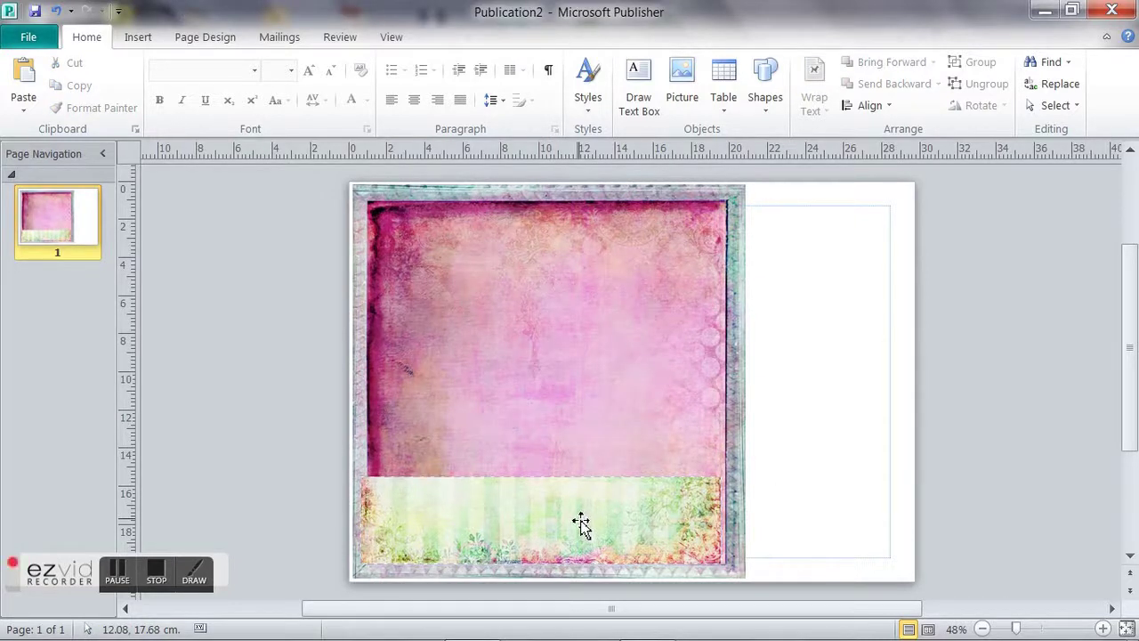
Step: Widen the green strip to 20.65 cm using the Measurement panel
{"action": "left_click", "coordinate": [532, 308]}
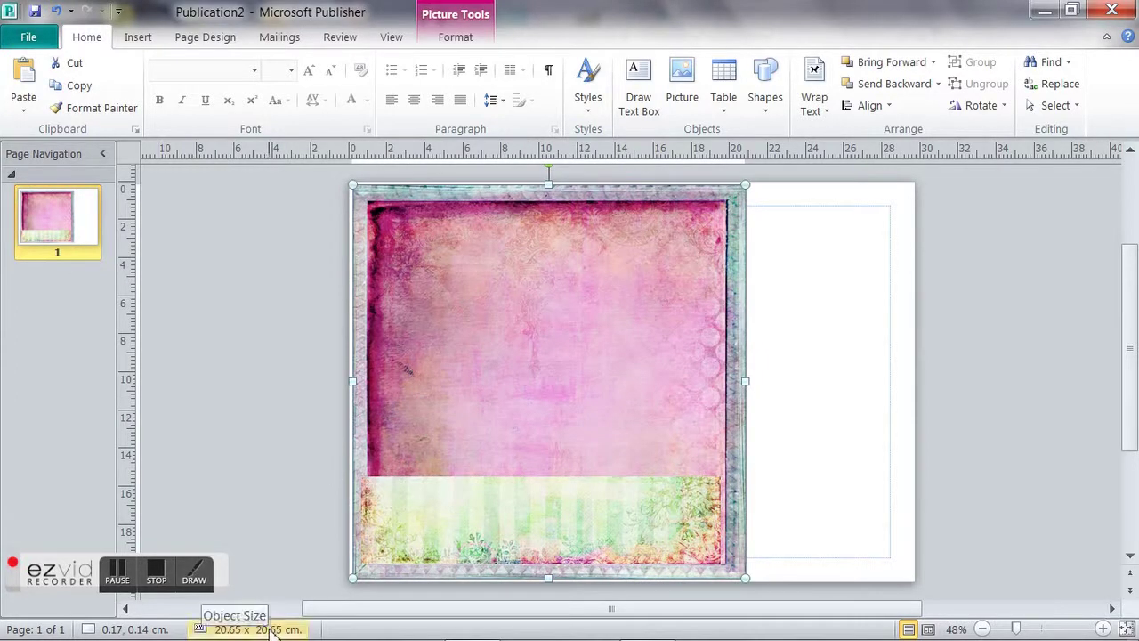
{"action": "left_click", "coordinate": [528, 538]}
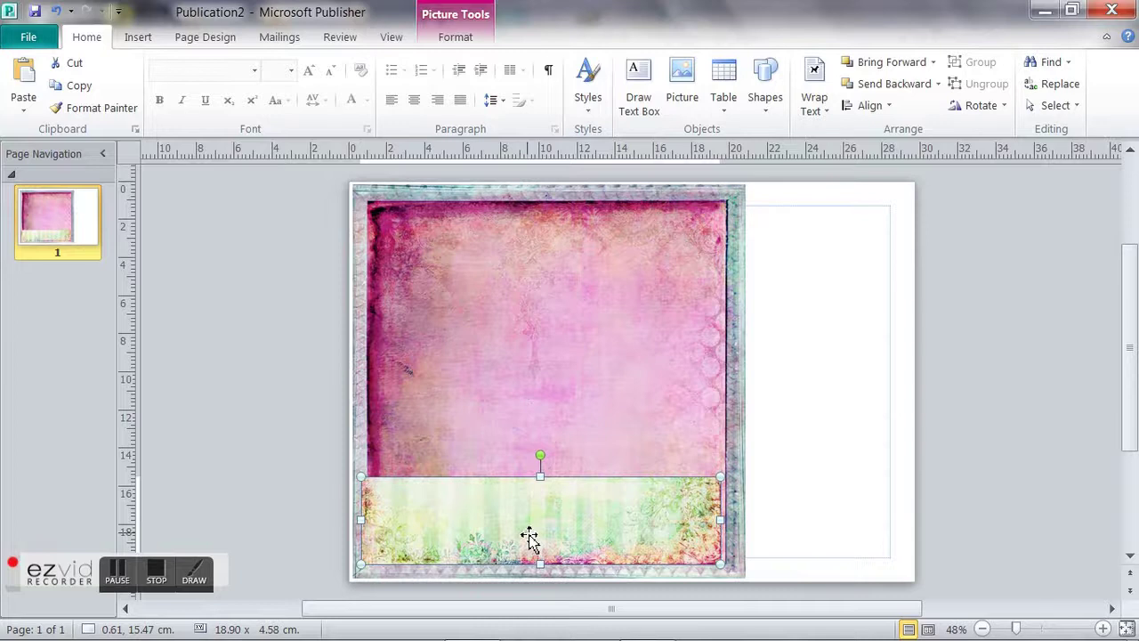
{"action": "right_click", "coordinate": [529, 538]}
{"action": "key", "text": "Escape"}
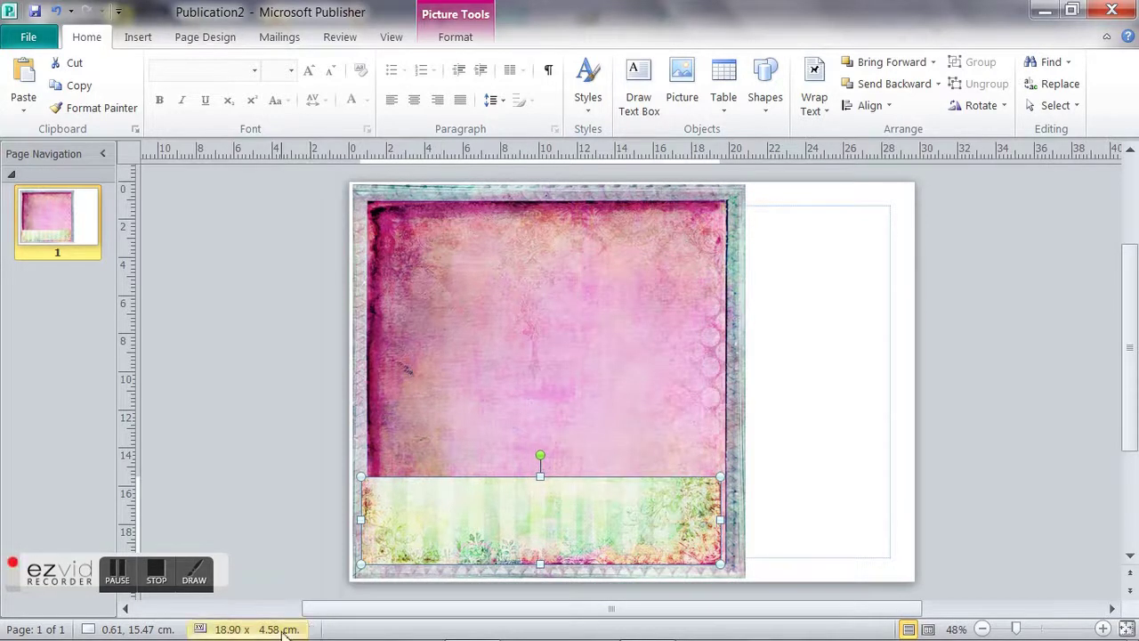
{"action": "left_click", "coordinate": [283, 629]}
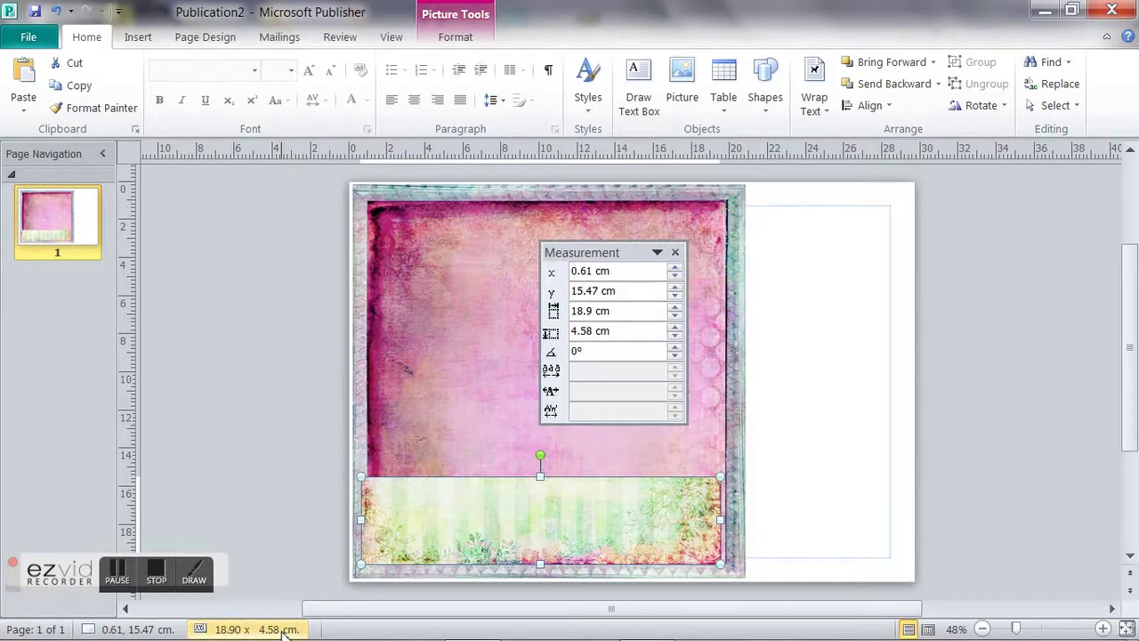
{"action": "left_click", "coordinate": [603, 311]}
{"action": "key", "text": "BackSpace"}
{"action": "key", "text": "BackSpace"}
{"action": "key", "text": "BackSpace"}
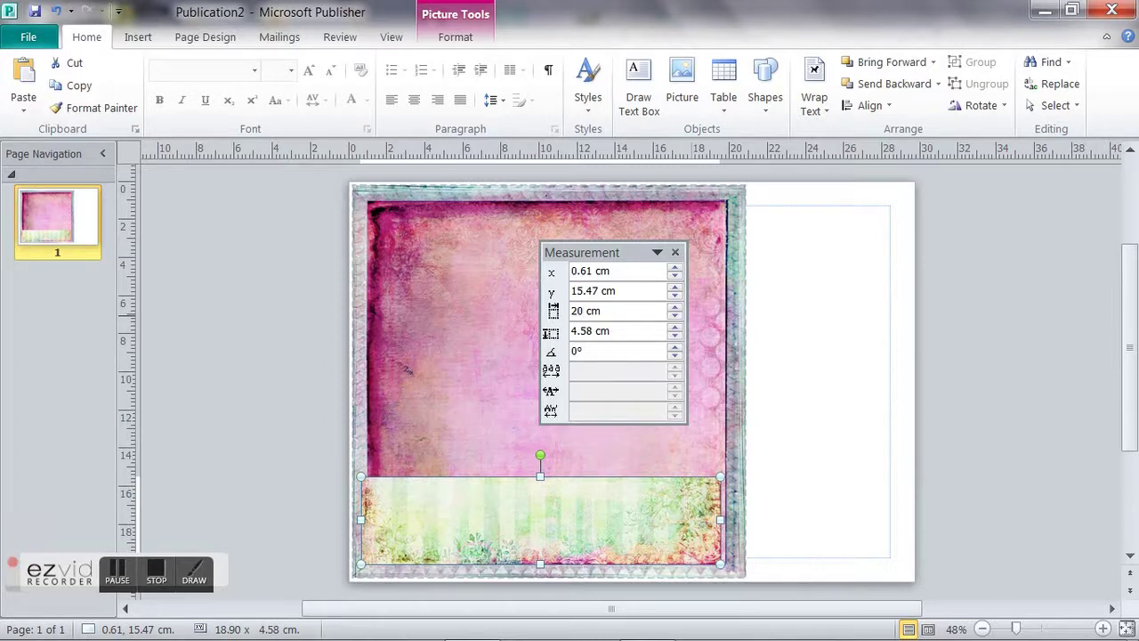
{"action": "left_click_drag", "start_coordinate": [721, 519], "coordinate": [754, 520]}
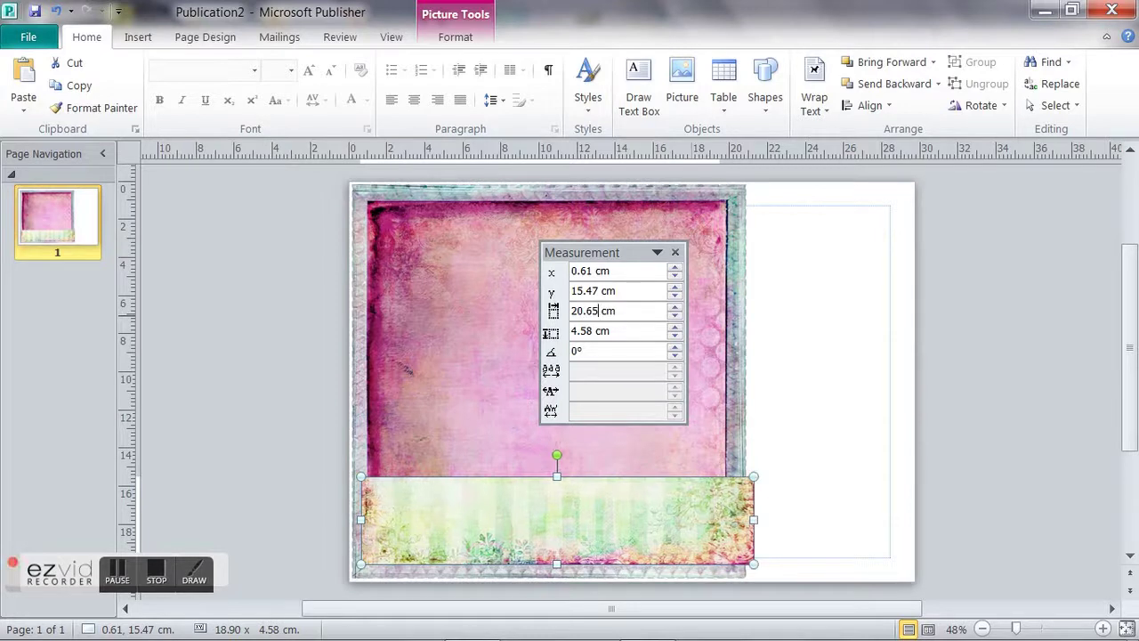
{"action": "left_click", "coordinate": [676, 252]}
Step: Move the strip flush with the pink paper's bottom and left edges
{"action": "left_click", "coordinate": [807, 296]}
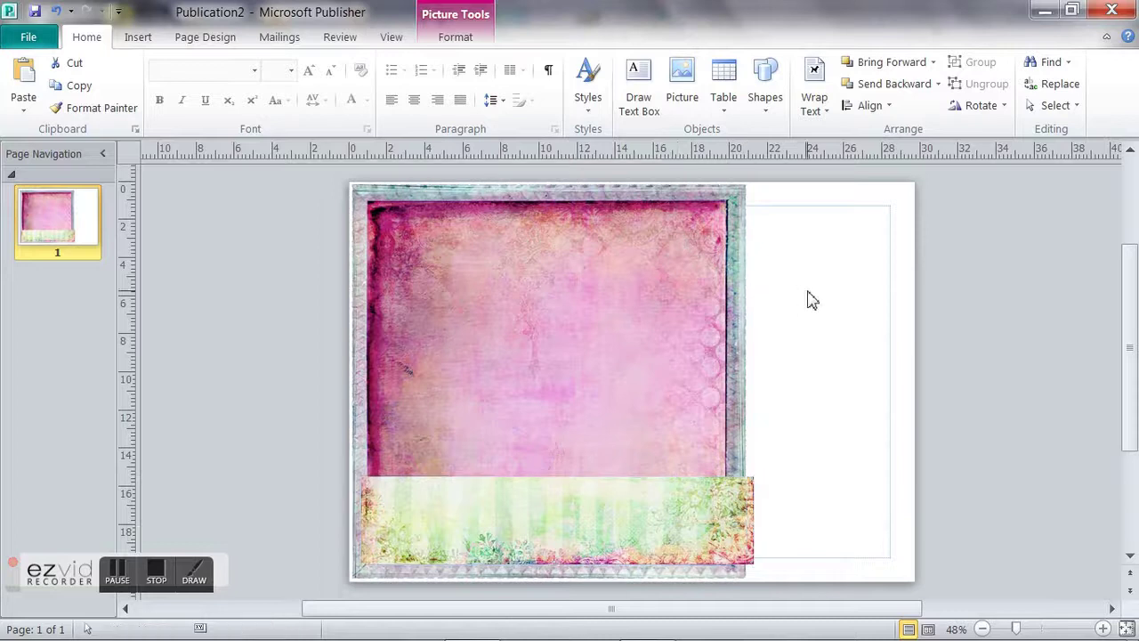
{"action": "left_click", "coordinate": [475, 508]}
{"action": "left_click_drag", "start_coordinate": [521, 519], "coordinate": [514, 536]}
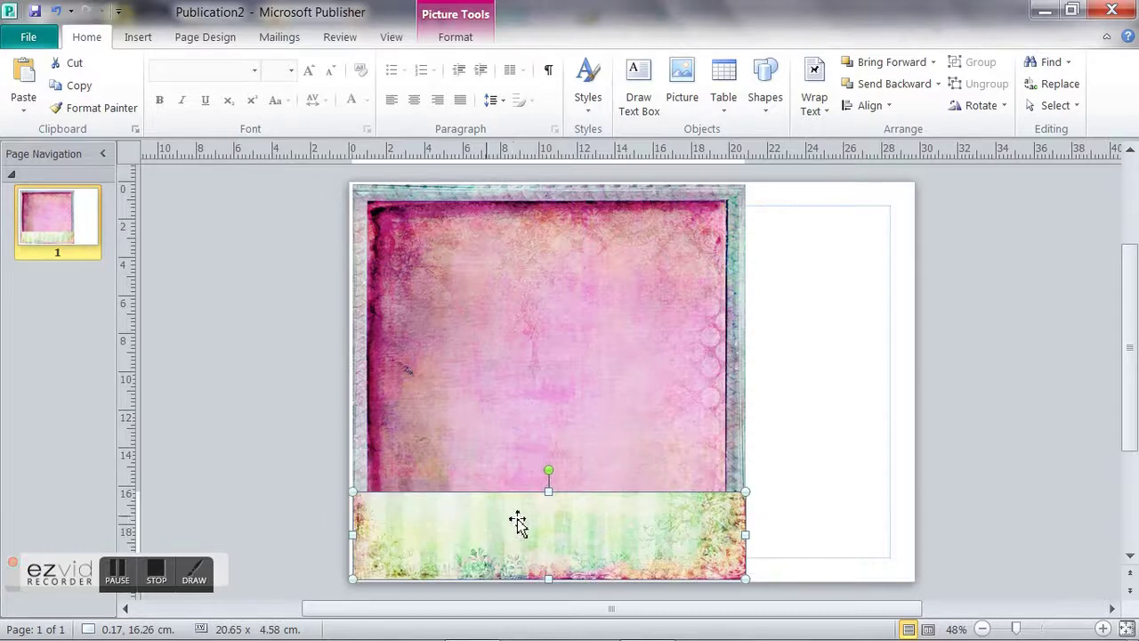
{"action": "left_click", "coordinate": [842, 454]}
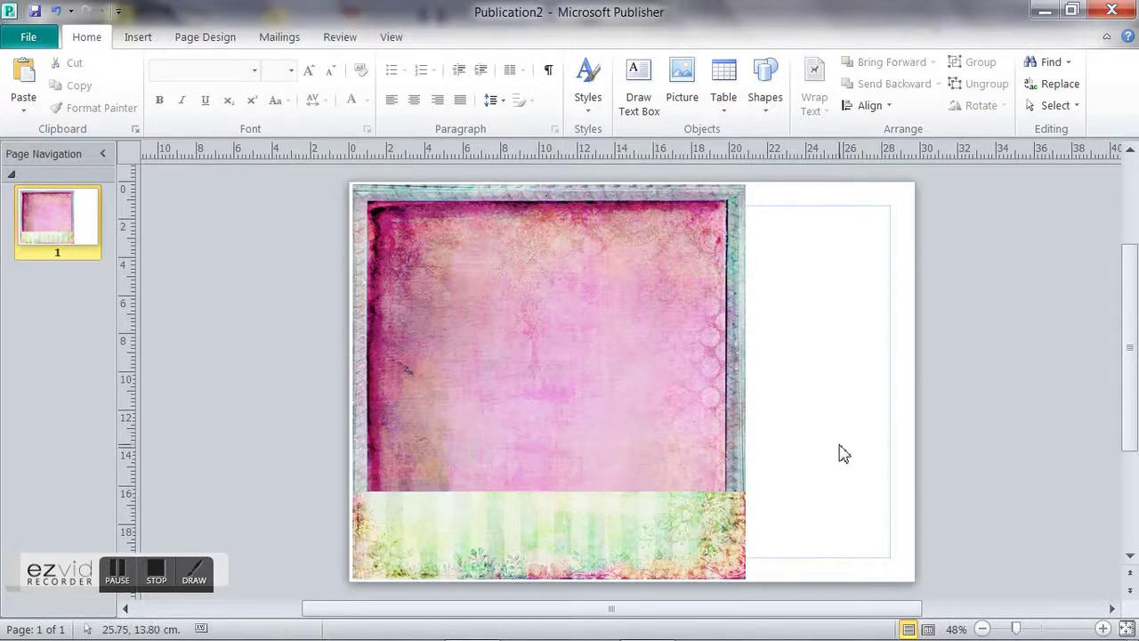
Step: Navigate from the papers folder into the inner LetThemEatCake_Elements folder
{"action": "left_click", "coordinate": [647, 626]}
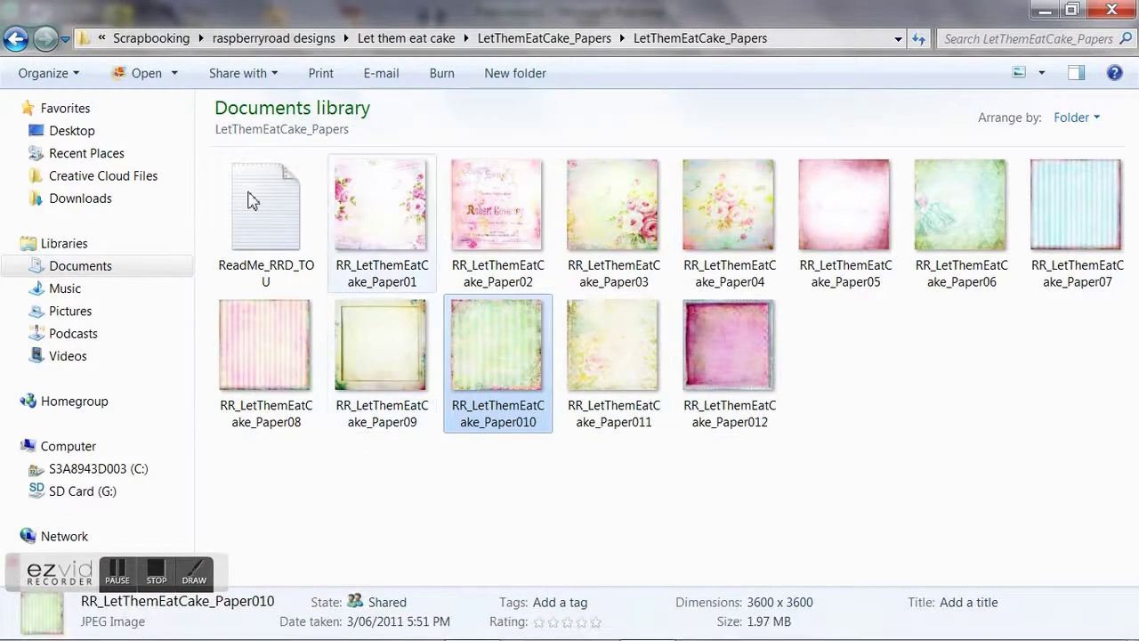
{"action": "left_click", "coordinate": [15, 39]}
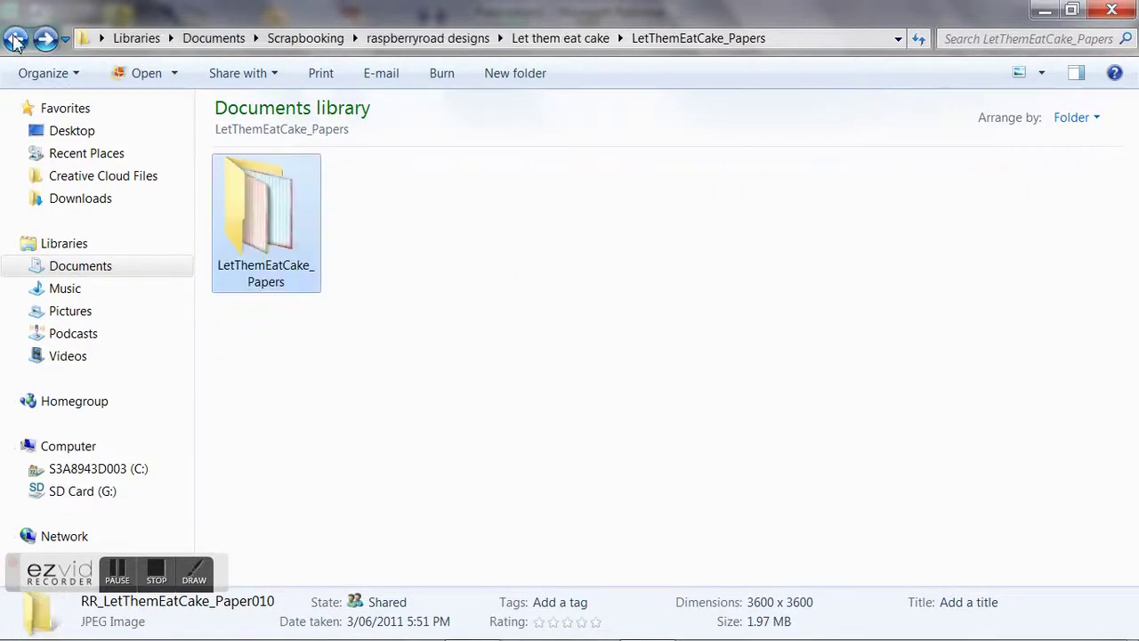
{"action": "left_click", "coordinate": [15, 39]}
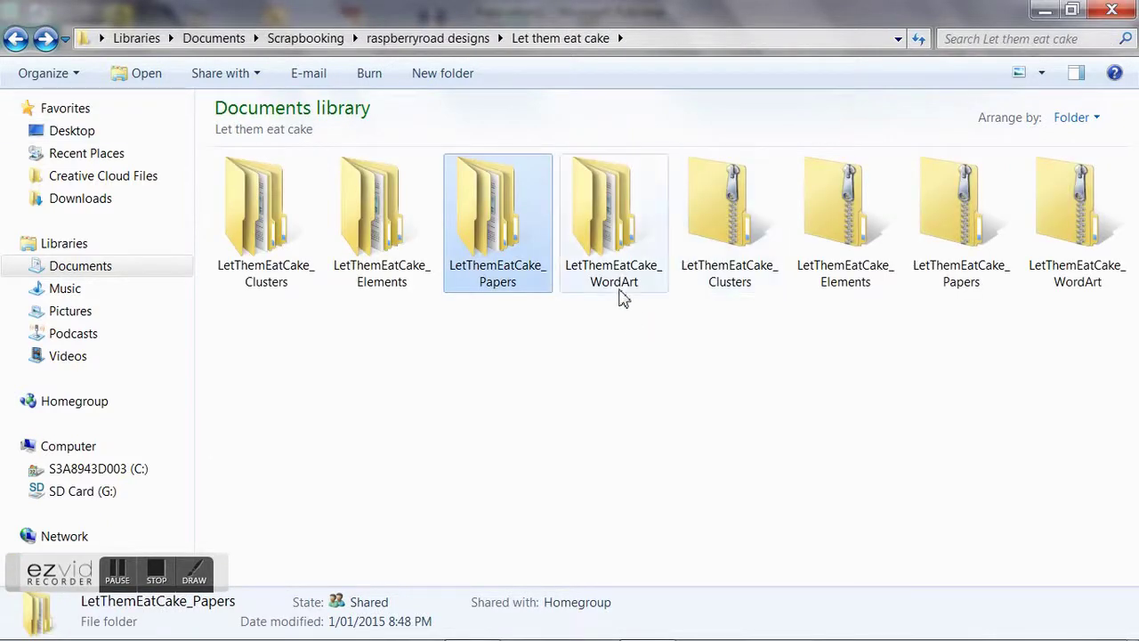
{"action": "double_click", "coordinate": [389, 276]}
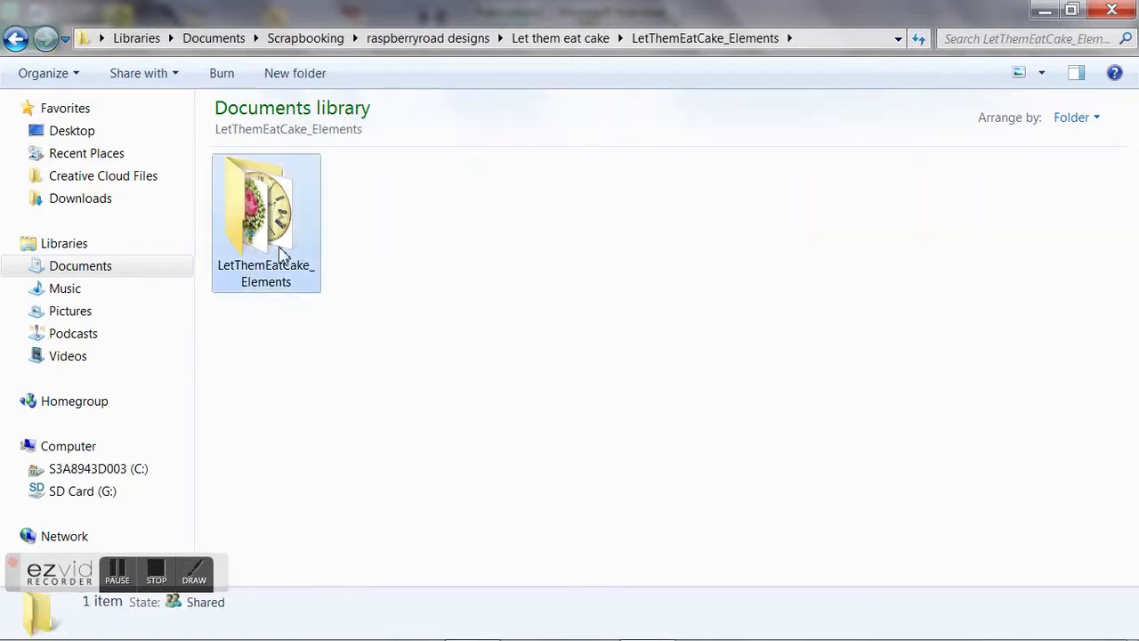
{"action": "double_click", "coordinate": [281, 256]}
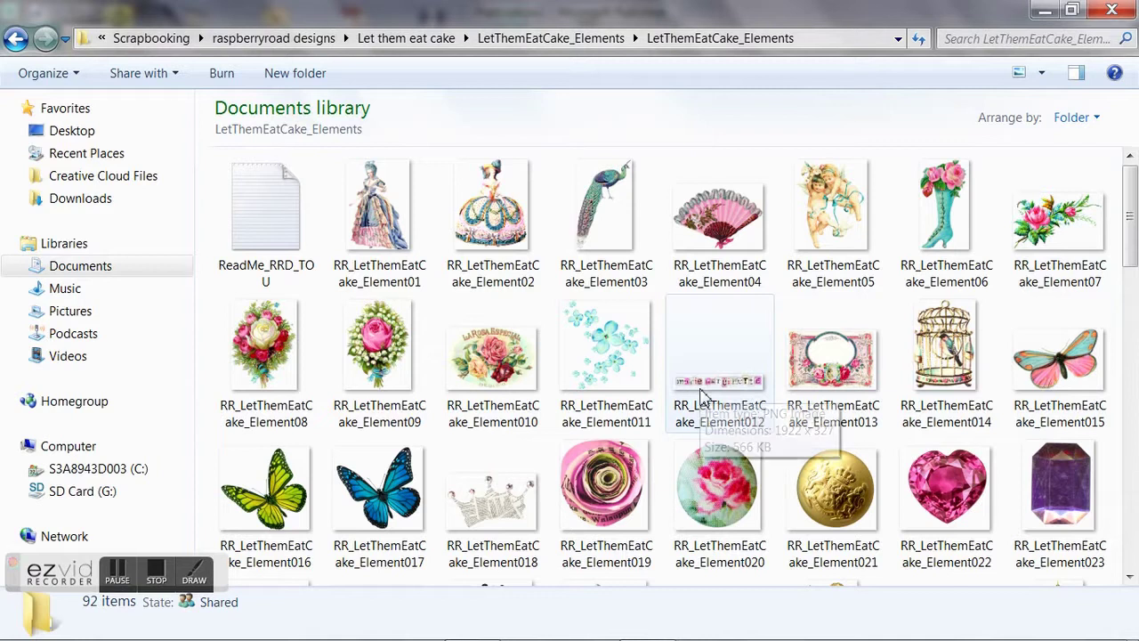
Step: Find and copy the pink ribbon image RR_LetThemEatCake_Element063
{"action": "scroll", "coordinate": [701, 396], "scroll_direction": "down", "scroll_amount": 3}
{"action": "scroll", "coordinate": [700, 396], "scroll_direction": "down", "scroll_amount": 3}
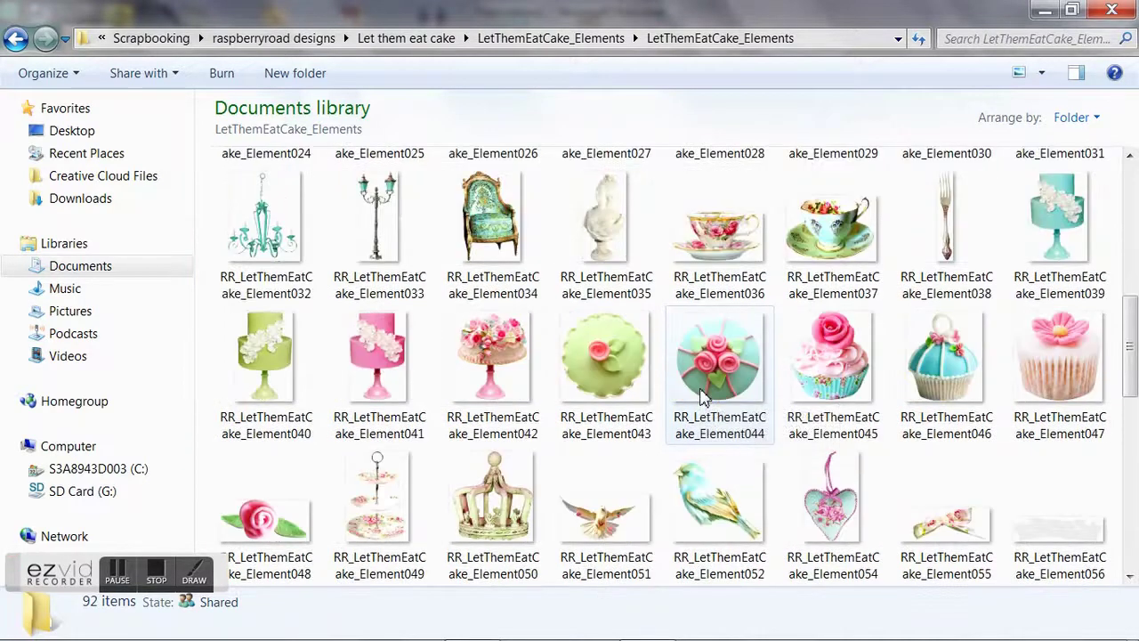
{"action": "scroll", "coordinate": [701, 396], "scroll_direction": "down", "scroll_amount": 3}
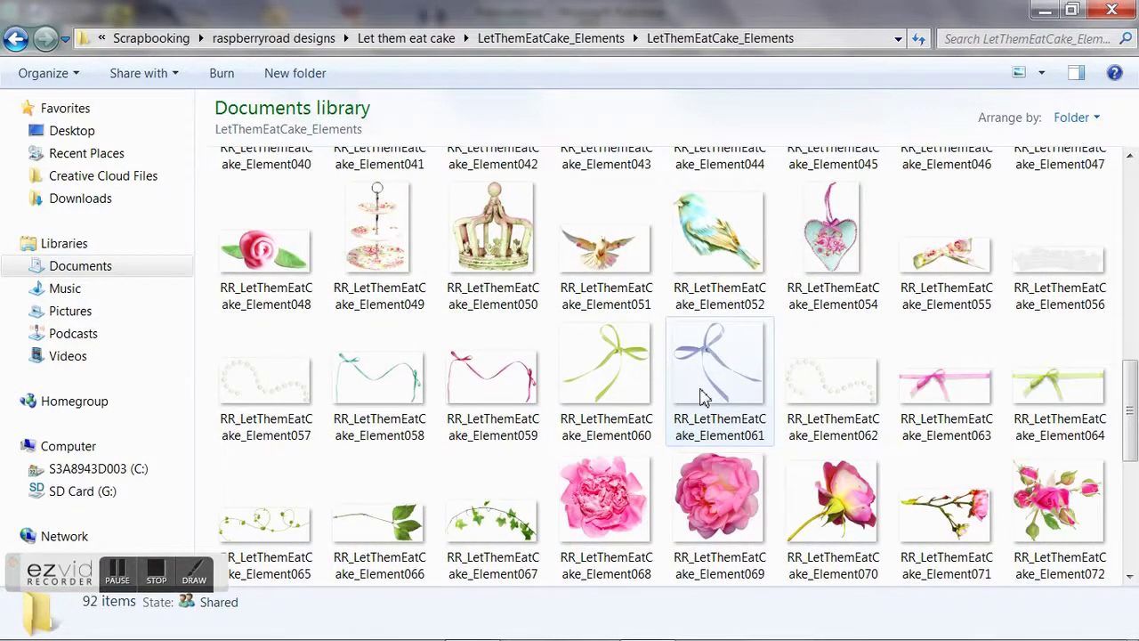
{"action": "scroll", "coordinate": [701, 396], "scroll_direction": "down", "scroll_amount": 3}
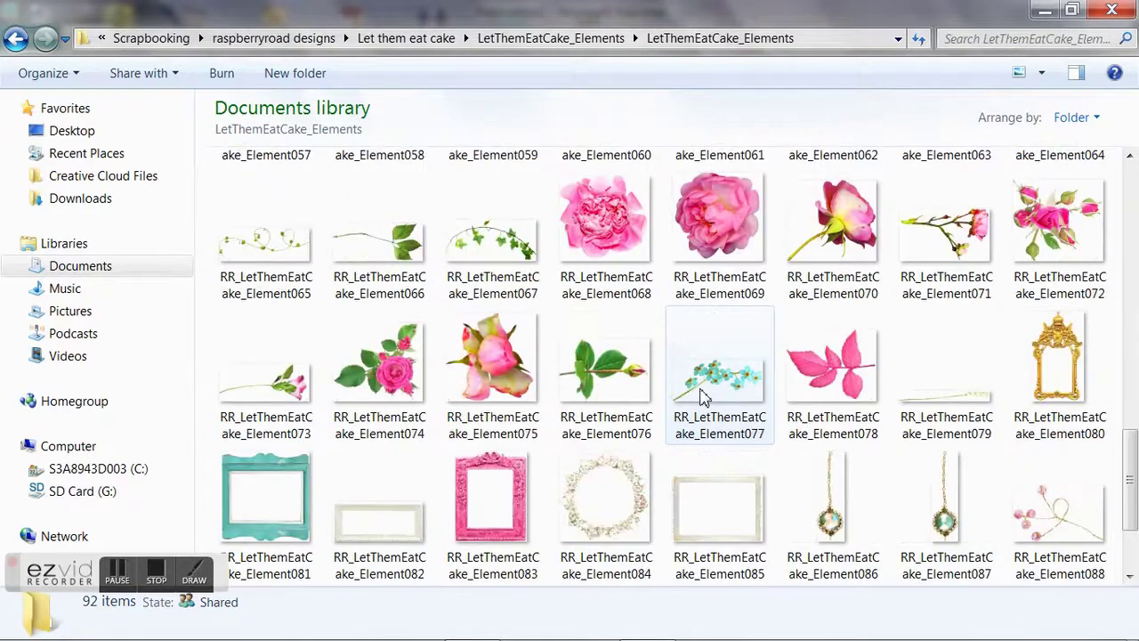
{"action": "scroll", "coordinate": [701, 396], "scroll_direction": "down", "scroll_amount": 2}
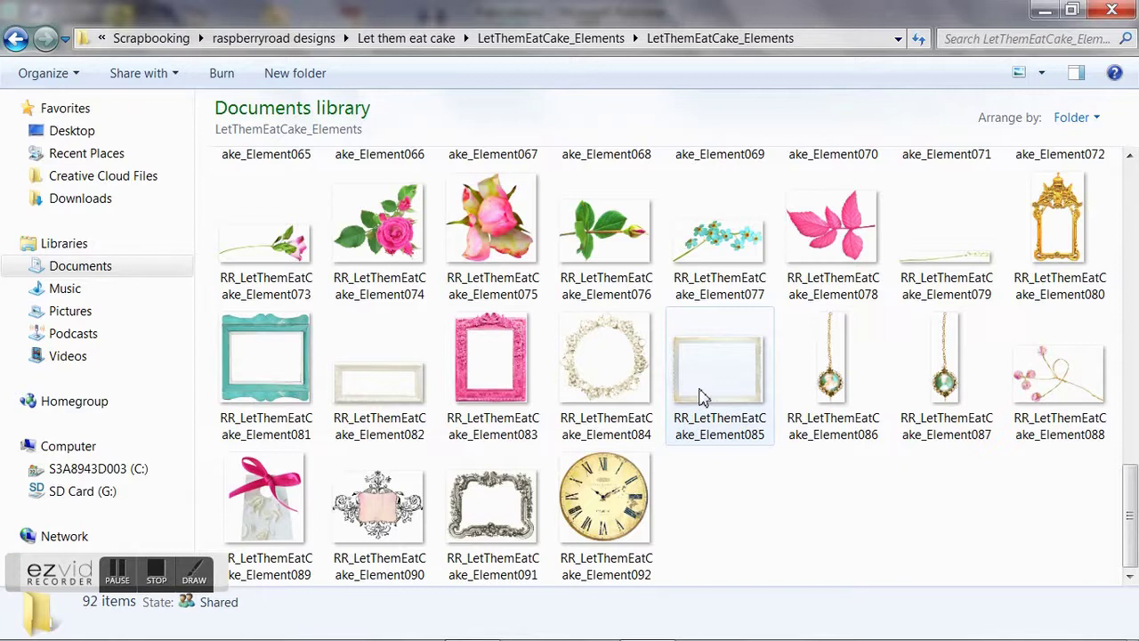
{"action": "scroll", "coordinate": [701, 396], "scroll_direction": "up", "scroll_amount": 5}
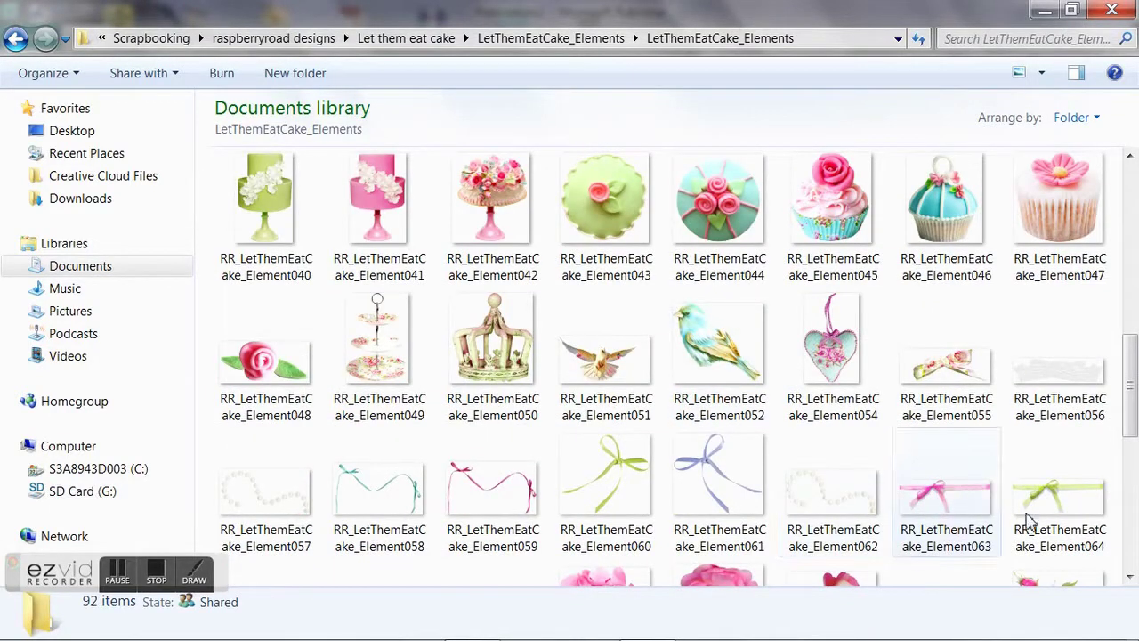
{"action": "right_click", "coordinate": [922, 488]}
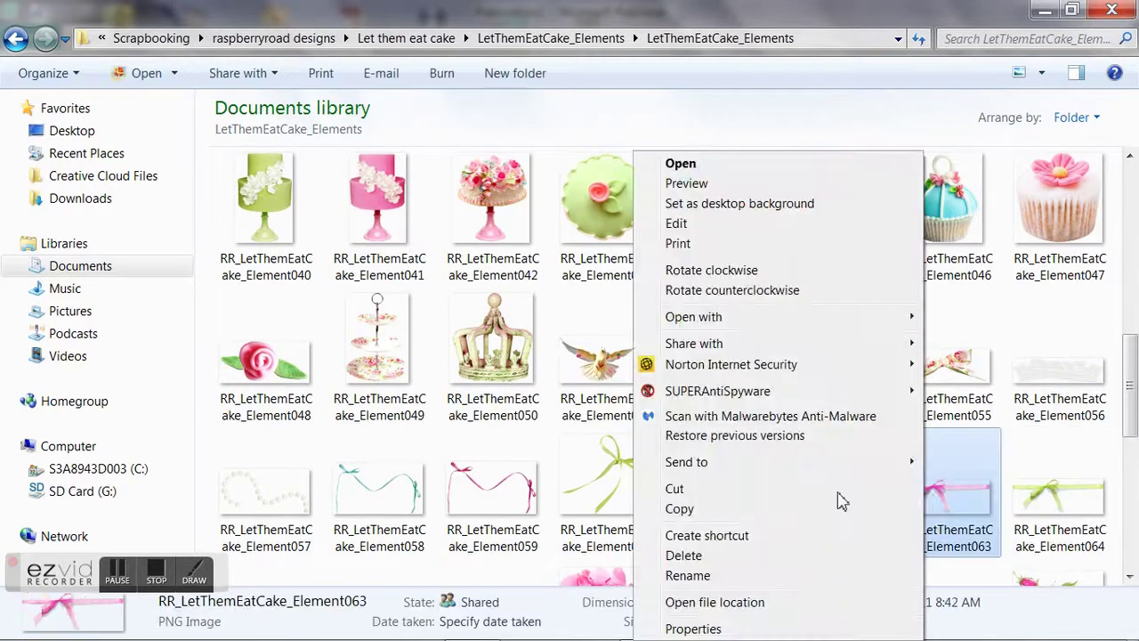
{"action": "left_click", "coordinate": [715, 509]}
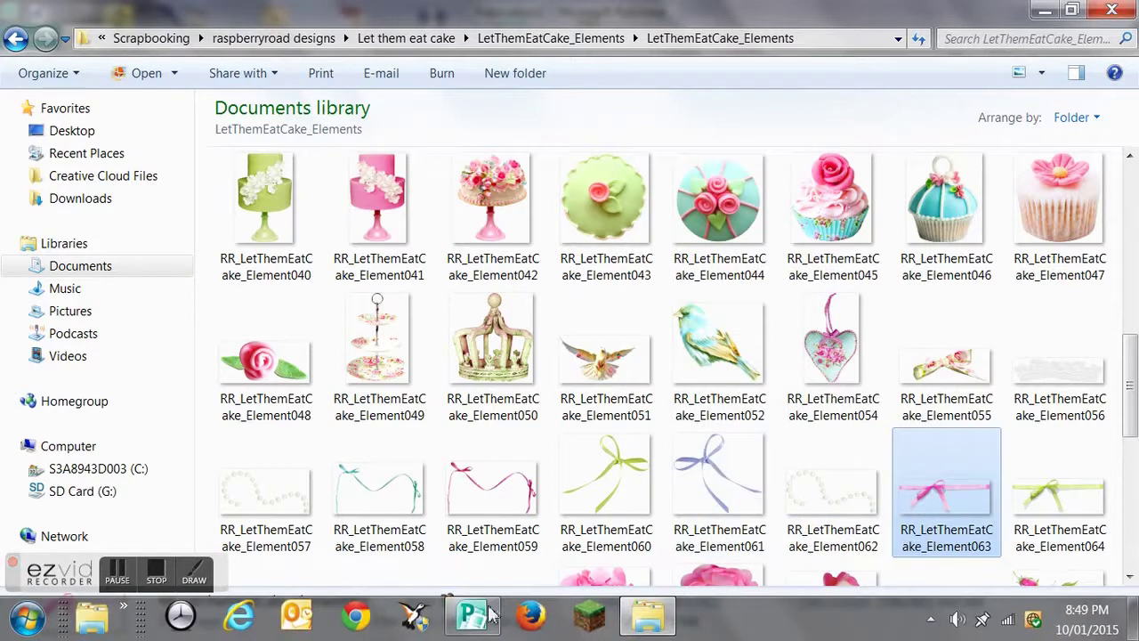
Step: Paste the 26.73 x 10.04 cm pink ribbon Element063 and drag it across the green strip
{"action": "left_click", "coordinate": [472, 614]}
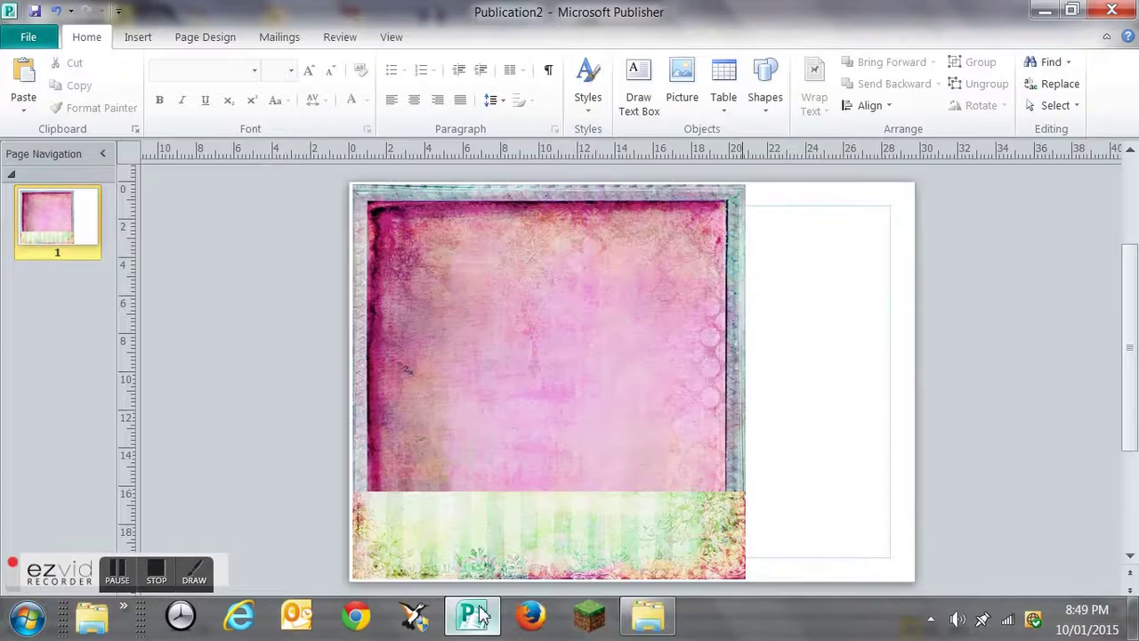
{"action": "right_click", "coordinate": [827, 365]}
{"action": "left_click", "coordinate": [869, 420]}
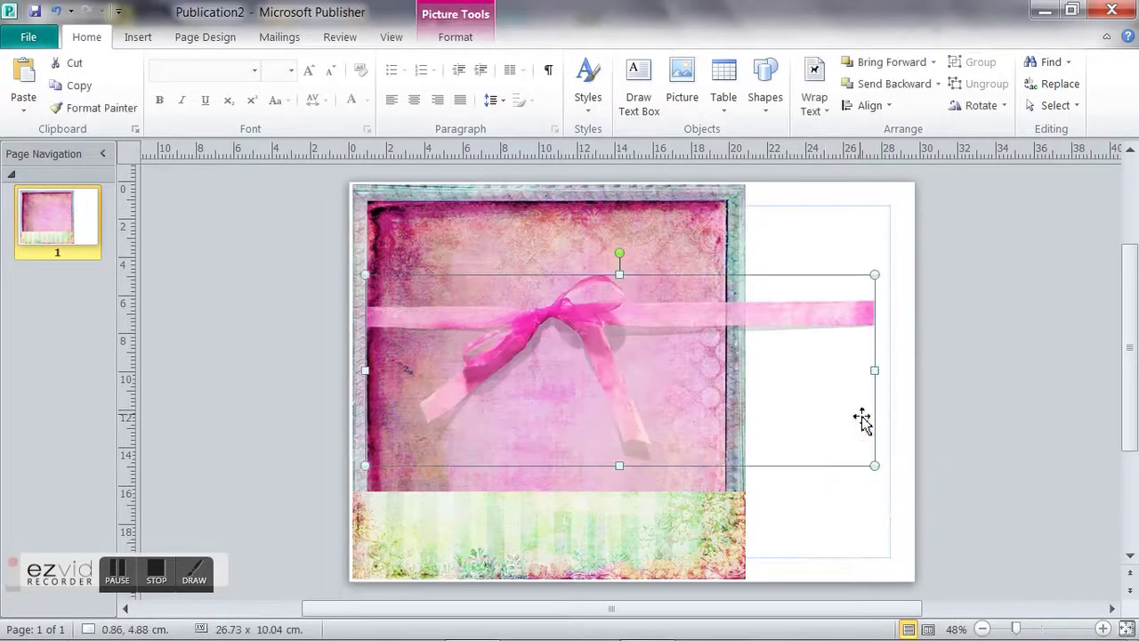
{"action": "left_click_drag", "start_coordinate": [557, 318], "coordinate": [546, 503]}
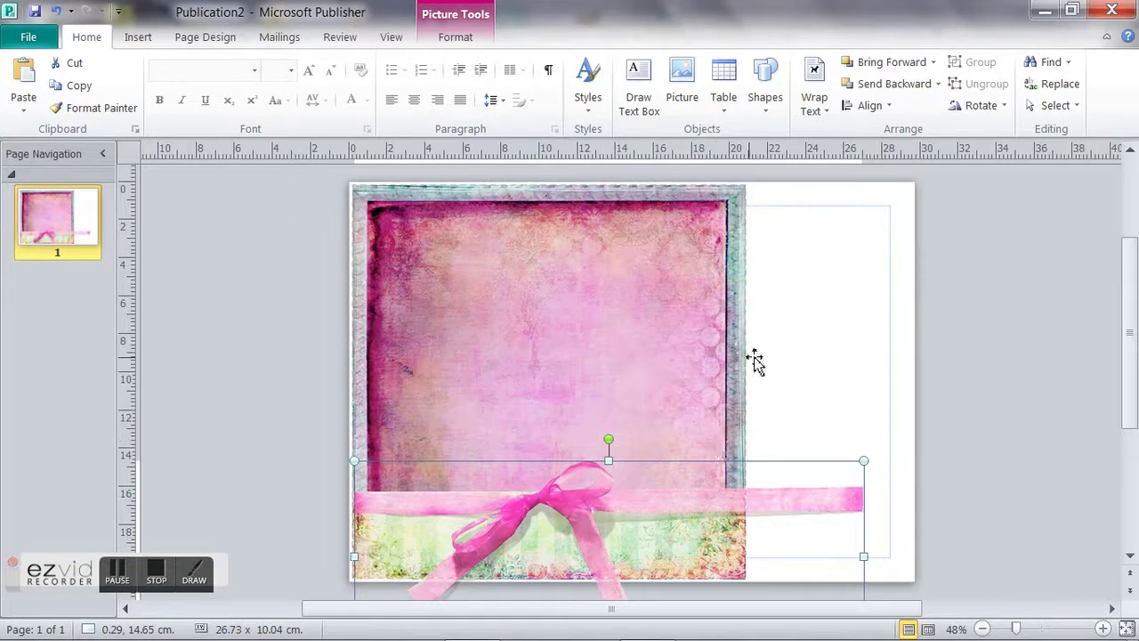
Step: Crop the pink ribbon's right end to the background edge and shorten it to 6.19 cm
{"action": "left_click", "coordinate": [866, 343]}
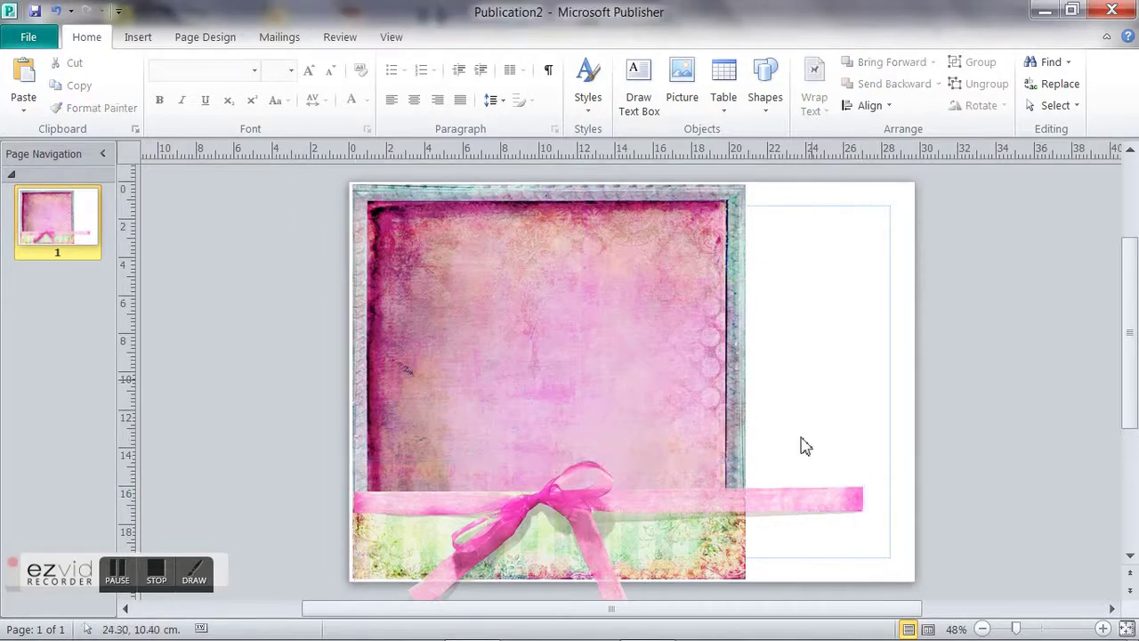
{"action": "left_click", "coordinate": [803, 527]}
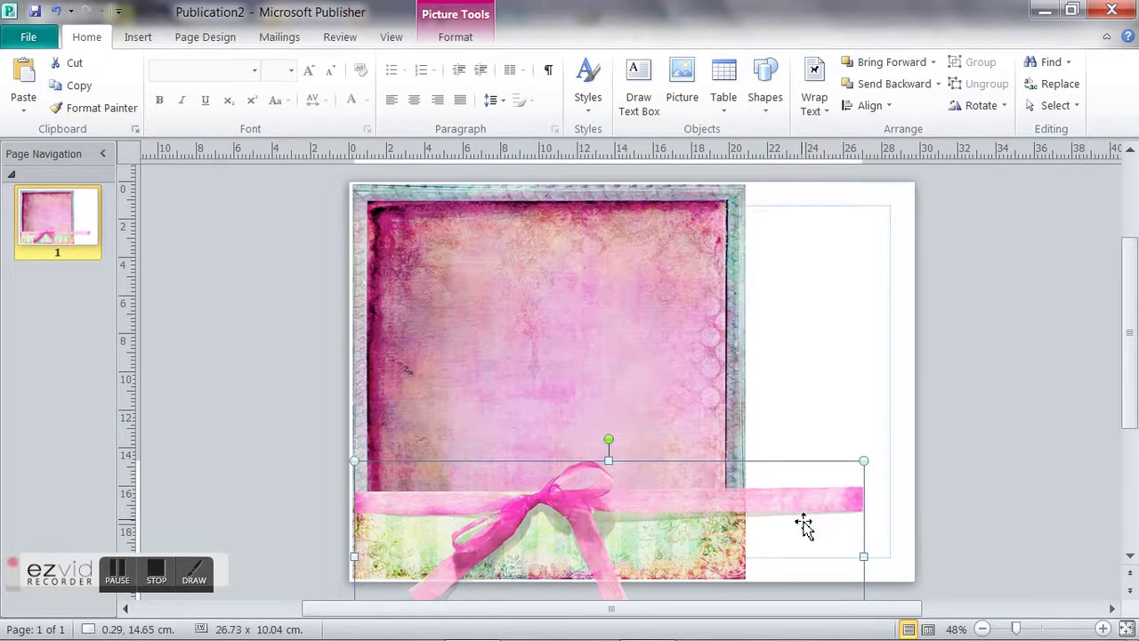
{"action": "right_click", "coordinate": [804, 527]}
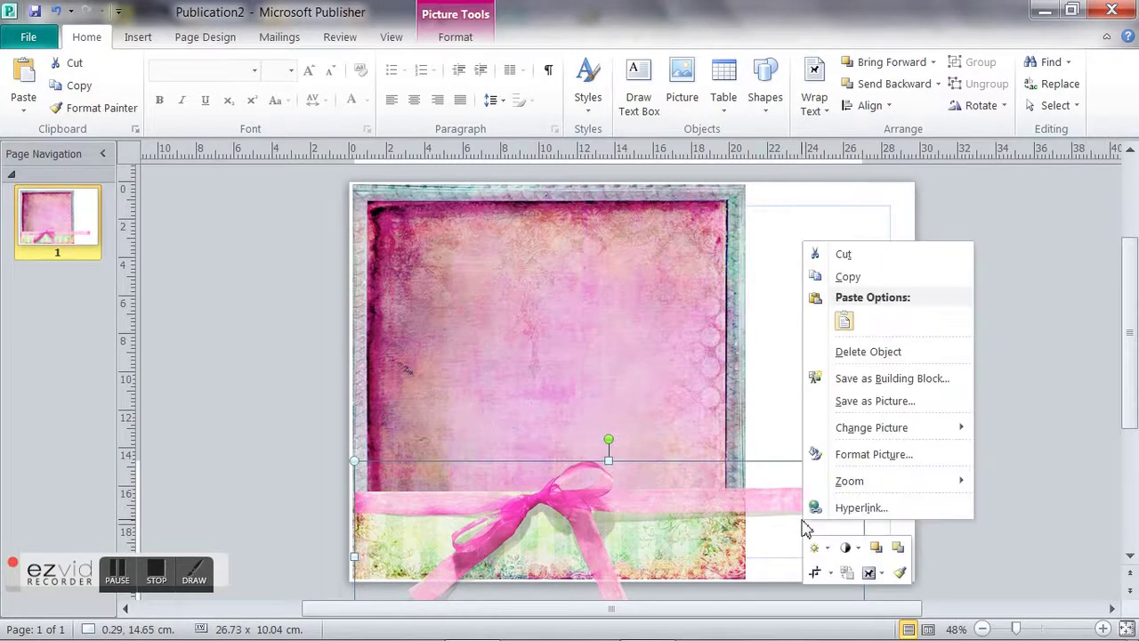
{"action": "left_click", "coordinate": [815, 572]}
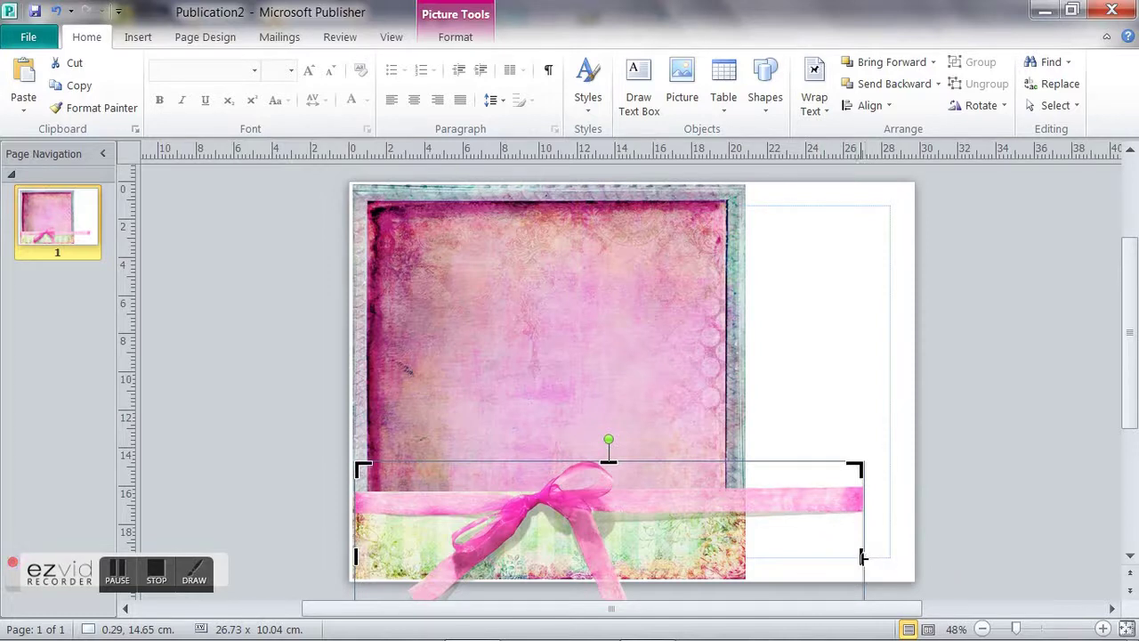
{"action": "left_click_drag", "start_coordinate": [862, 558], "coordinate": [745, 552]}
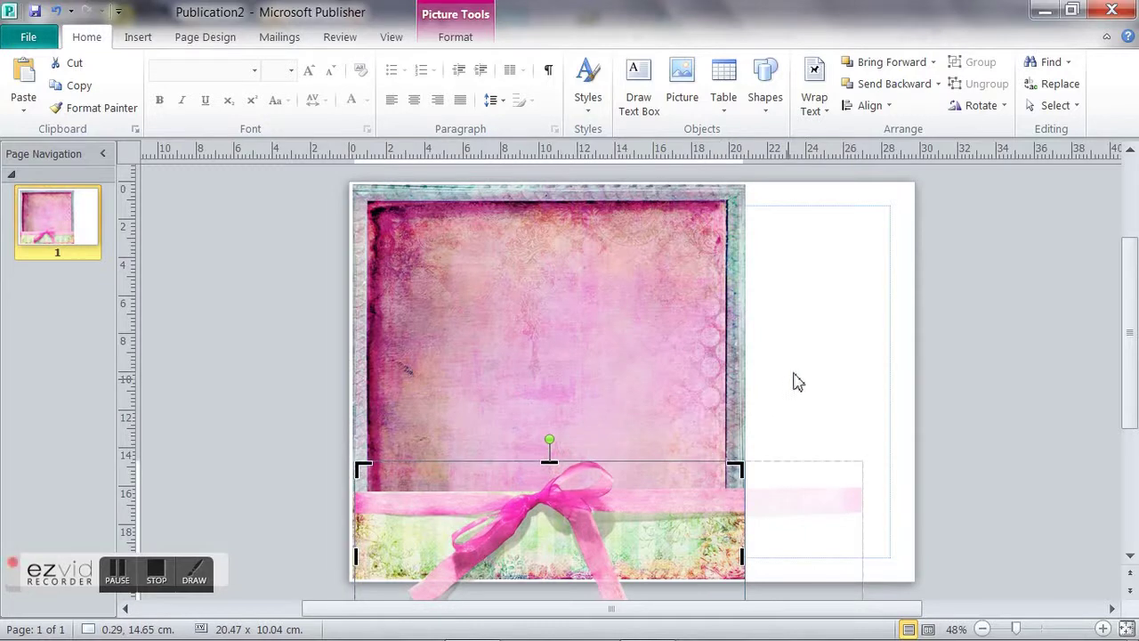
{"action": "left_click_drag", "start_coordinate": [1127, 247], "coordinate": [1128, 322]}
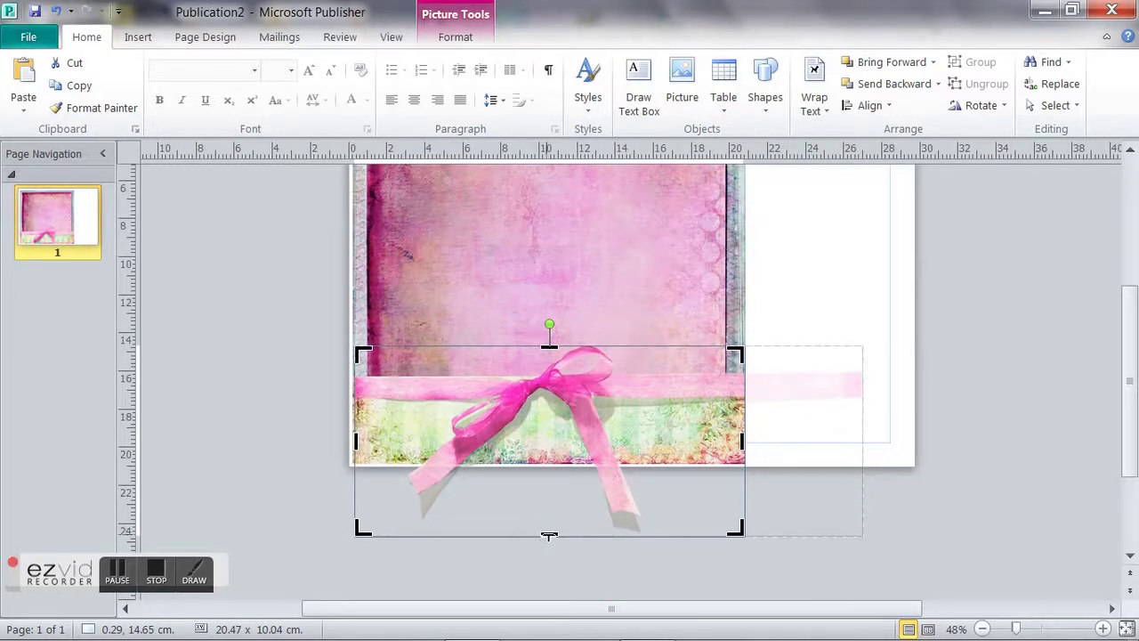
{"action": "left_click_drag", "start_coordinate": [550, 535], "coordinate": [549, 535]}
{"action": "left_click", "coordinate": [781, 580]}
{"action": "left_click", "coordinate": [541, 400]}
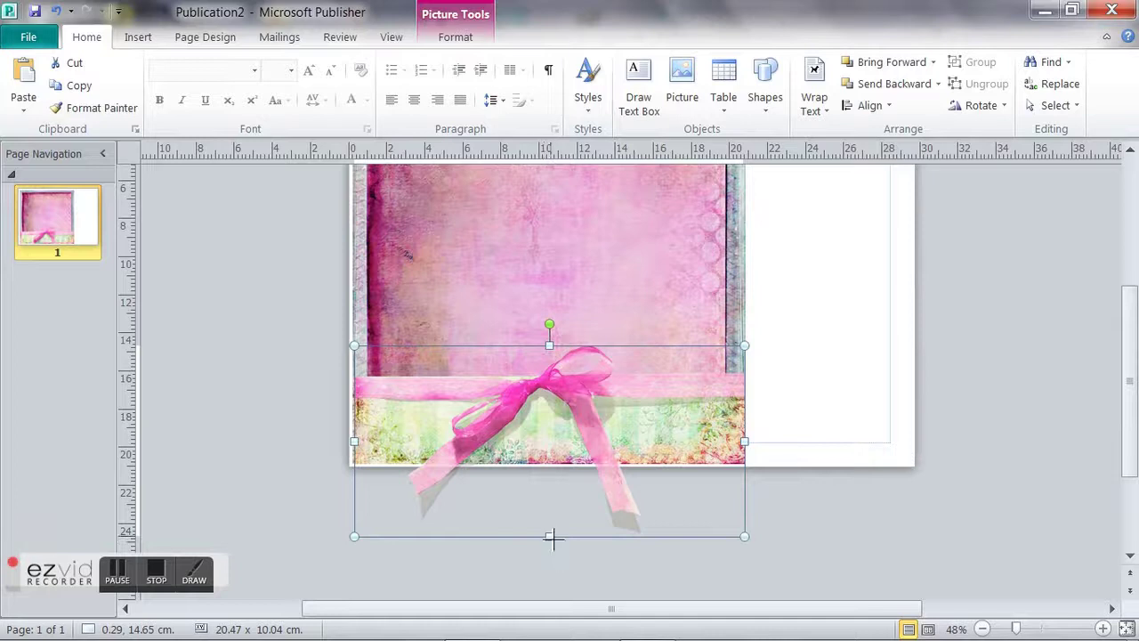
{"action": "left_click_drag", "start_coordinate": [550, 537], "coordinate": [542, 462]}
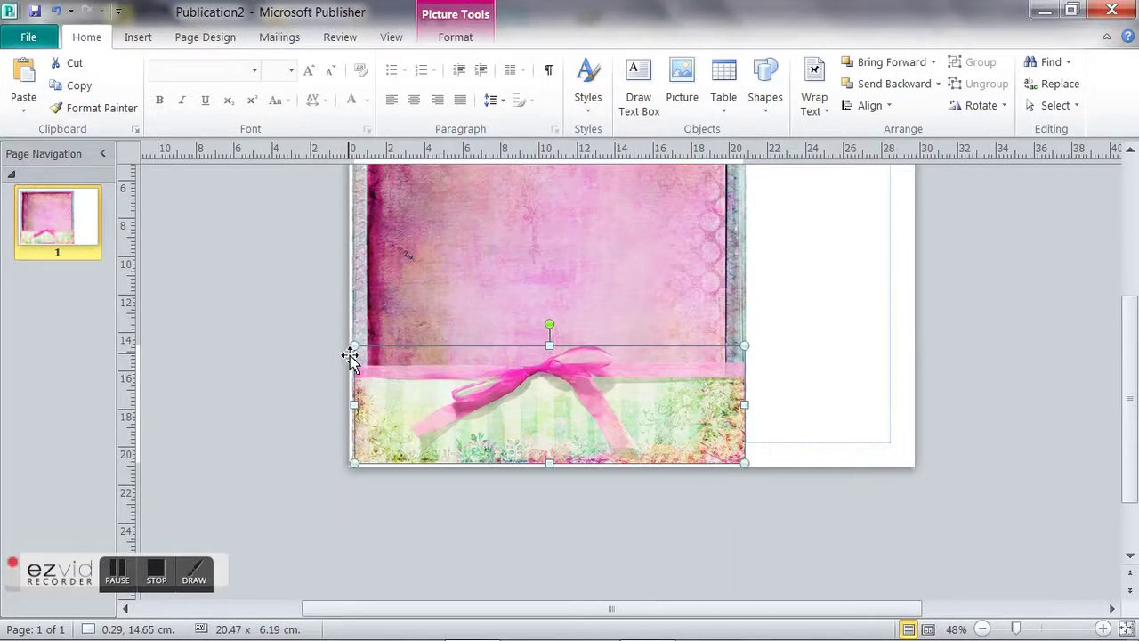
{"action": "left_click", "coordinate": [851, 356]}
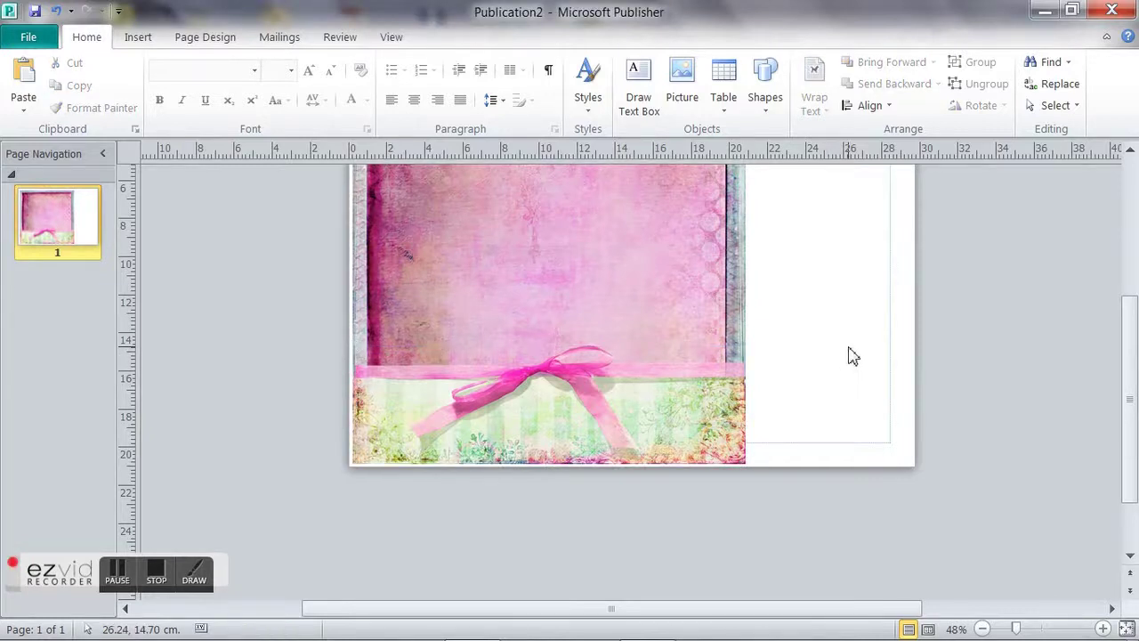
Step: Delete the pink ribbon from the page
{"action": "scroll", "coordinate": [830, 377], "scroll_direction": "up", "scroll_amount": 2}
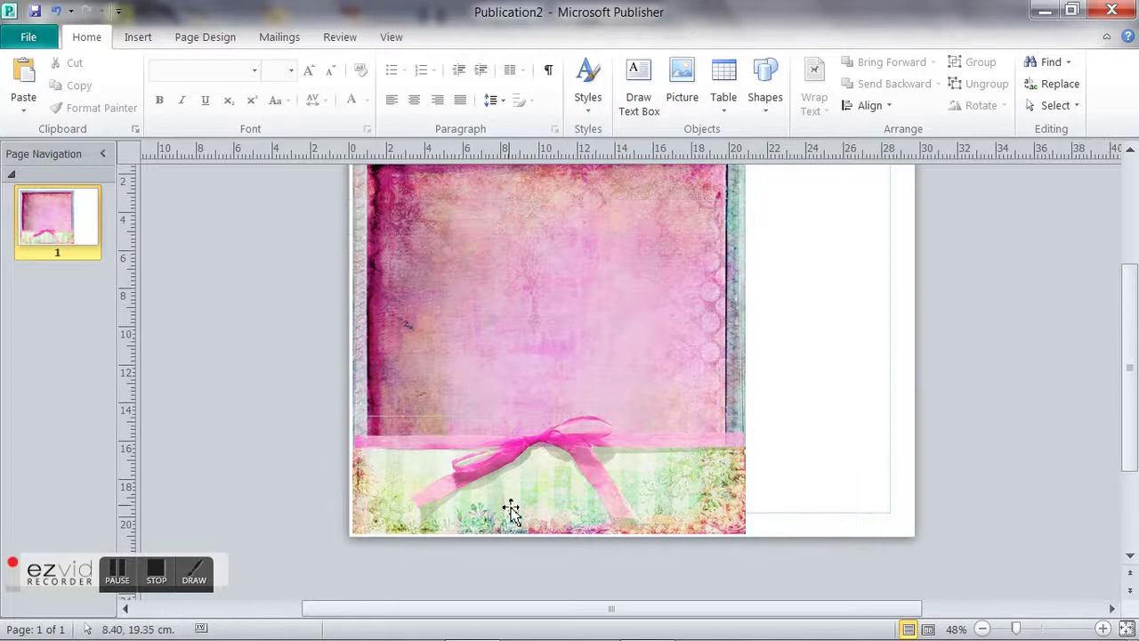
{"action": "left_click", "coordinate": [555, 440]}
{"action": "right_click", "coordinate": [556, 440]}
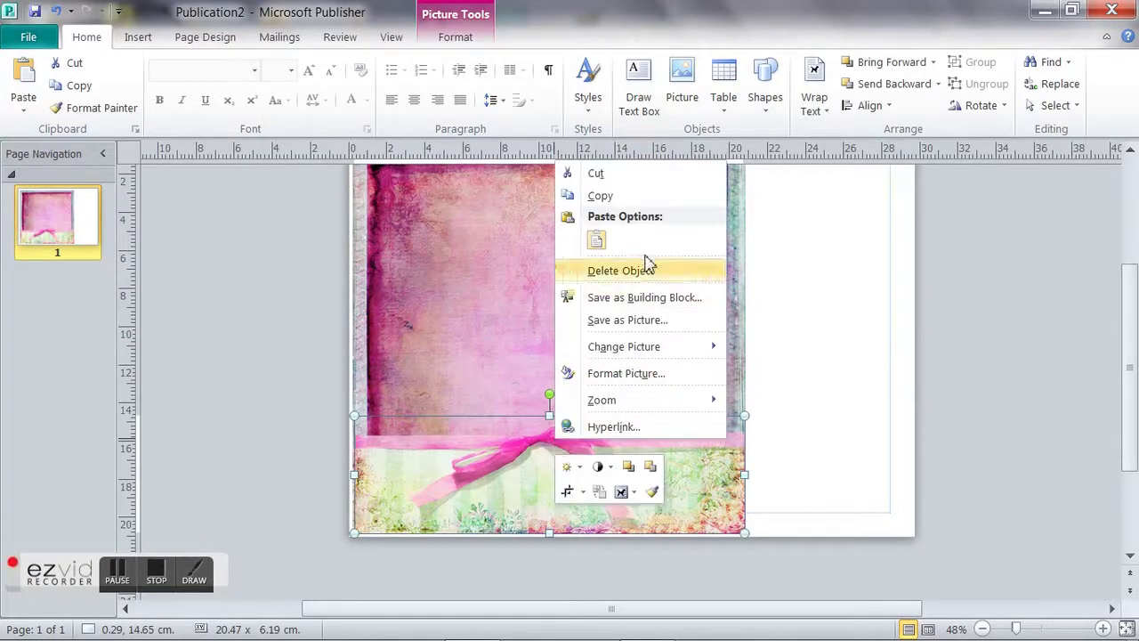
{"action": "left_click", "coordinate": [614, 272]}
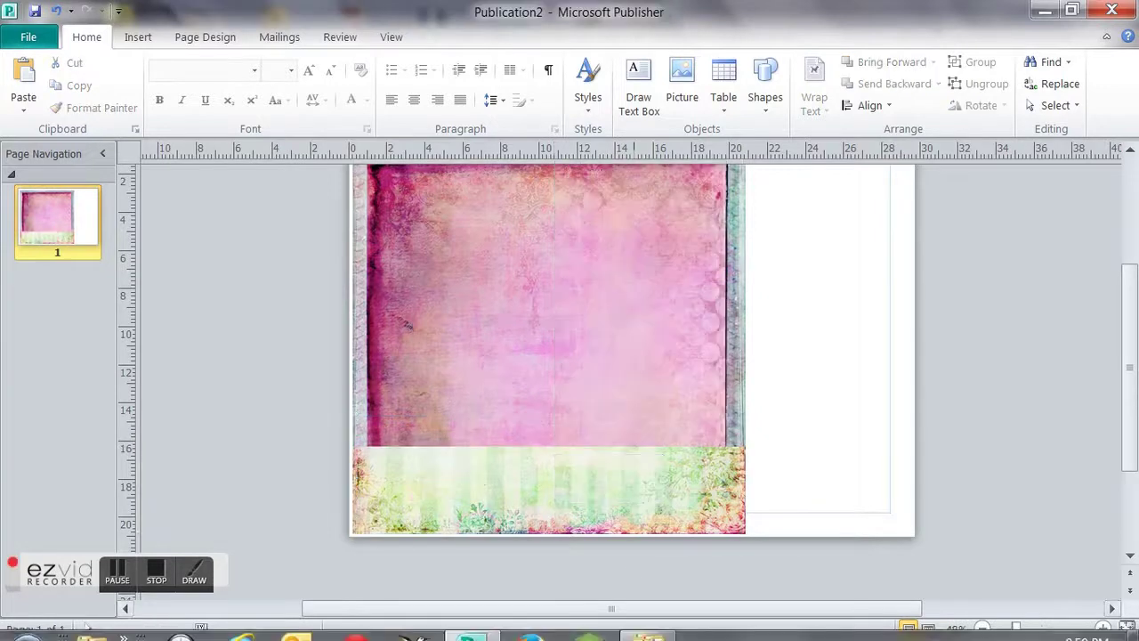
Step: Copy the green ribbon image Element064 from the elements folder
{"action": "left_click", "coordinate": [648, 619]}
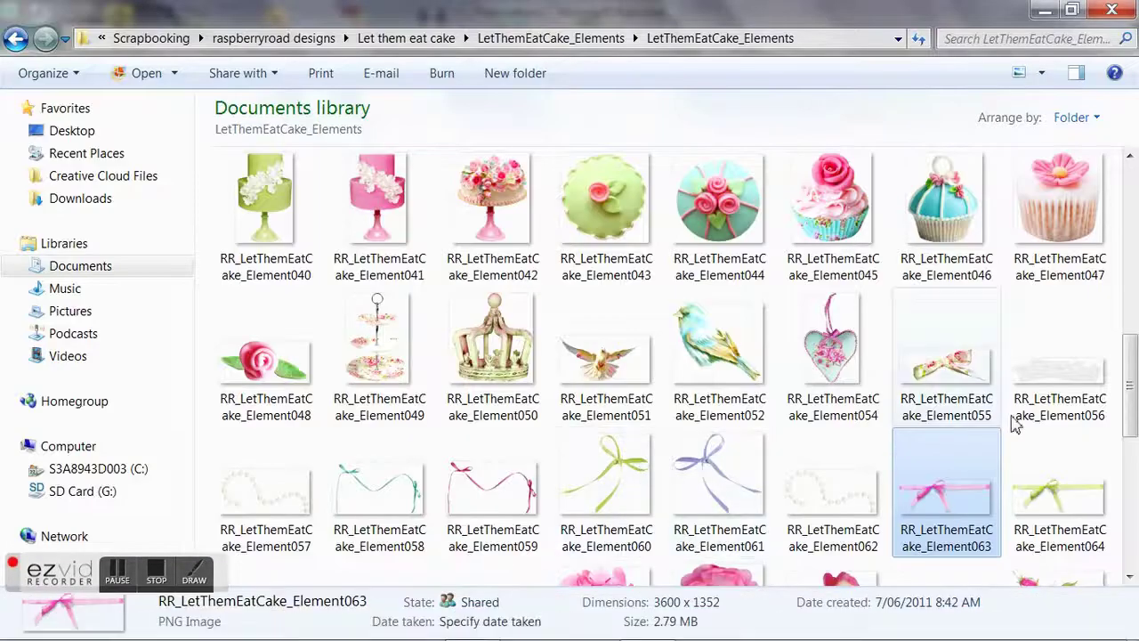
{"action": "left_click", "coordinate": [1074, 495]}
{"action": "right_click", "coordinate": [1074, 495]}
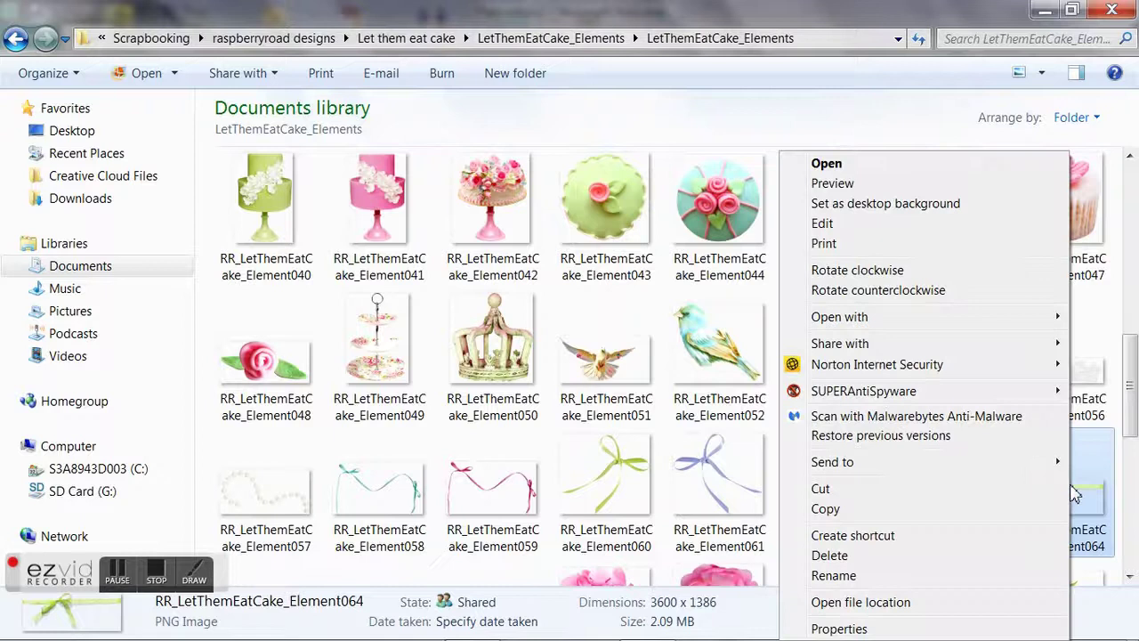
{"action": "left_click", "coordinate": [826, 509]}
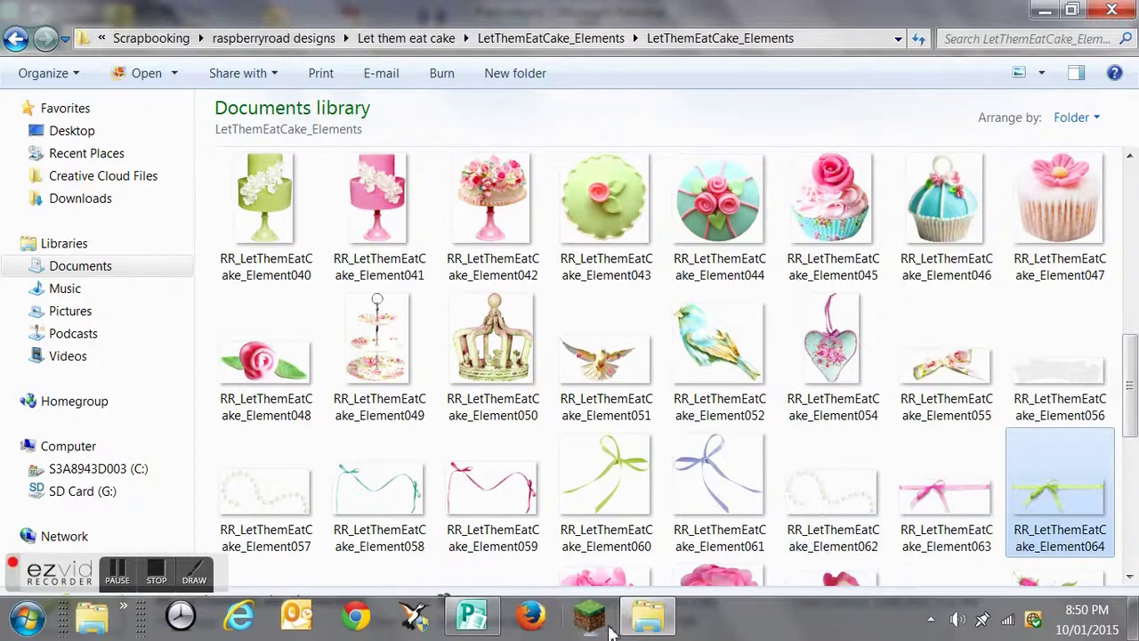
{"action": "left_click", "coordinate": [470, 619]}
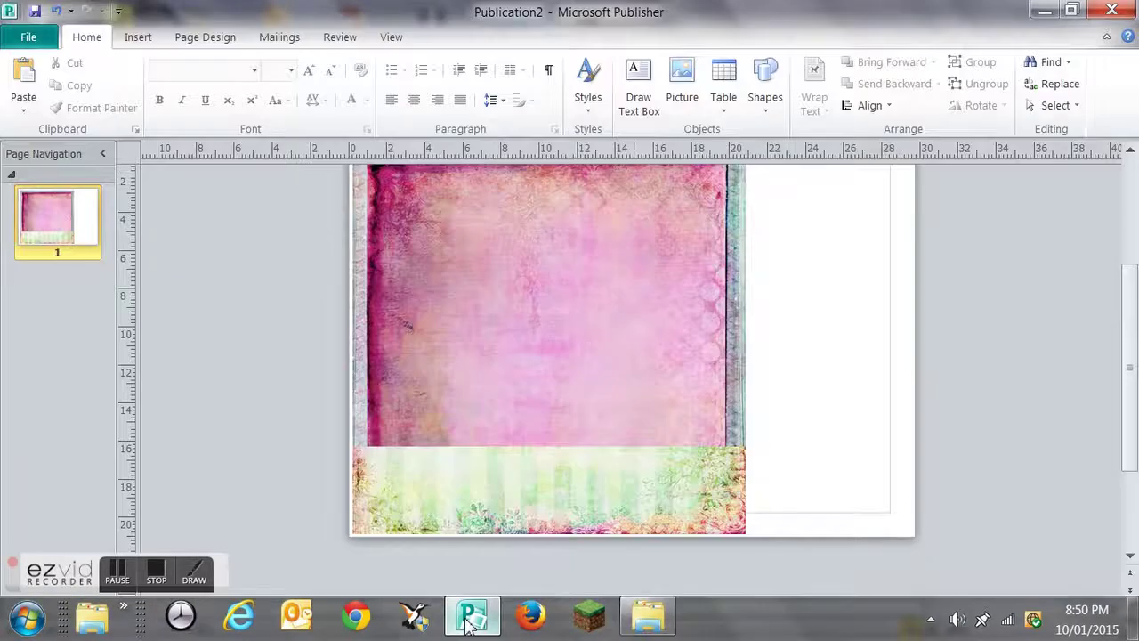
Step: Paste the green ribbon and move it down over the bottom strip
{"action": "right_click", "coordinate": [804, 429]}
{"action": "left_click", "coordinate": [845, 479]}
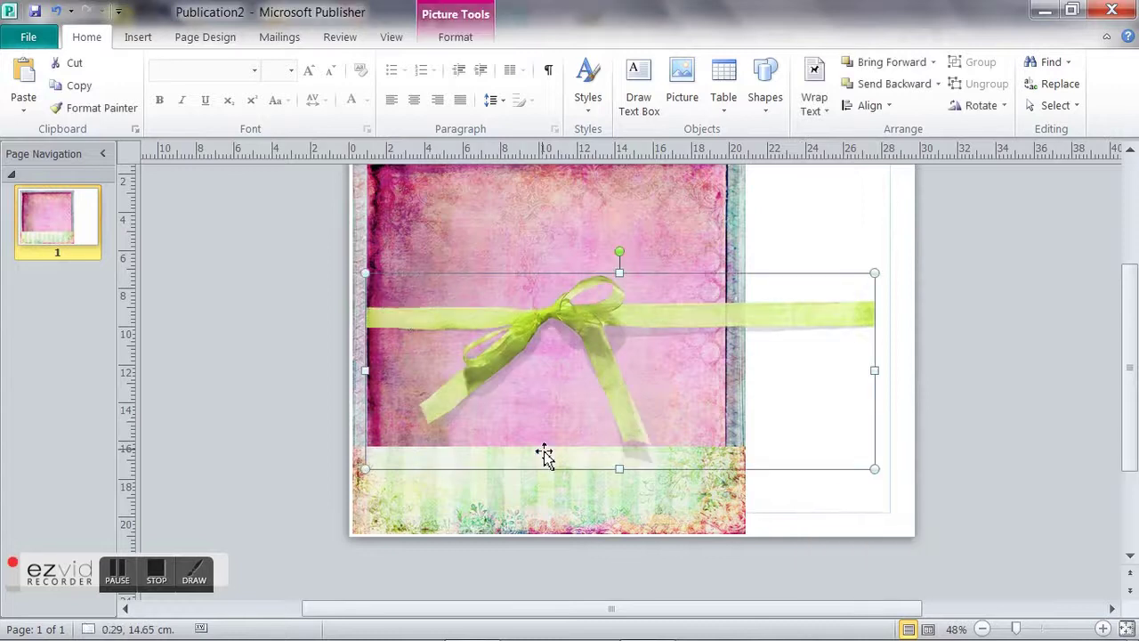
{"action": "left_click_drag", "start_coordinate": [556, 316], "coordinate": [543, 450]}
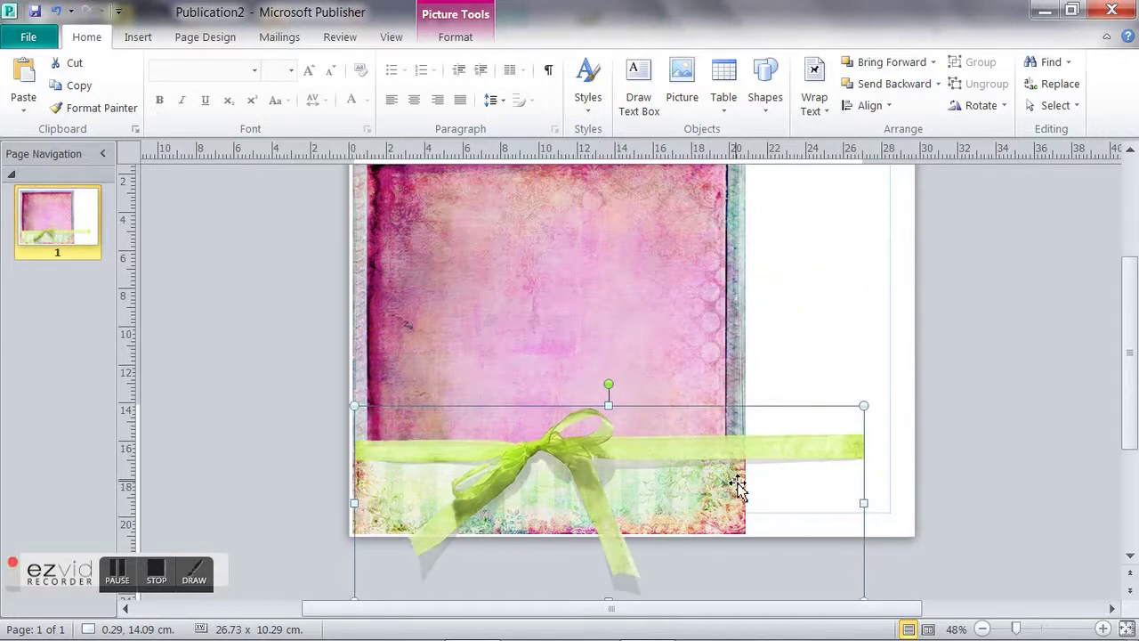
Step: Crop the ribbon's right and bottom edges to 20.51 x 6.79 cm within the background
{"action": "right_click", "coordinate": [795, 479]}
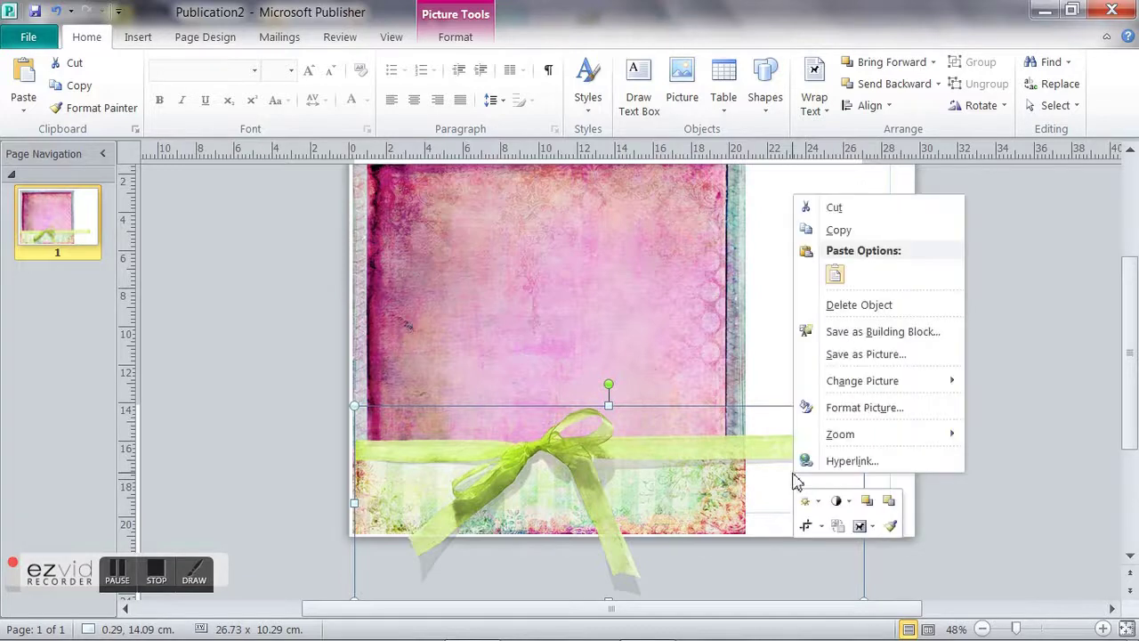
{"action": "left_click", "coordinate": [805, 525]}
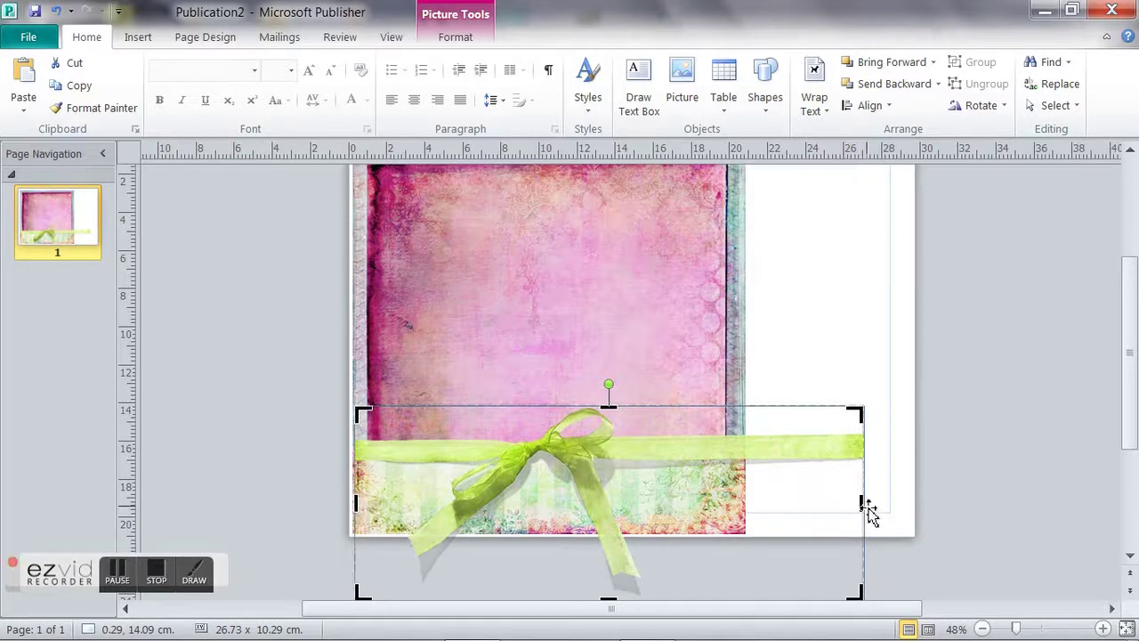
{"action": "left_click_drag", "start_coordinate": [864, 503], "coordinate": [746, 491]}
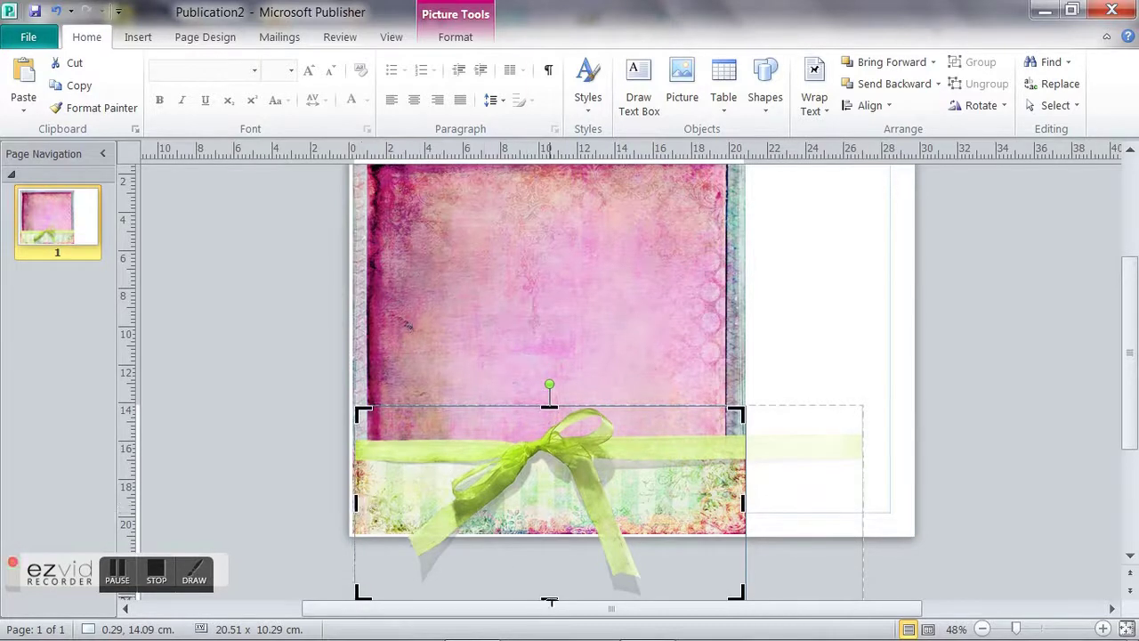
{"action": "left_click_drag", "start_coordinate": [551, 595], "coordinate": [552, 516]}
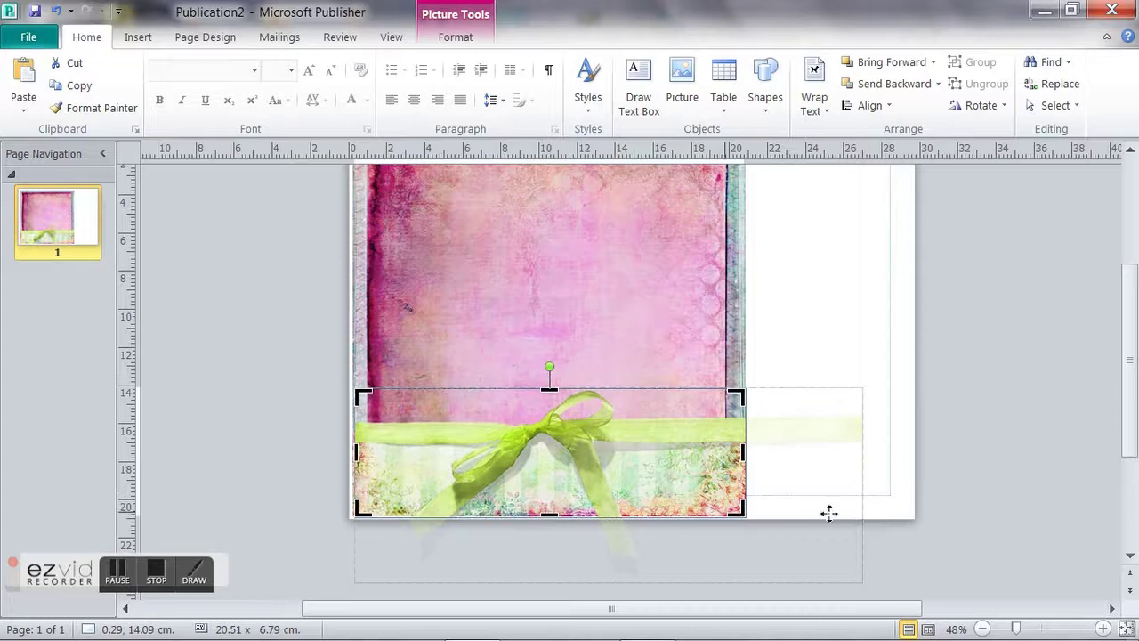
{"action": "left_click", "coordinate": [998, 474]}
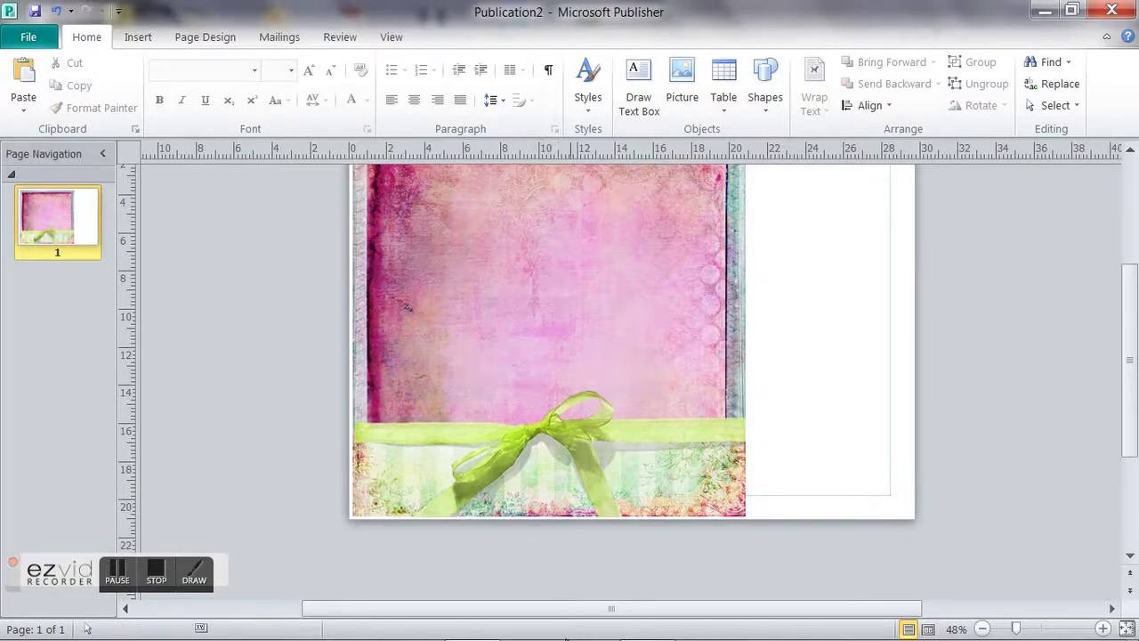
{"action": "mouse_move", "coordinate": [89, 637]}
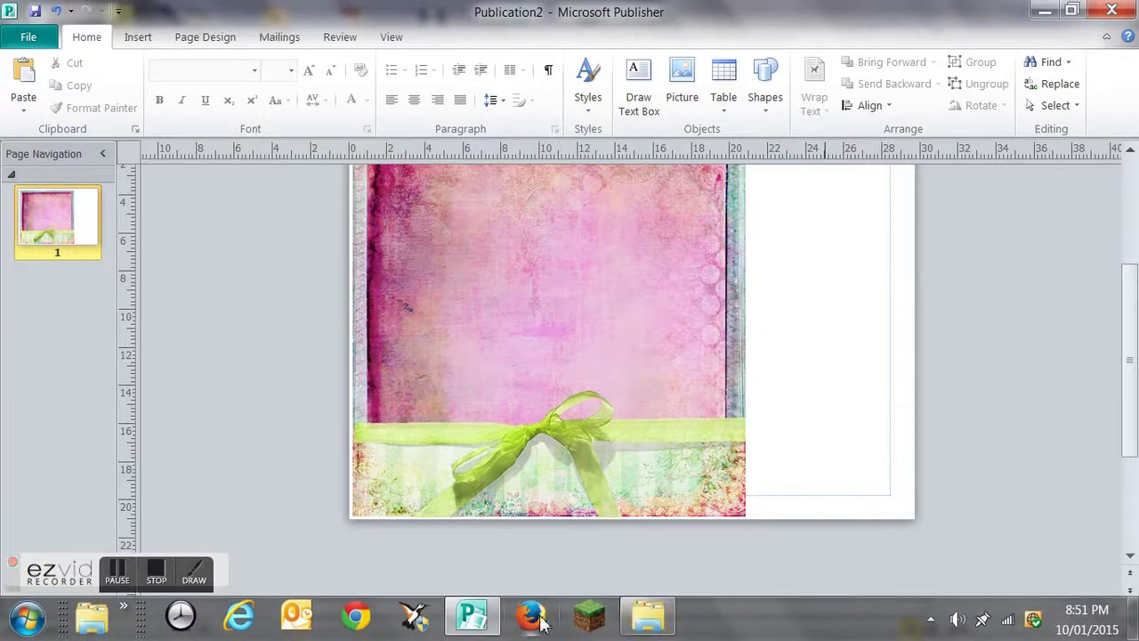
Step: Copy the turquoise flower image RR_LetThemEatCake_Element011 and return to Publication2
{"action": "left_click", "coordinate": [643, 616]}
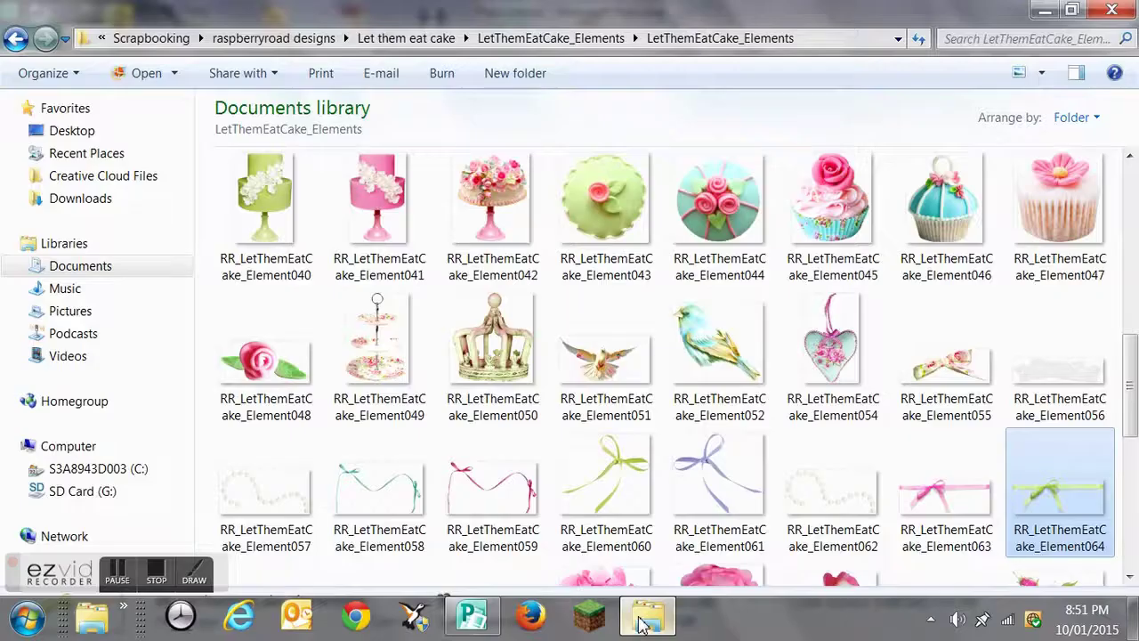
{"action": "scroll", "coordinate": [663, 440], "scroll_direction": "up", "scroll_amount": 4}
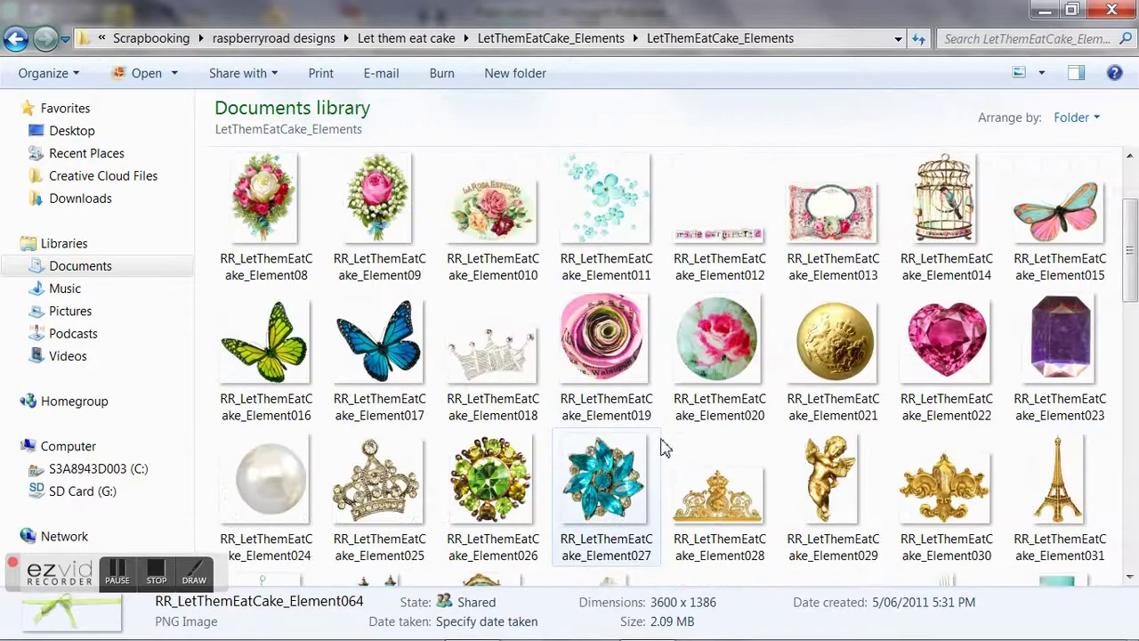
{"action": "right_click", "coordinate": [622, 207]}
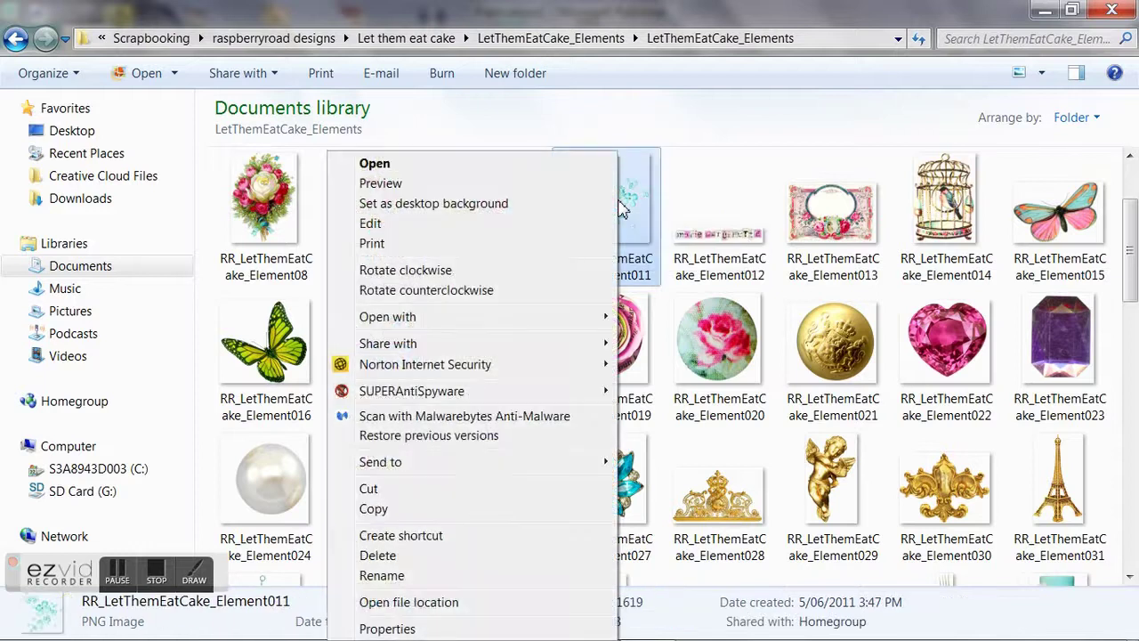
{"action": "left_click", "coordinate": [392, 510]}
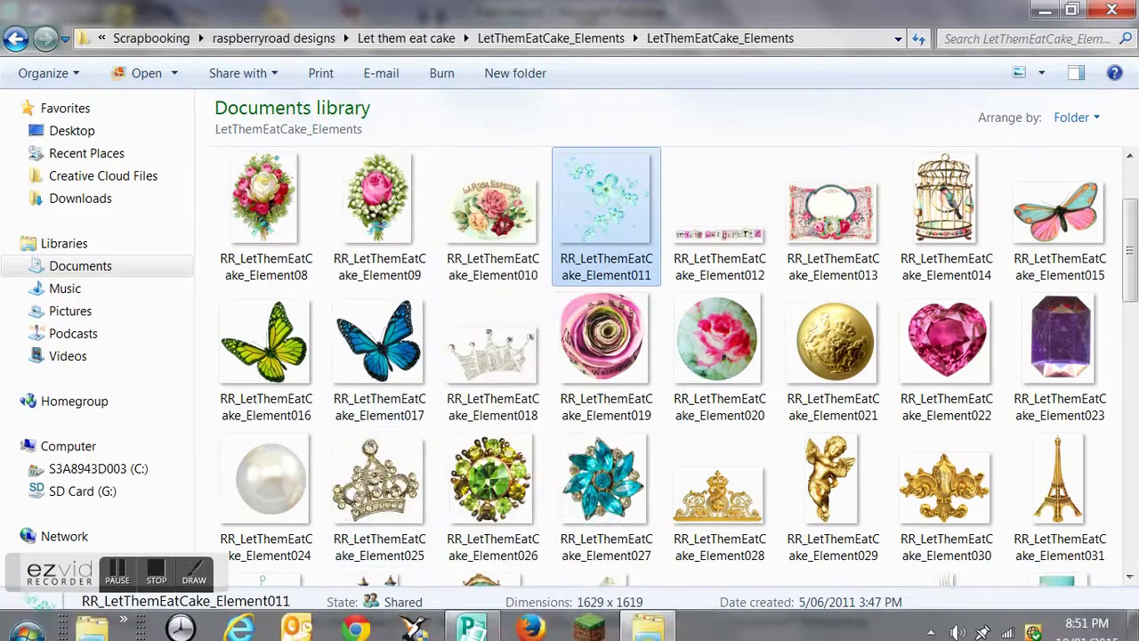
{"action": "left_click", "coordinate": [490, 605]}
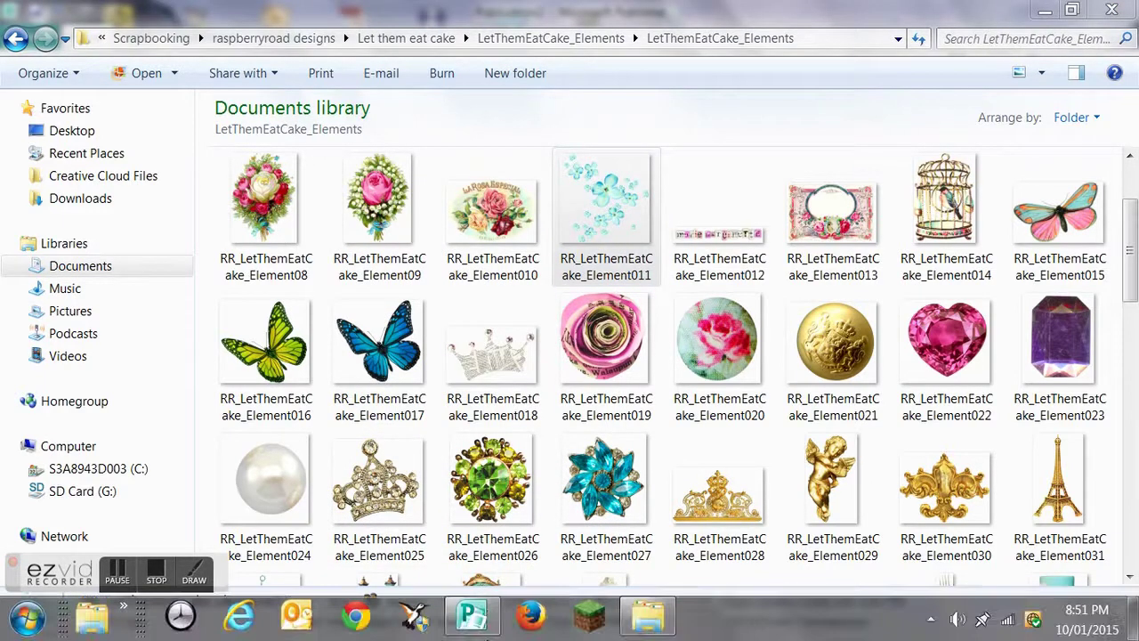
{"action": "left_click", "coordinate": [481, 623]}
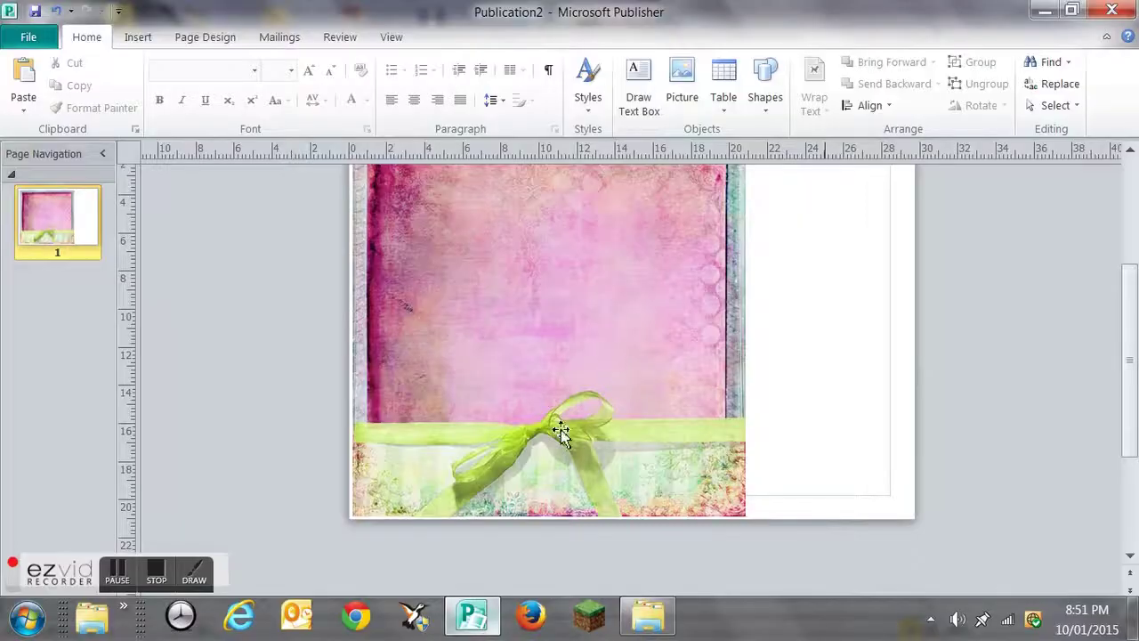
Step: Paste the blue flowers picture onto the pink page and drag it into place
{"action": "right_click", "coordinate": [823, 306]}
{"action": "left_click", "coordinate": [866, 362]}
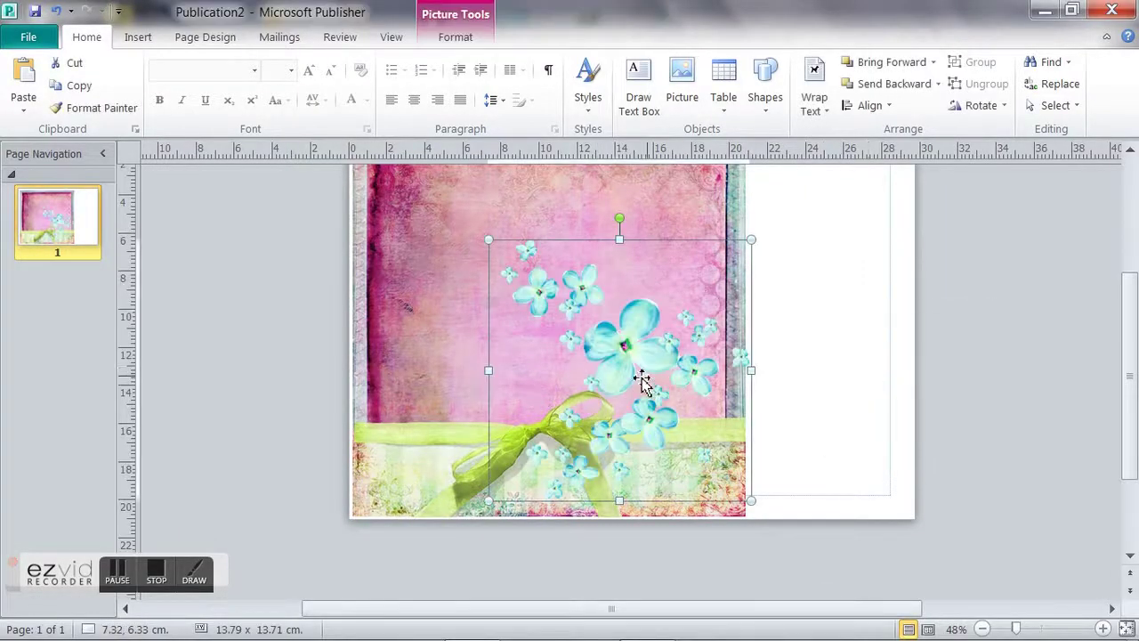
{"action": "left_click_drag", "start_coordinate": [620, 336], "coordinate": [614, 261]}
{"action": "scroll", "coordinate": [855, 457], "scroll_direction": "up", "scroll_amount": 1}
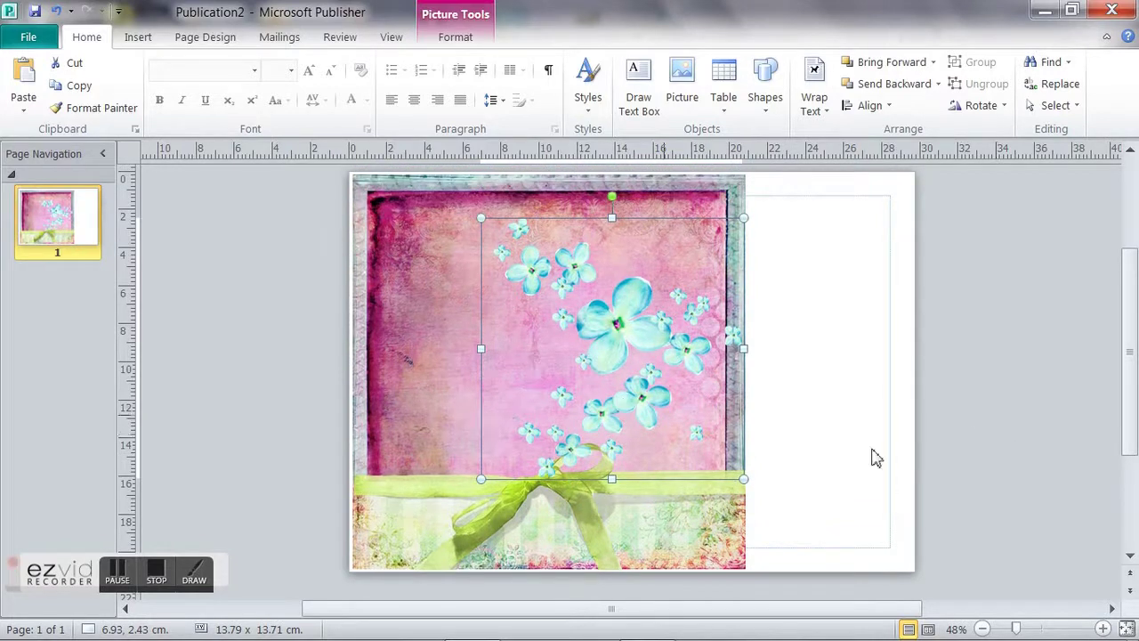
{"action": "left_click_drag", "start_coordinate": [1132, 356], "coordinate": [1132, 351]}
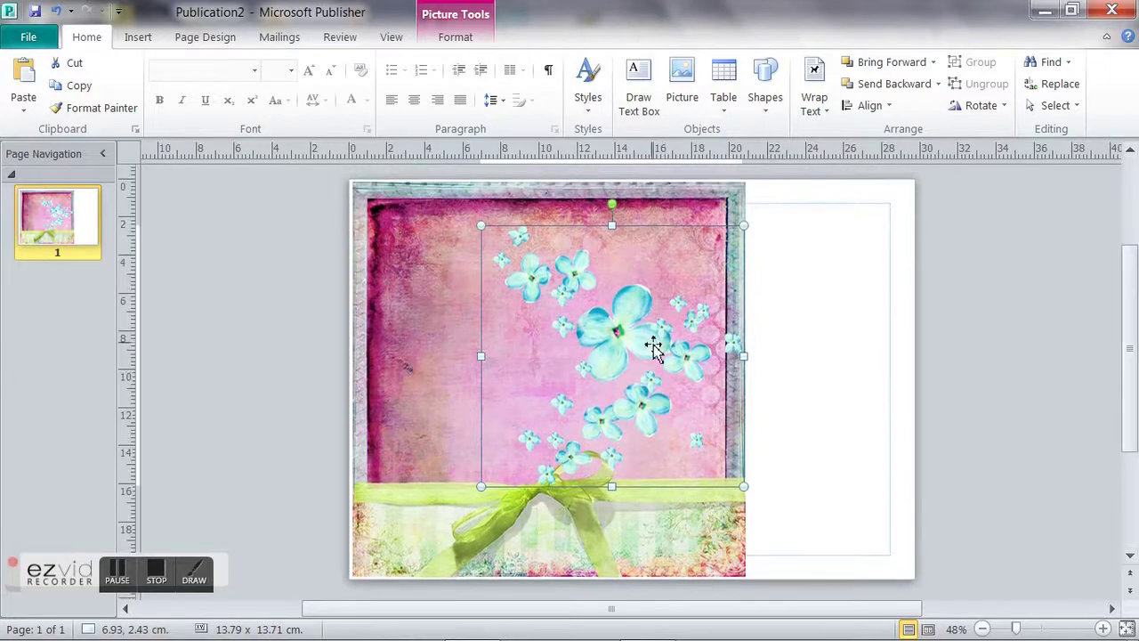
{"action": "left_click_drag", "start_coordinate": [656, 352], "coordinate": [655, 313]}
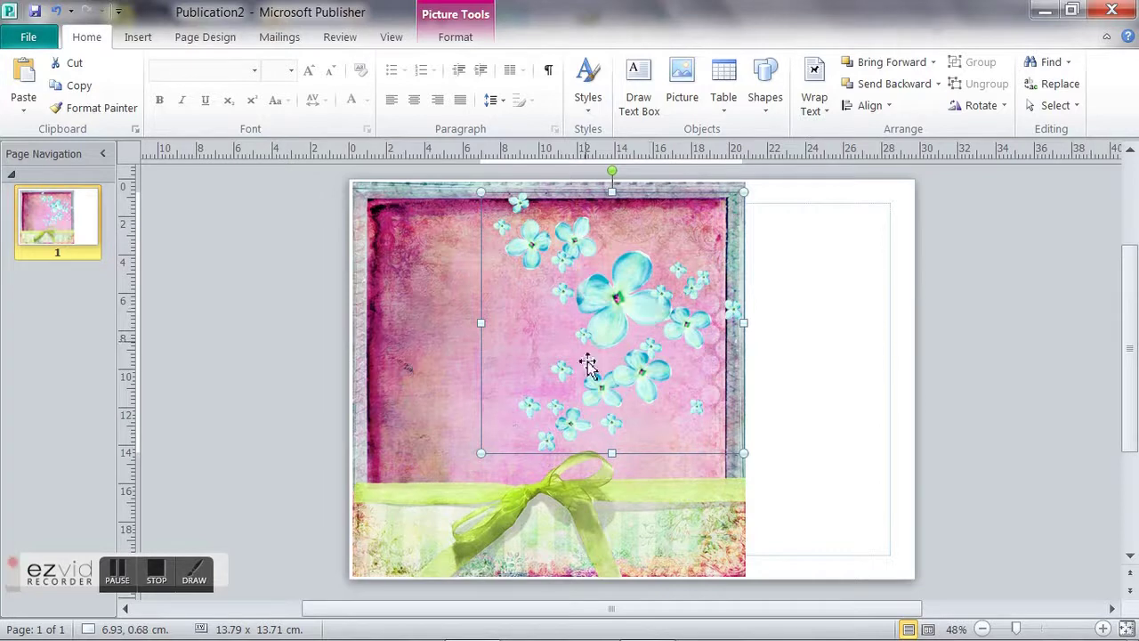
Step: Mirror the flowers horizontally, rotate them about 45 degrees, and shift them toward the top-left
{"action": "left_click", "coordinate": [981, 106]}
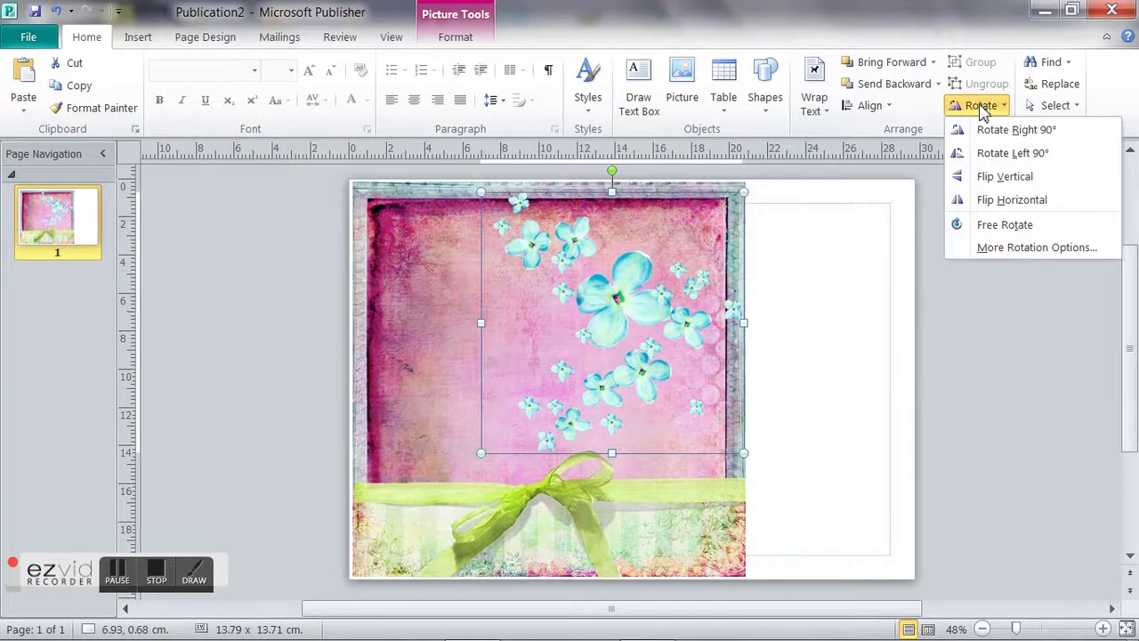
{"action": "left_click", "coordinate": [999, 203]}
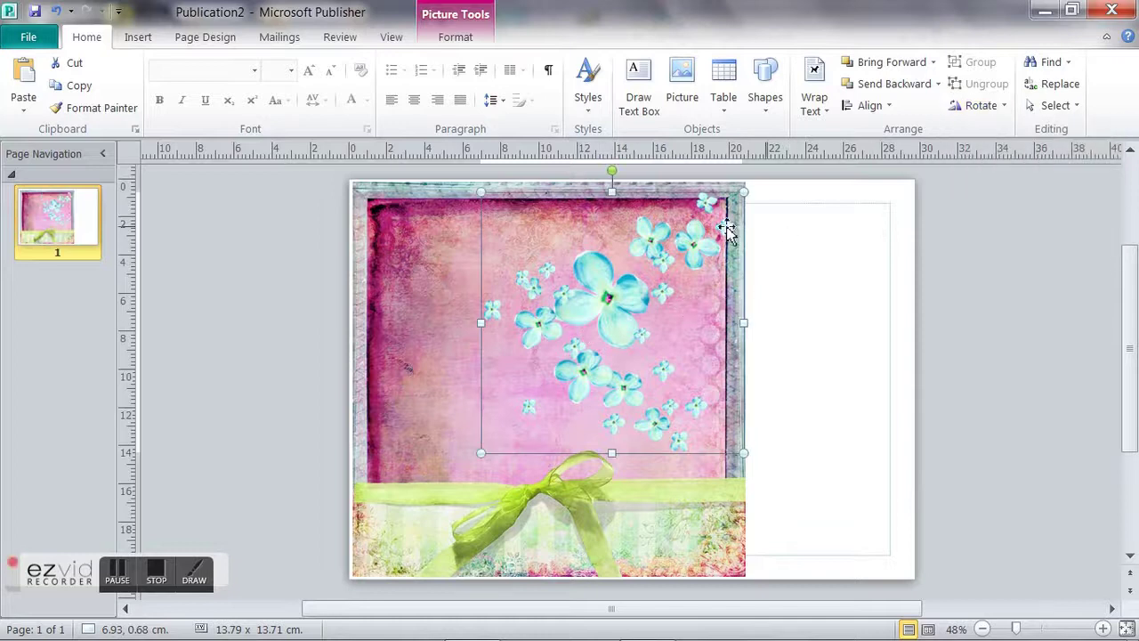
{"action": "left_click_drag", "start_coordinate": [610, 174], "coordinate": [675, 183]}
{"action": "left_click_drag", "start_coordinate": [593, 310], "coordinate": [502, 269]}
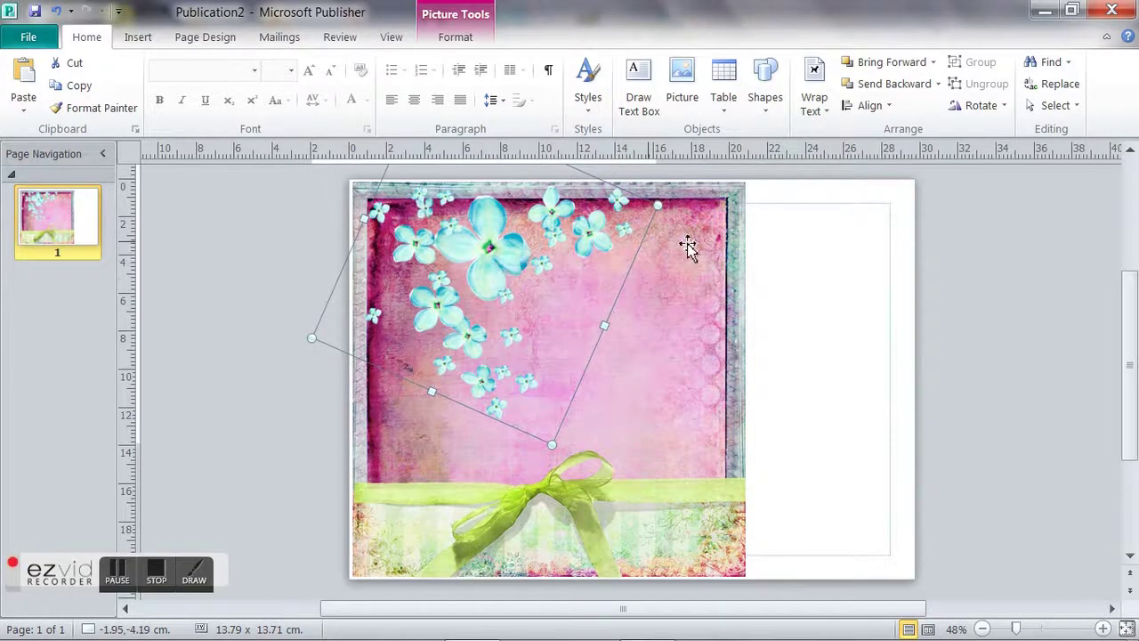
{"action": "scroll", "coordinate": [738, 376], "scroll_direction": "up", "scroll_amount": 1}
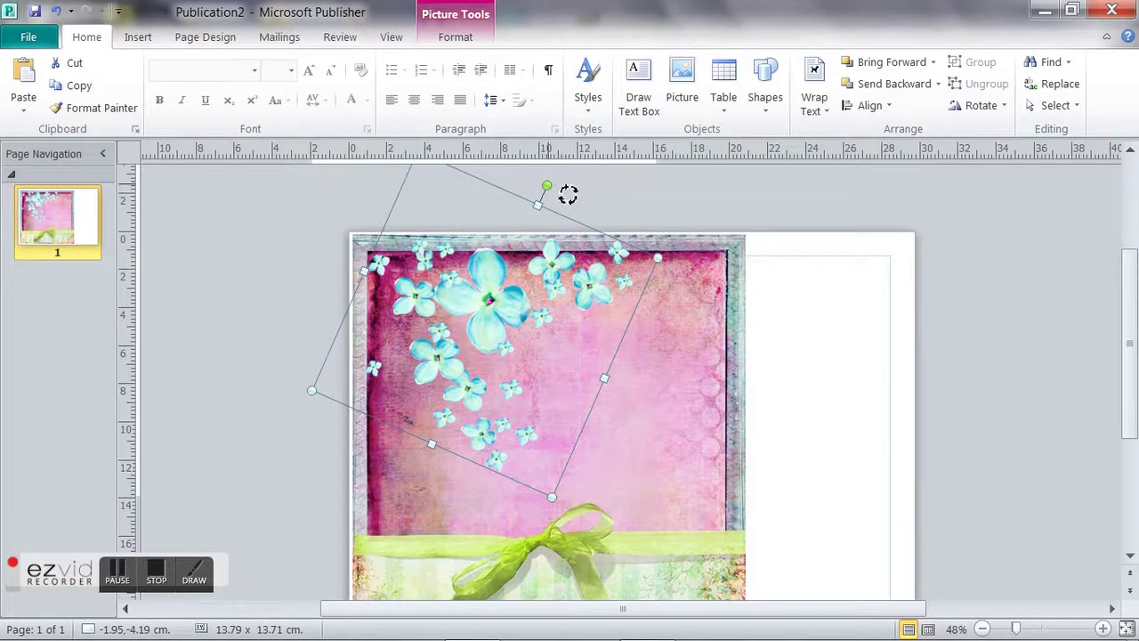
{"action": "left_click_drag", "start_coordinate": [568, 194], "coordinate": [593, 219]}
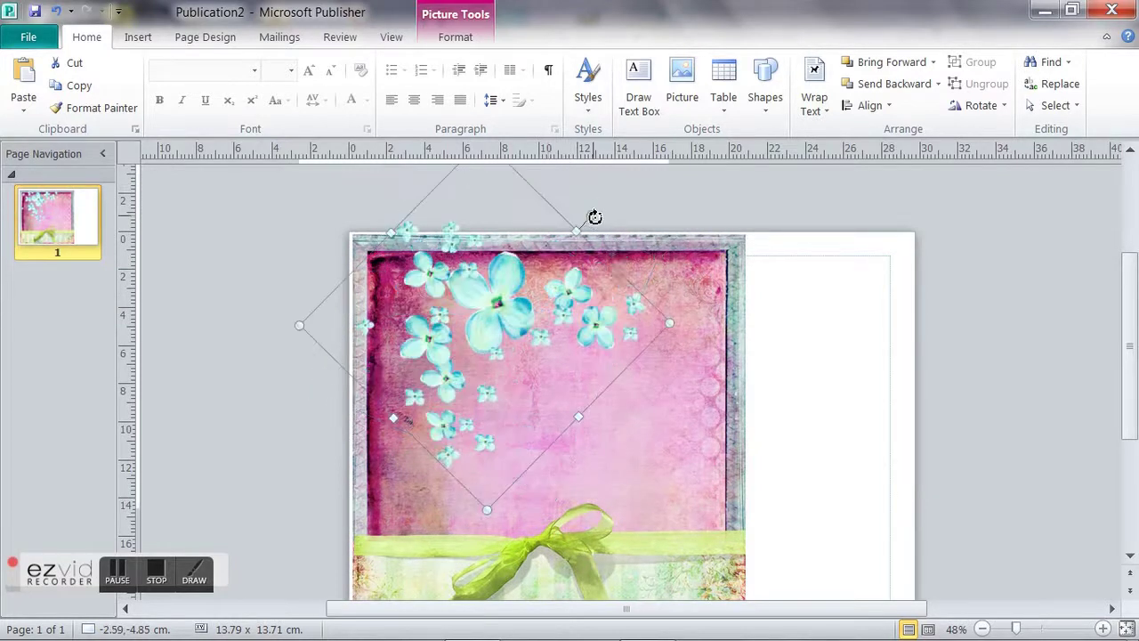
{"action": "left_click", "coordinate": [847, 365]}
{"action": "left_click", "coordinate": [499, 311]}
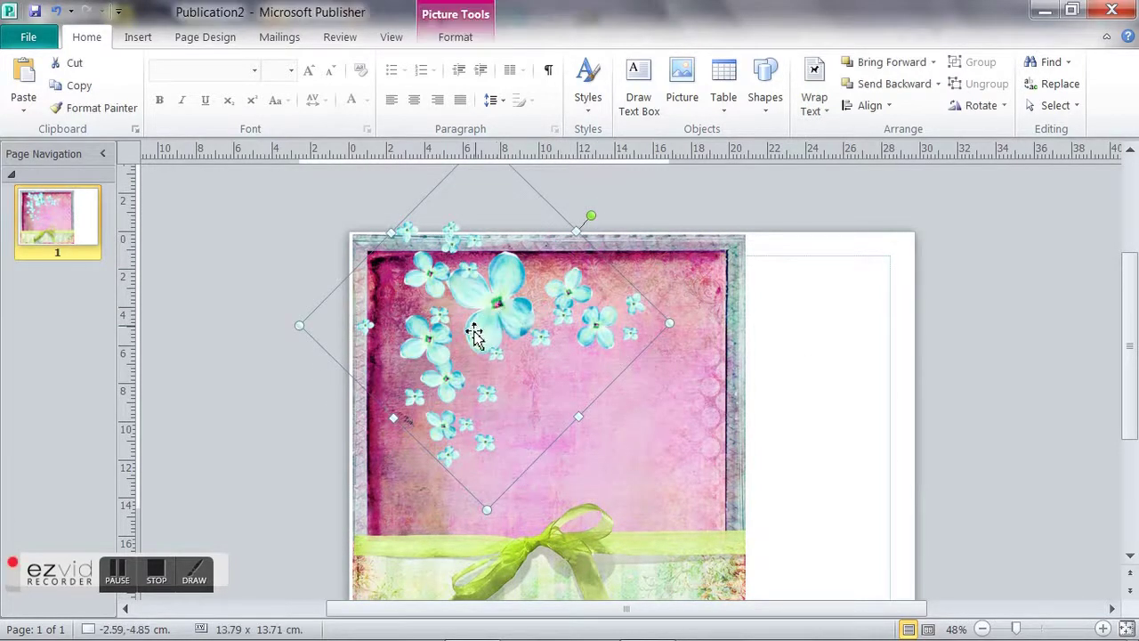
{"action": "double_click", "coordinate": [474, 334]}
{"action": "left_click", "coordinate": [832, 382]}
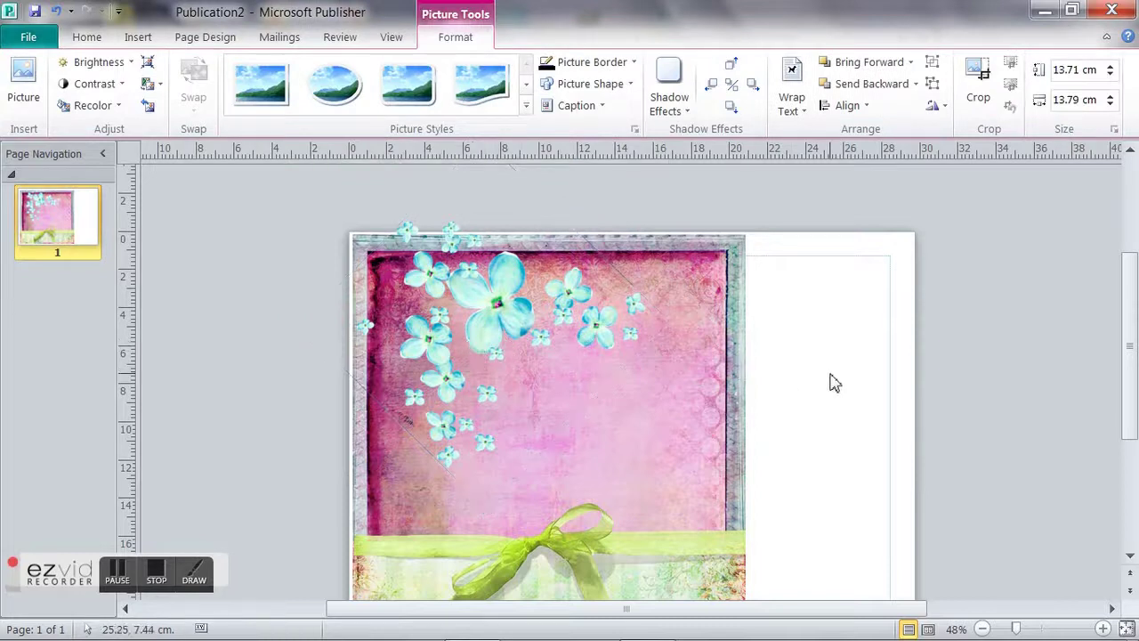
{"action": "double_click", "coordinate": [497, 307]}
{"action": "mouse_move", "coordinate": [473, 301]}
{"action": "left_mouse_down"}
{"action": "mouse_move", "coordinate": [458, 310]}
{"action": "mouse_move", "coordinate": [464, 318]}
{"action": "left_mouse_up"}
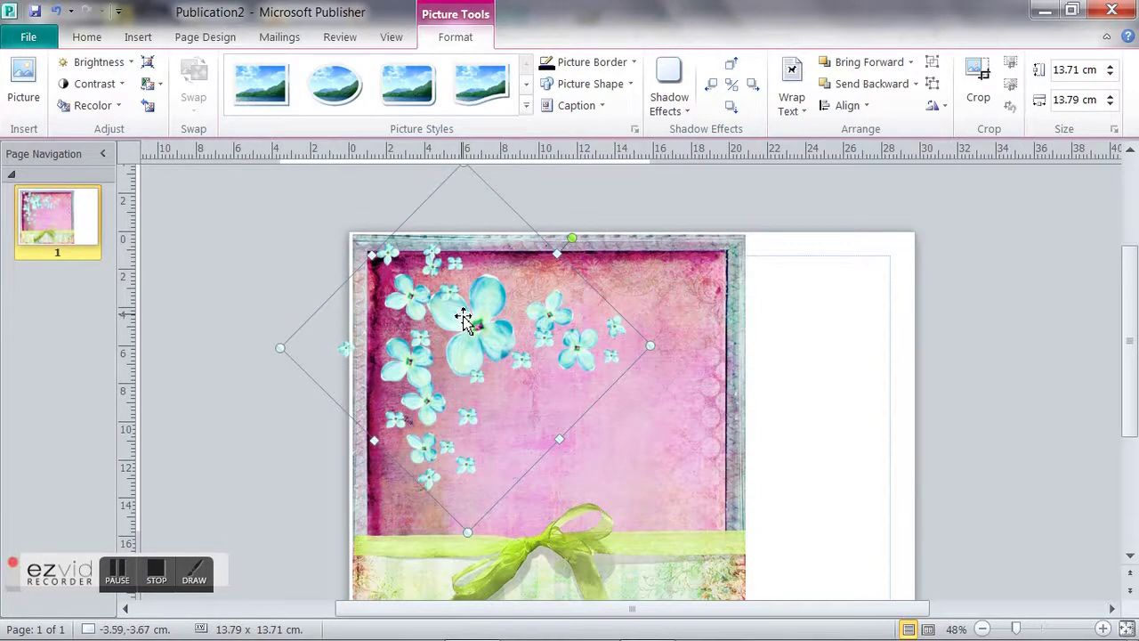
Step: Shrink the flower picture to about 11.4 cm and move it into the top-left corner
{"action": "left_click", "coordinate": [837, 401]}
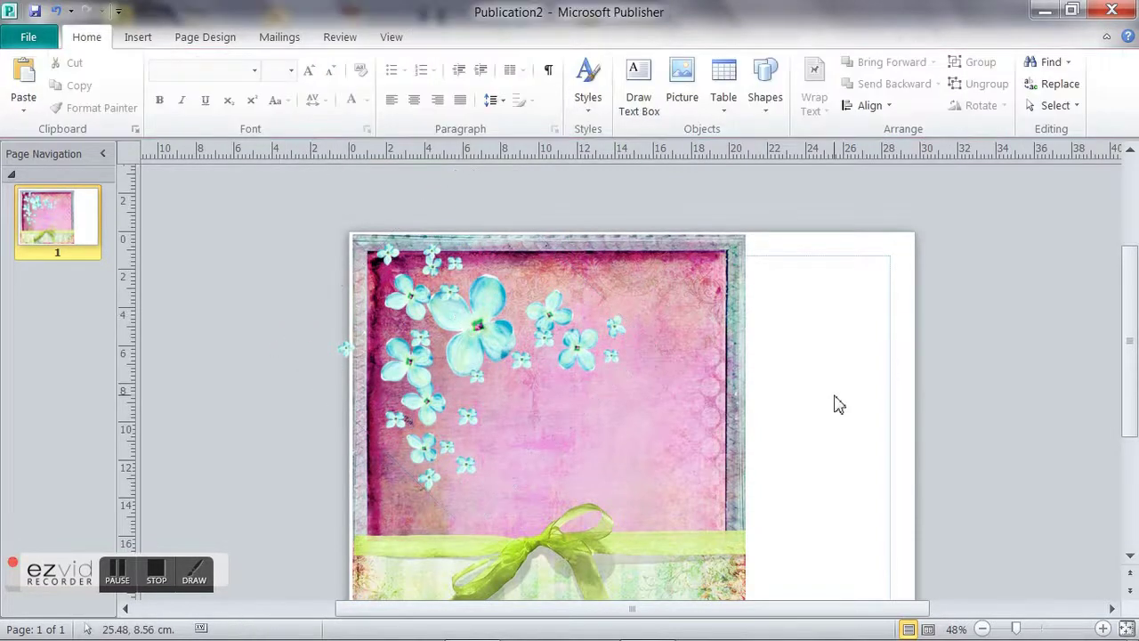
{"action": "scroll", "coordinate": [838, 403], "scroll_direction": "down", "scroll_amount": 2}
{"action": "scroll", "coordinate": [839, 404], "scroll_direction": "down", "scroll_amount": 1}
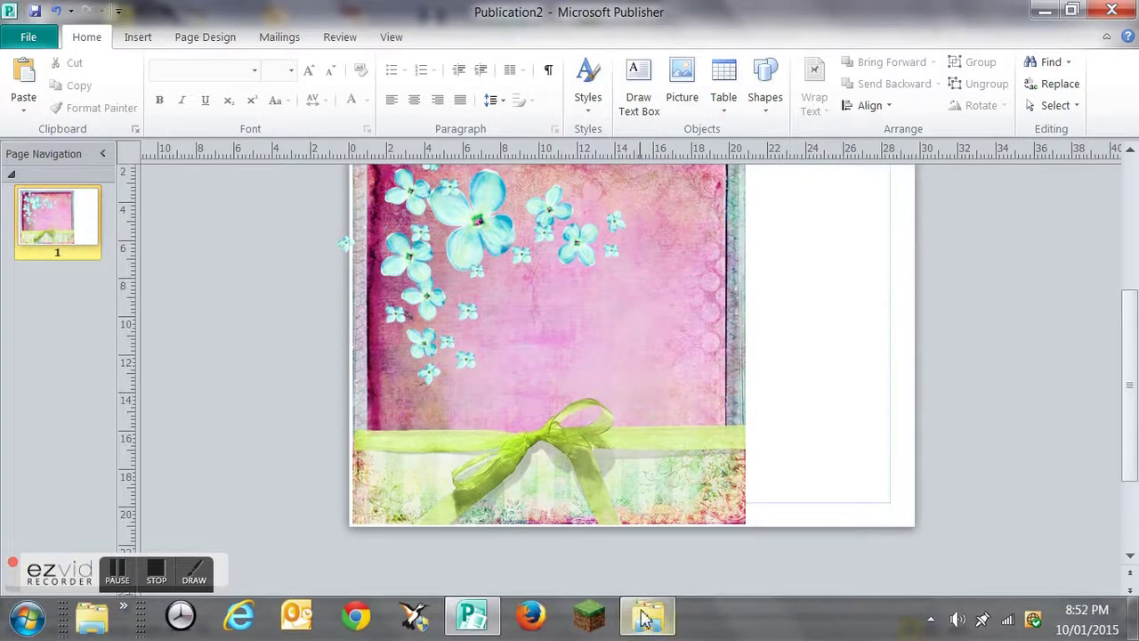
{"action": "left_click", "coordinate": [449, 239]}
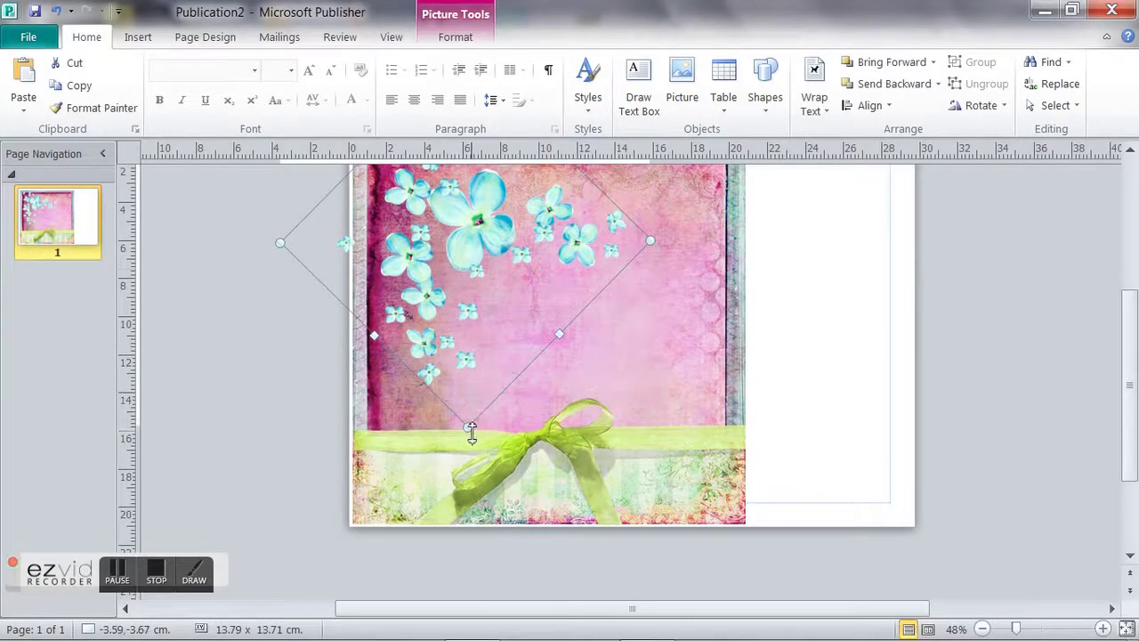
{"action": "left_click_drag", "start_coordinate": [469, 434], "coordinate": [465, 364]}
{"action": "scroll", "coordinate": [813, 399], "scroll_direction": "up", "scroll_amount": 2}
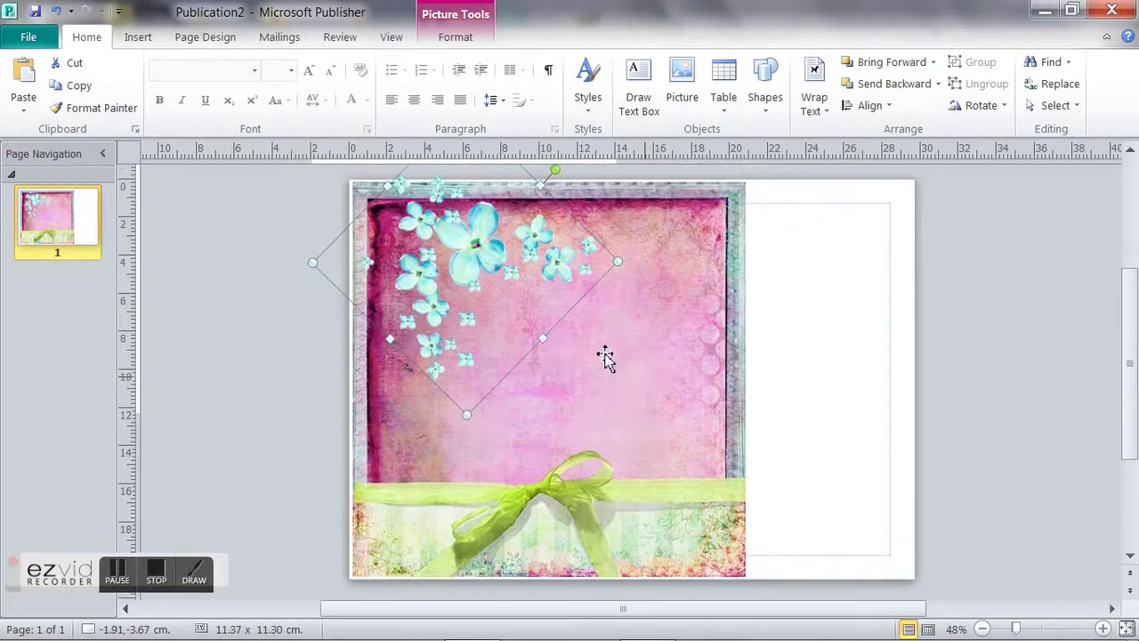
{"action": "left_click_drag", "start_coordinate": [461, 251], "coordinate": [426, 249]}
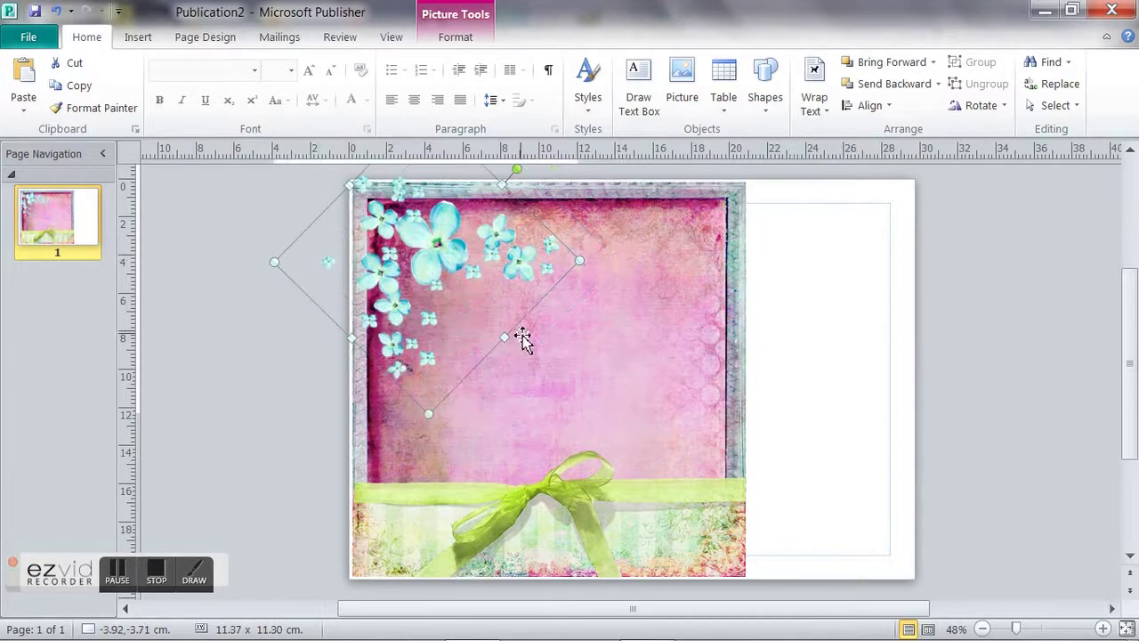
Step: Try cropping the flowers, then delete the blue flower picture from the page
{"action": "right_click", "coordinate": [466, 307]}
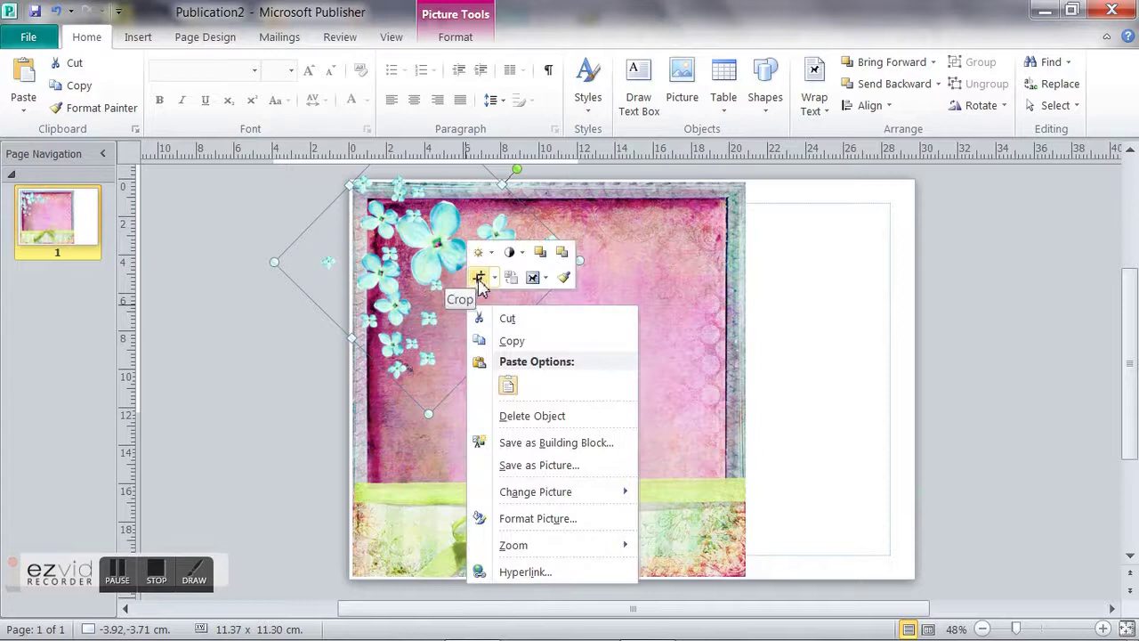
{"action": "left_click", "coordinate": [478, 278]}
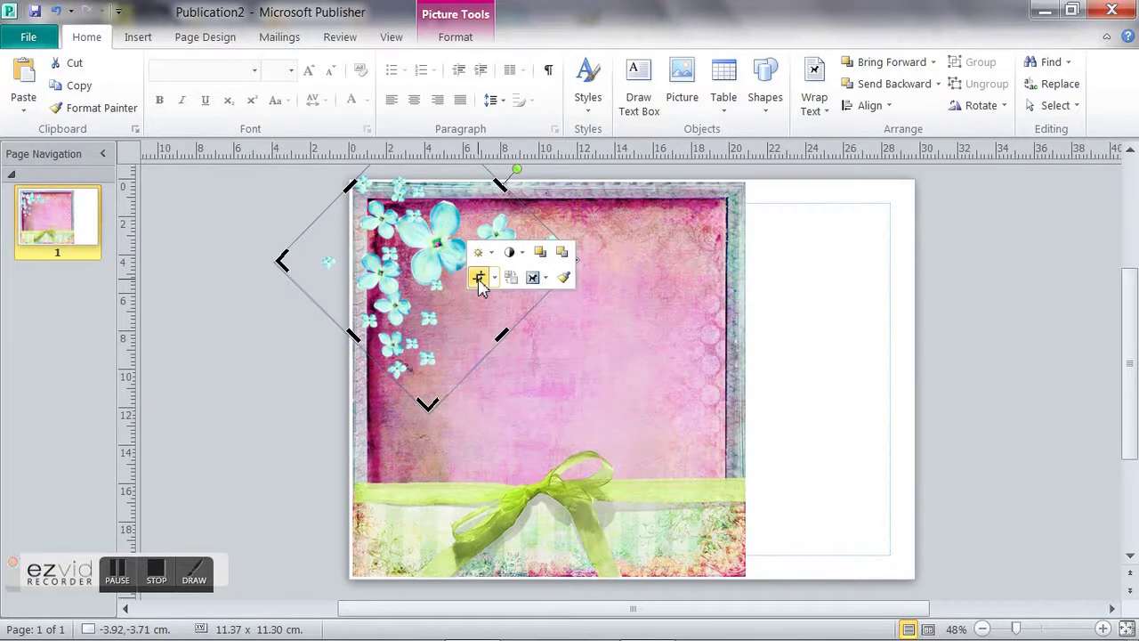
{"action": "left_click", "coordinate": [857, 365]}
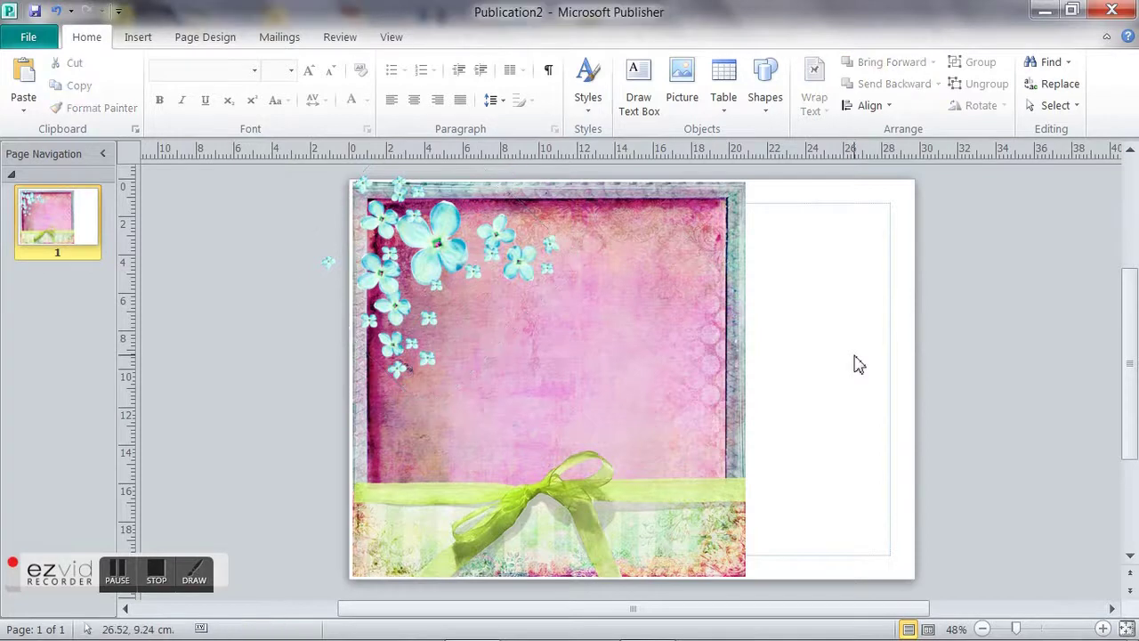
{"action": "right_click", "coordinate": [428, 263]}
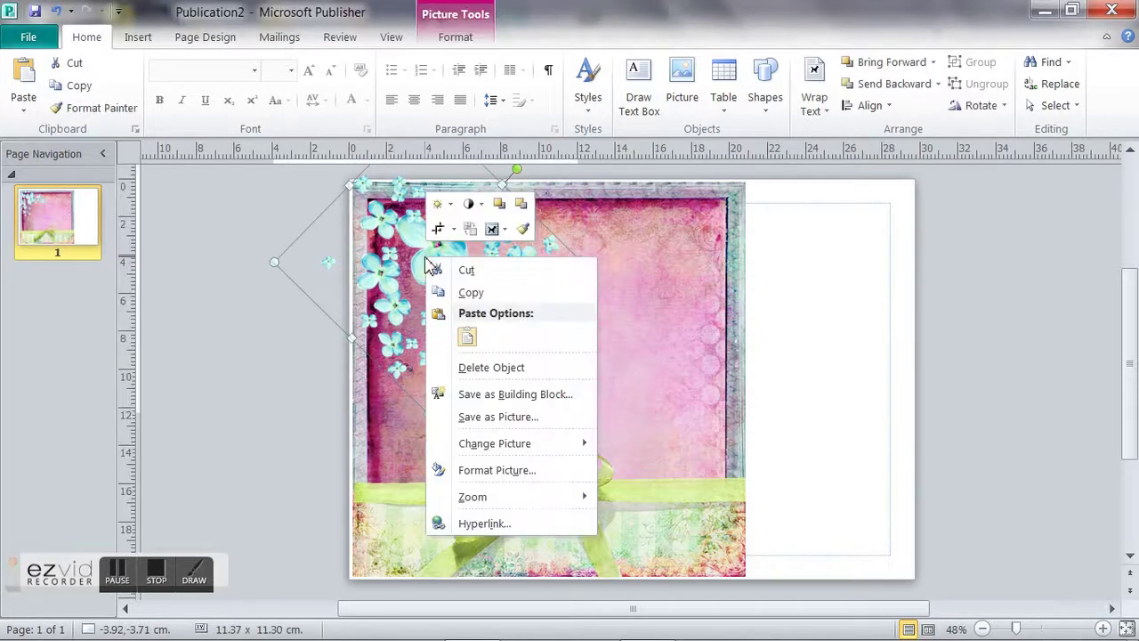
{"action": "left_click", "coordinate": [470, 368]}
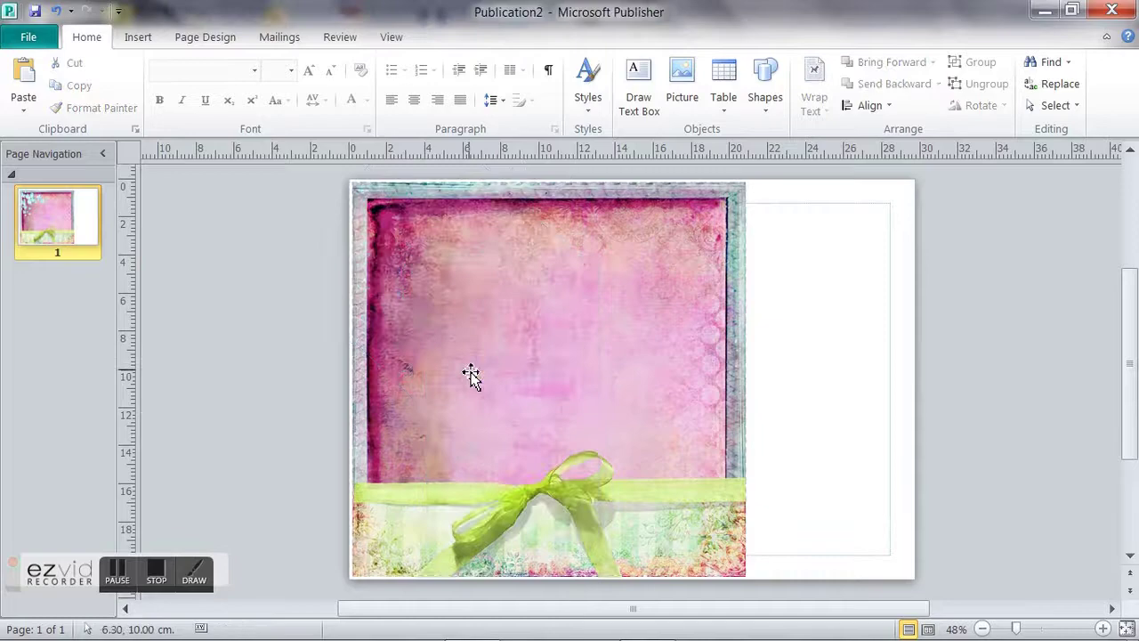
Step: Go back to 'Let them eat cake', open both LetThemEatCake_Clusters folders, and copy Cluster01
{"action": "mouse_move", "coordinate": [723, 637]}
{"action": "left_click", "coordinate": [652, 620]}
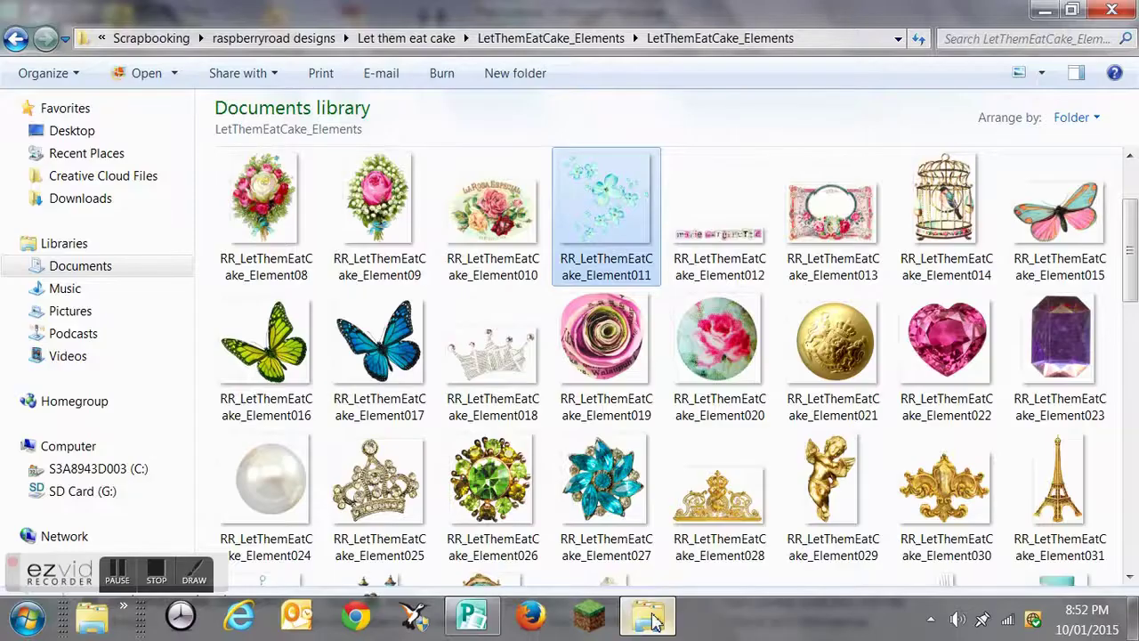
{"action": "left_click", "coordinate": [16, 39]}
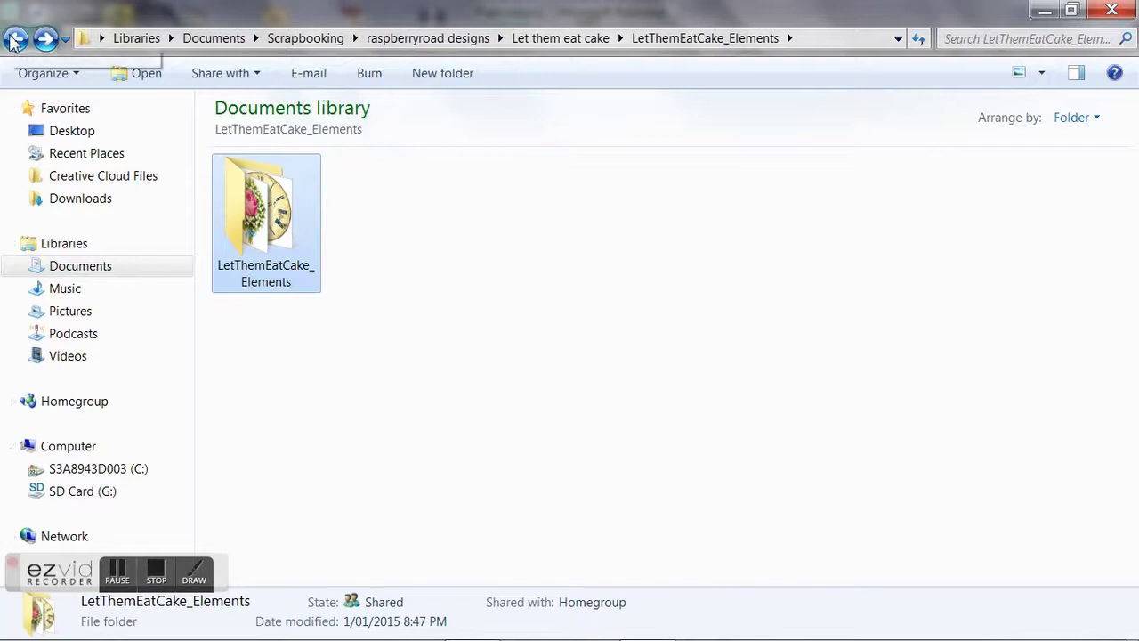
{"action": "left_click", "coordinate": [14, 40]}
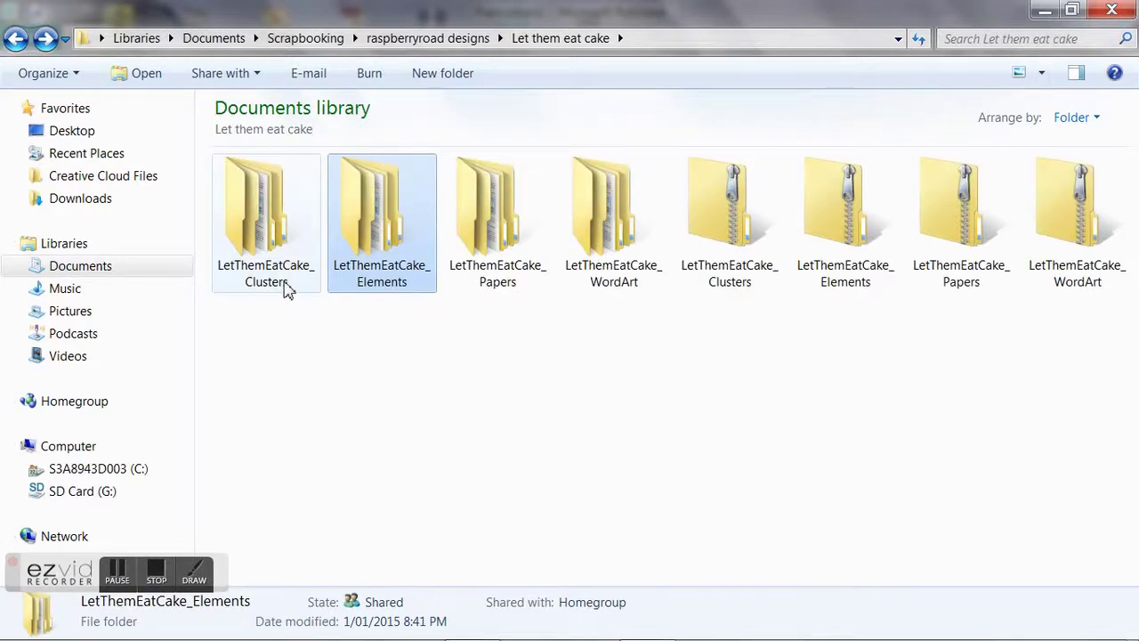
{"action": "double_click", "coordinate": [286, 290]}
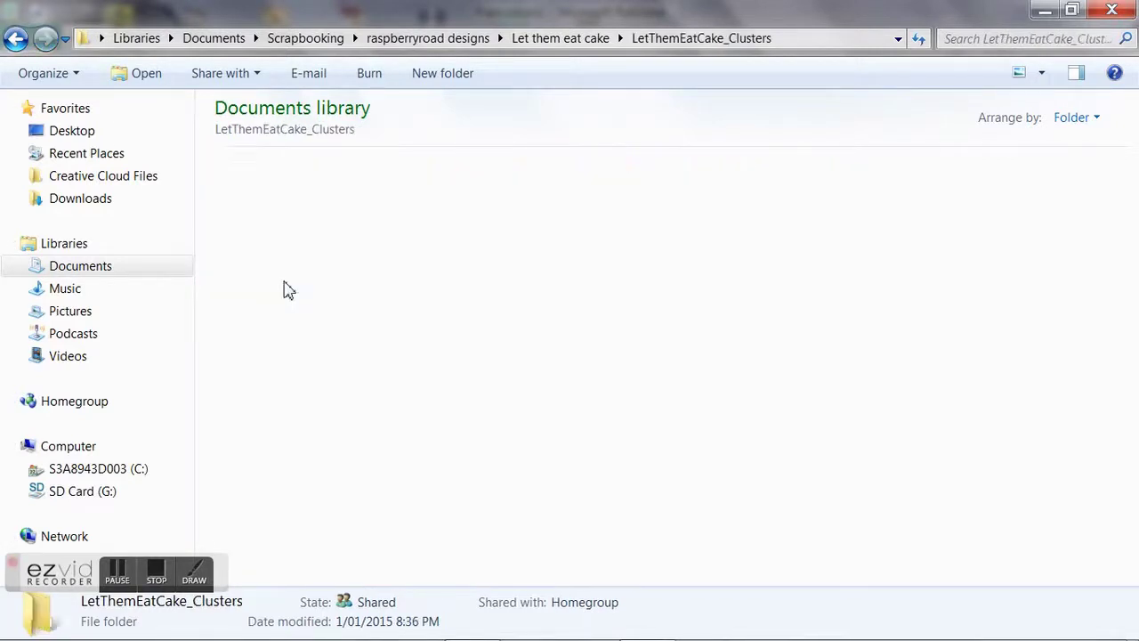
{"action": "double_click", "coordinate": [285, 287]}
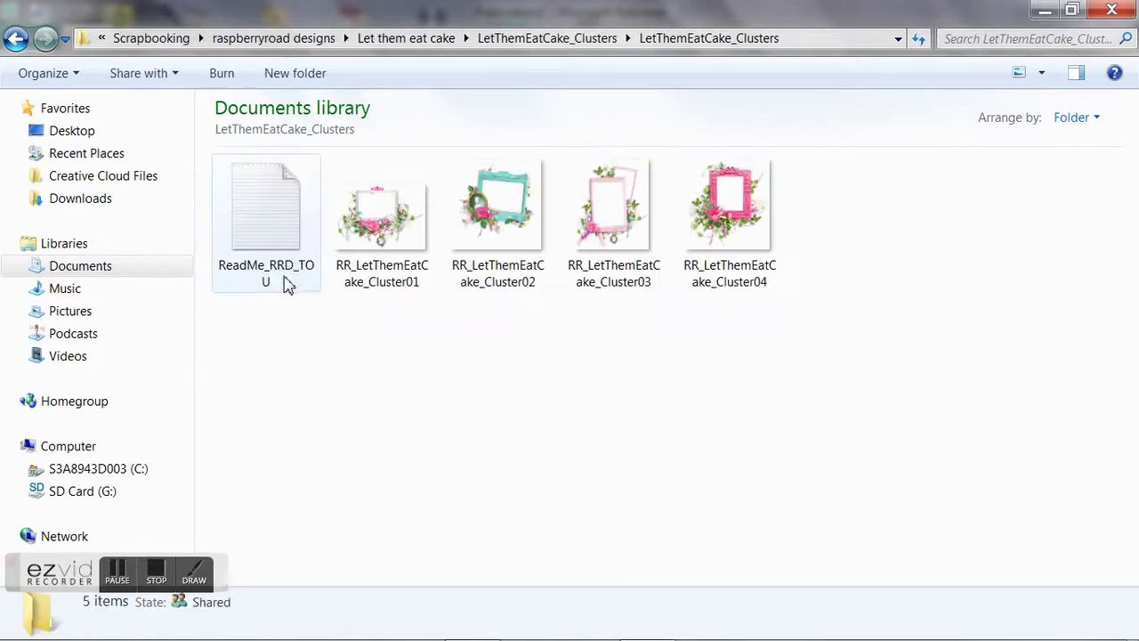
{"action": "left_click", "coordinate": [394, 238]}
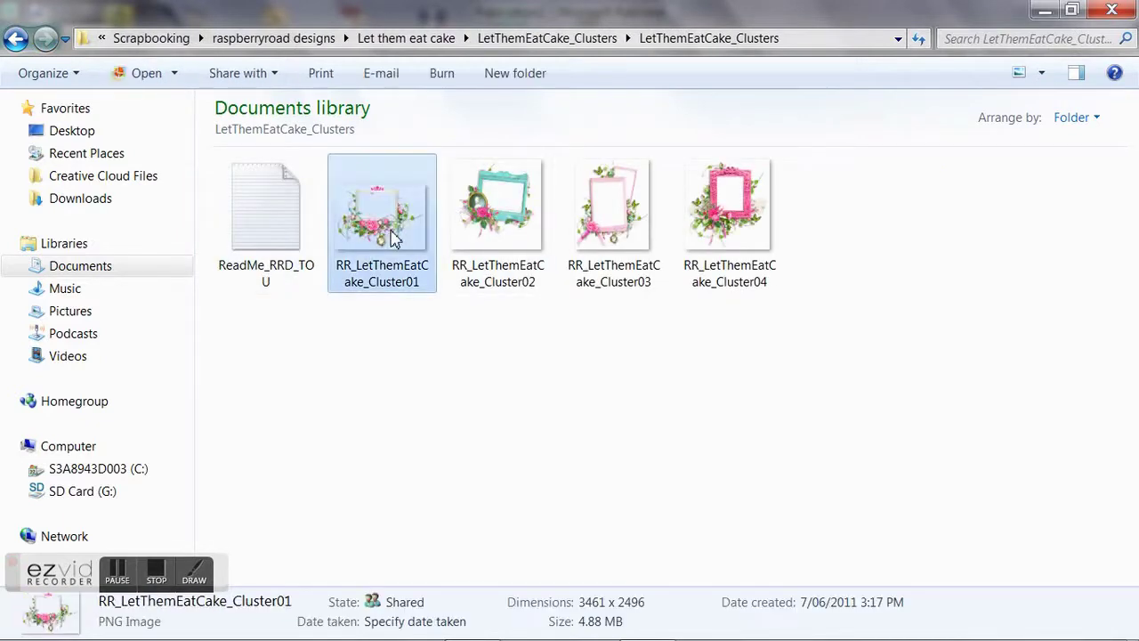
{"action": "right_click", "coordinate": [394, 239]}
{"action": "left_click", "coordinate": [222, 514]}
Step: Paste Cluster01 as a separate picture, undoing the first paste that replaced the background
{"action": "left_click", "coordinate": [476, 623]}
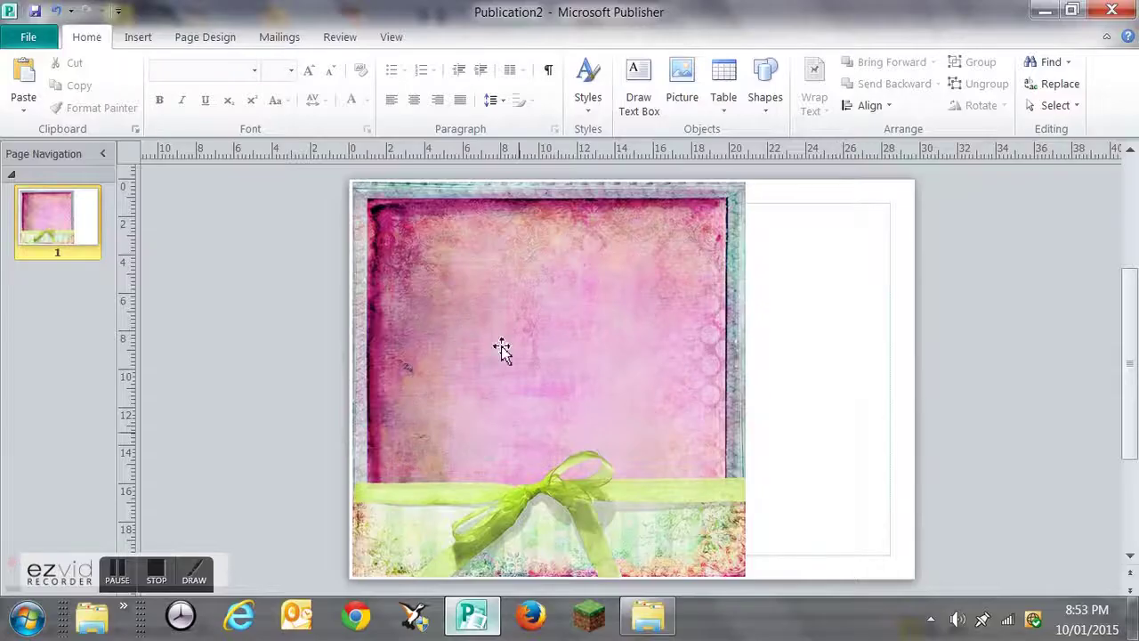
{"action": "left_click", "coordinate": [461, 267]}
{"action": "right_click", "coordinate": [461, 267]}
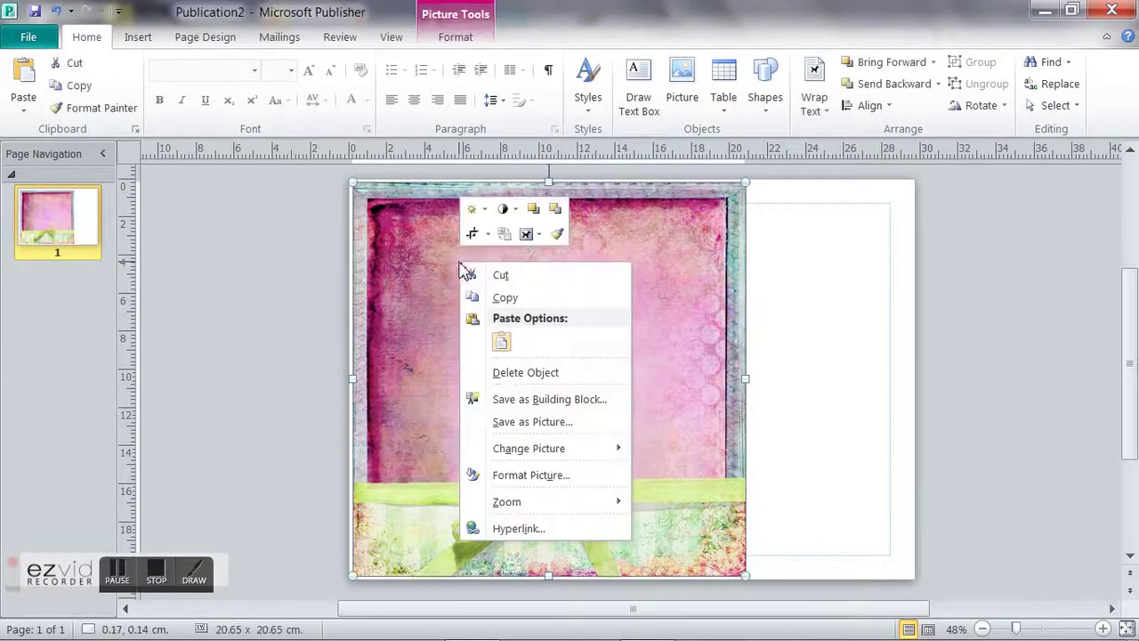
{"action": "left_click", "coordinate": [499, 340]}
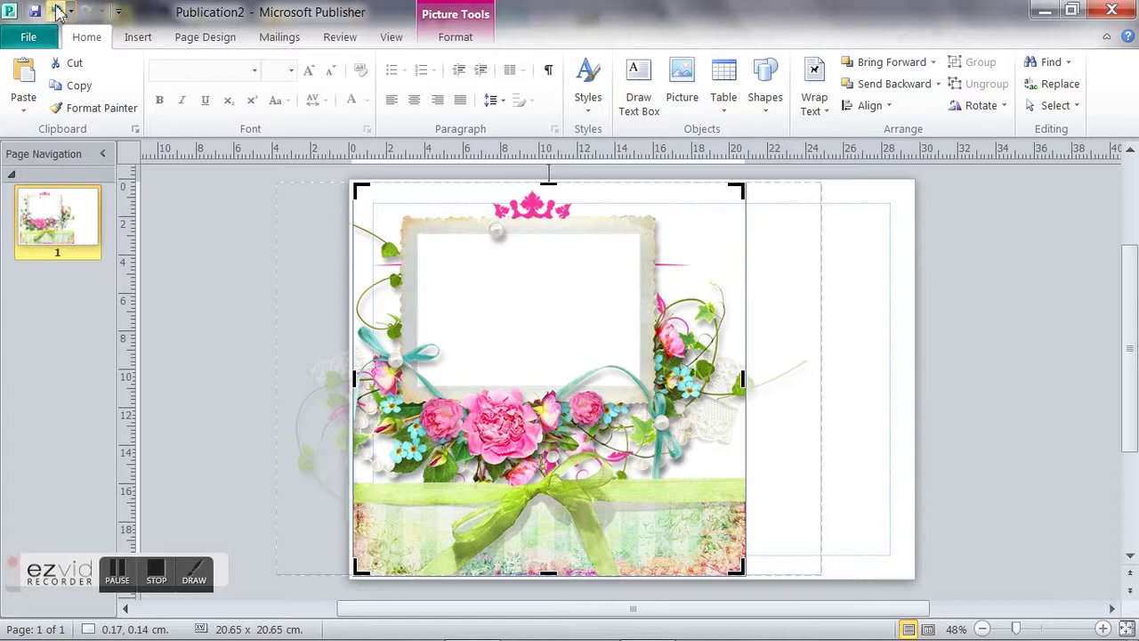
{"action": "left_click", "coordinate": [56, 10]}
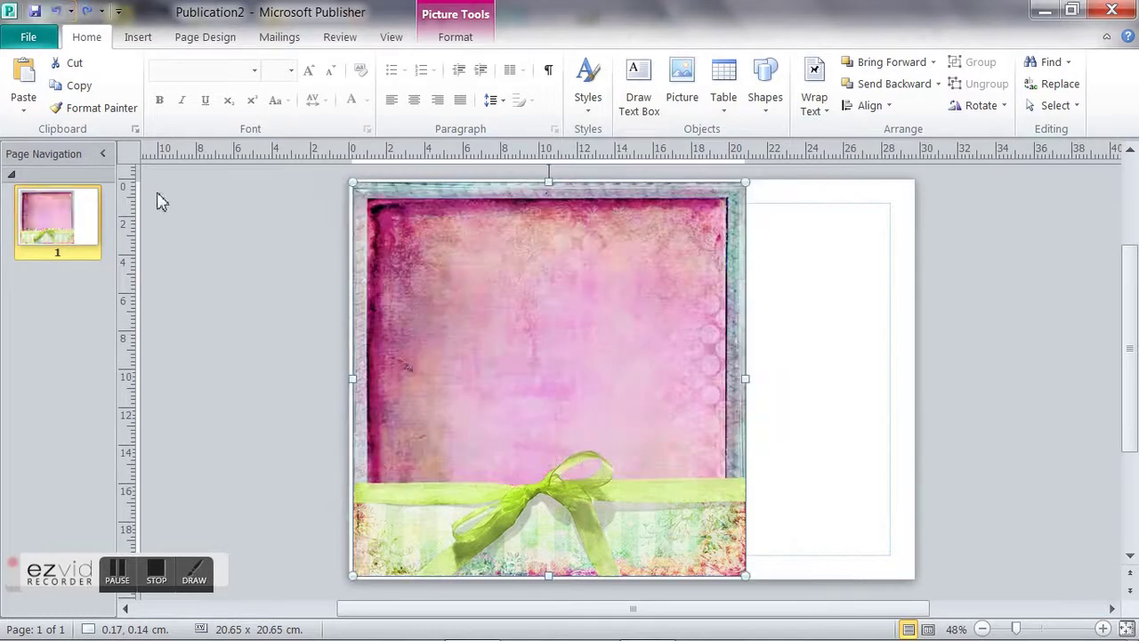
{"action": "left_click", "coordinate": [940, 388]}
{"action": "right_click", "coordinate": [870, 376]}
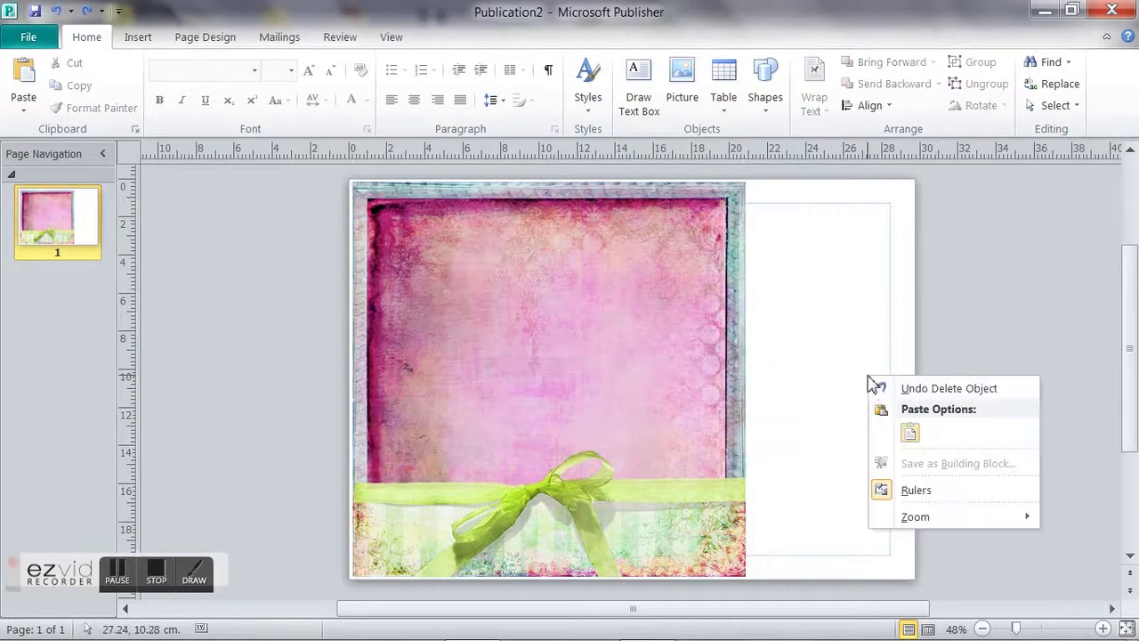
{"action": "left_click", "coordinate": [910, 437]}
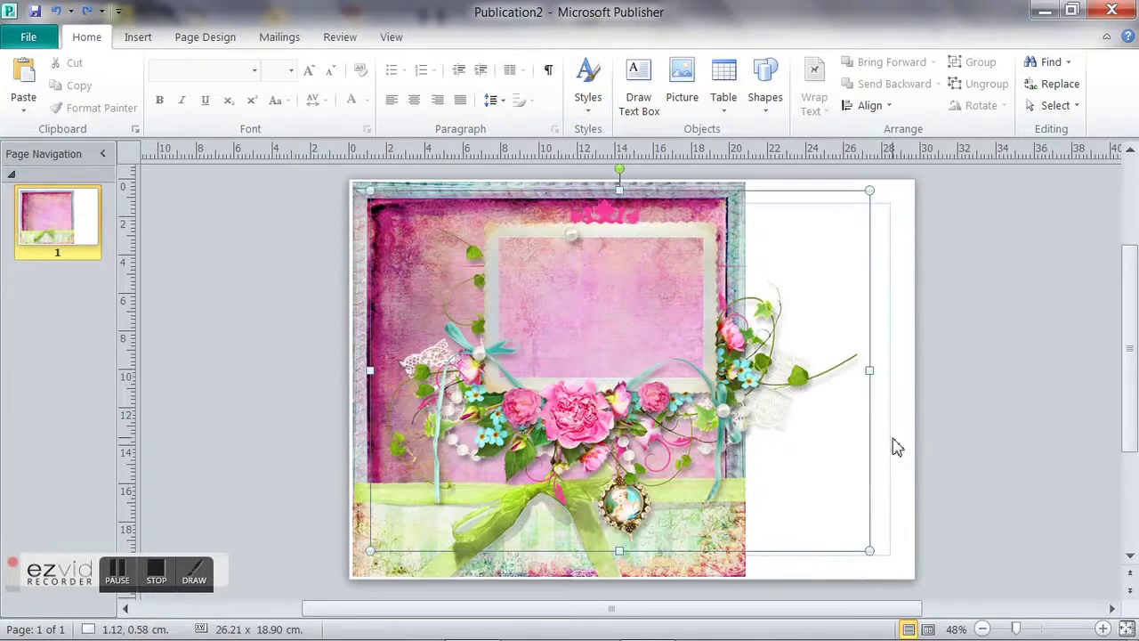
Step: Shrink the cluster to 15.85 x 11.43 cm and settle it upper-left, undoing a tilt
{"action": "left_click_drag", "start_coordinate": [584, 410], "coordinate": [540, 406]}
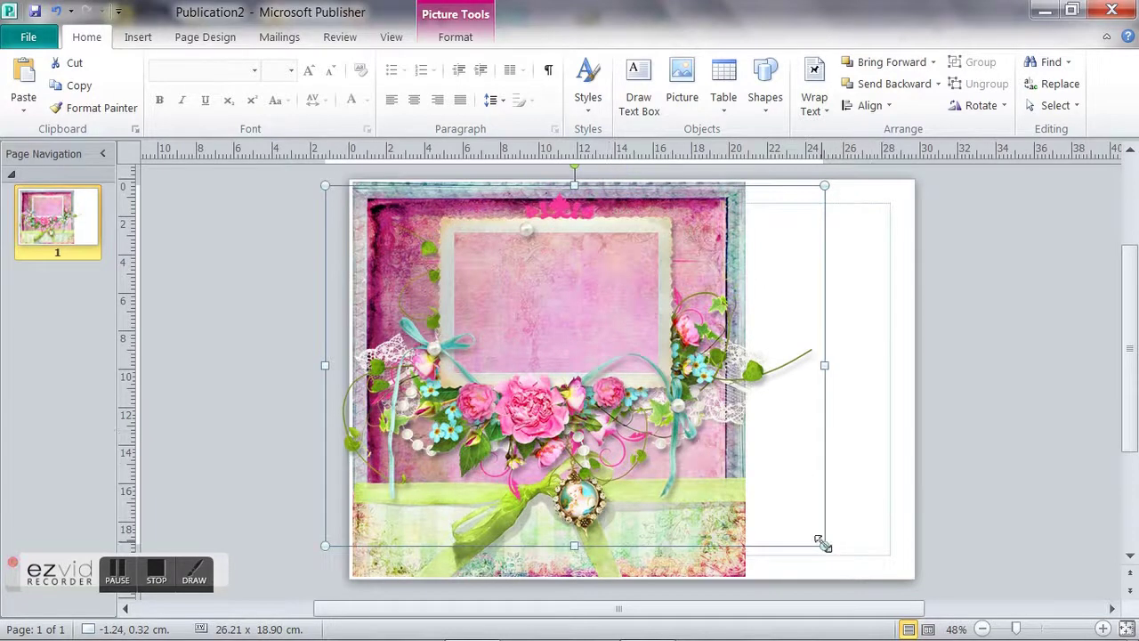
{"action": "left_click_drag", "start_coordinate": [824, 545], "coordinate": [628, 403]}
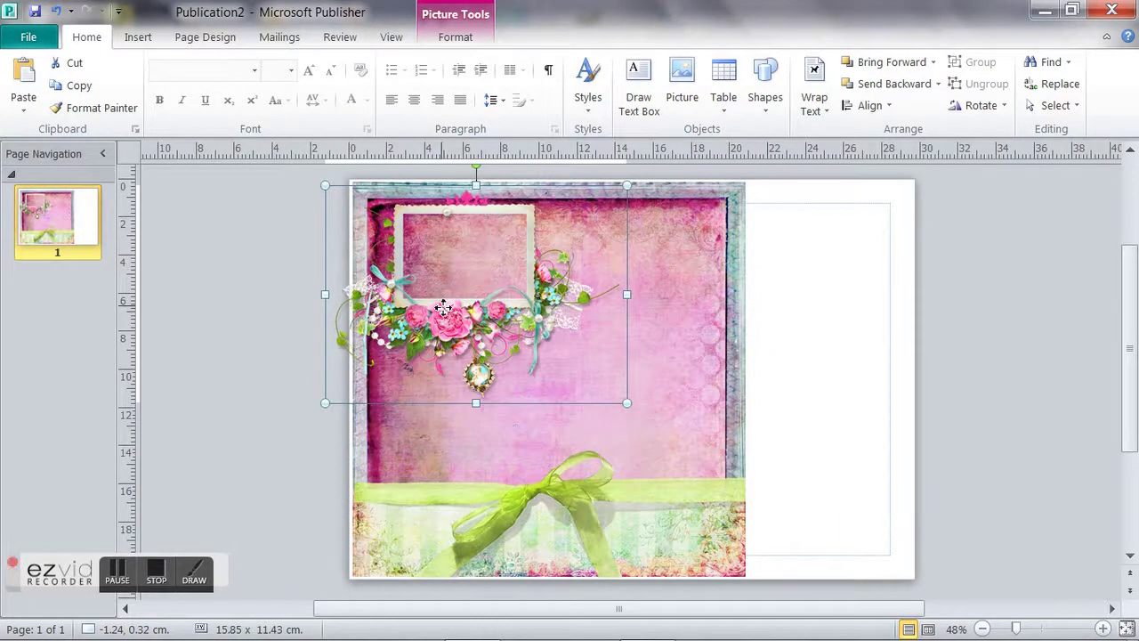
{"action": "left_click_drag", "start_coordinate": [444, 307], "coordinate": [447, 316]}
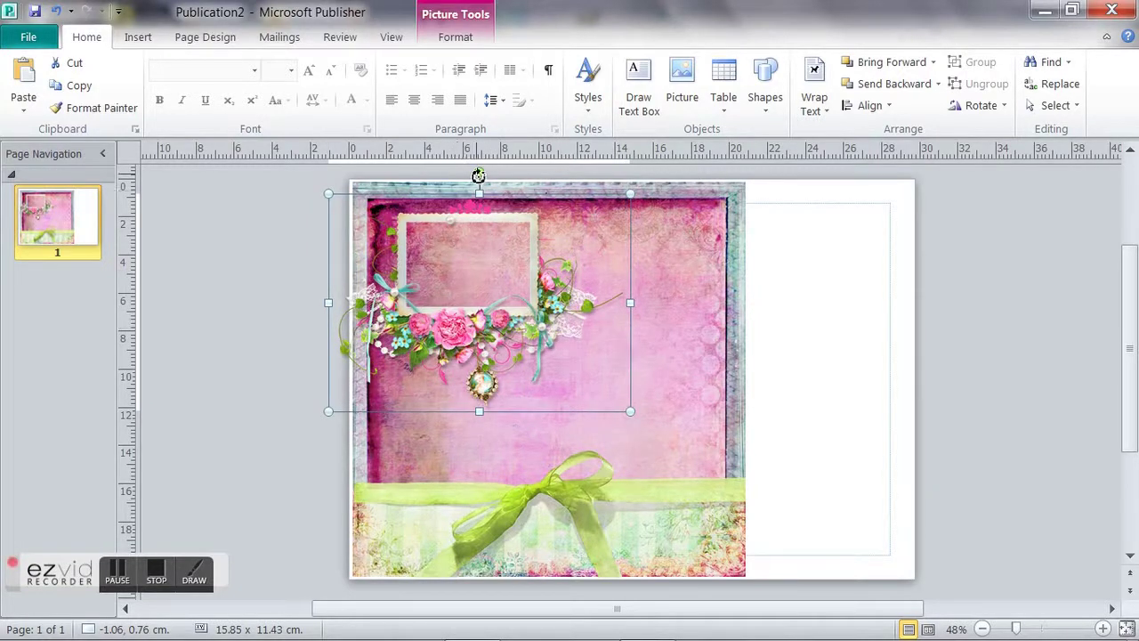
{"action": "left_click_drag", "start_coordinate": [484, 176], "coordinate": [444, 194]}
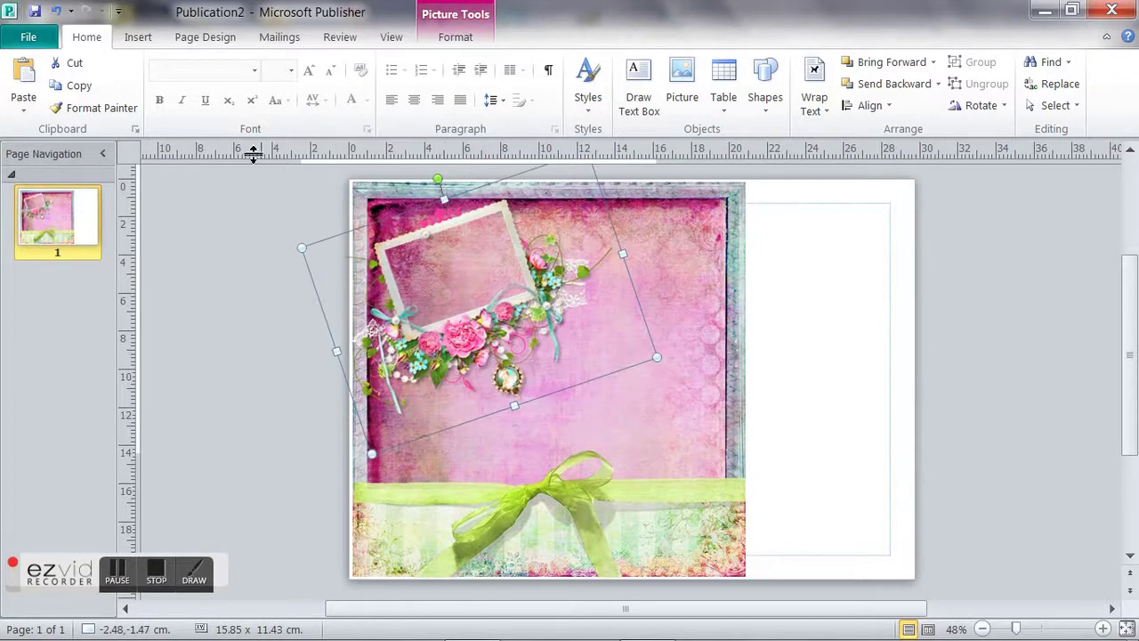
{"action": "left_click", "coordinate": [55, 10]}
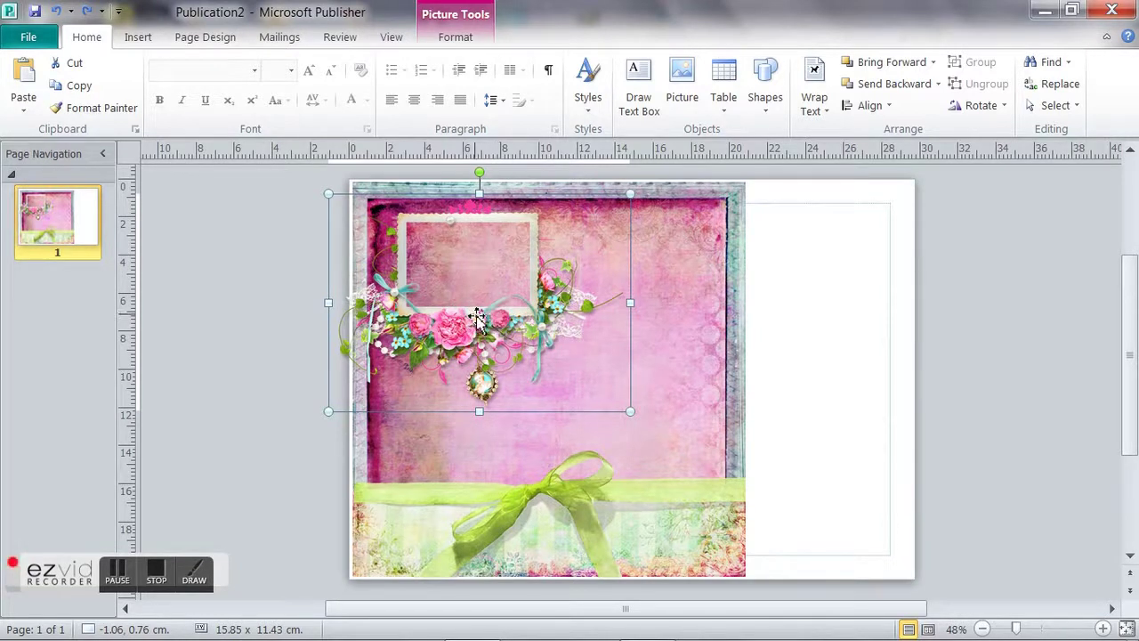
{"action": "left_click_drag", "start_coordinate": [478, 318], "coordinate": [462, 313]}
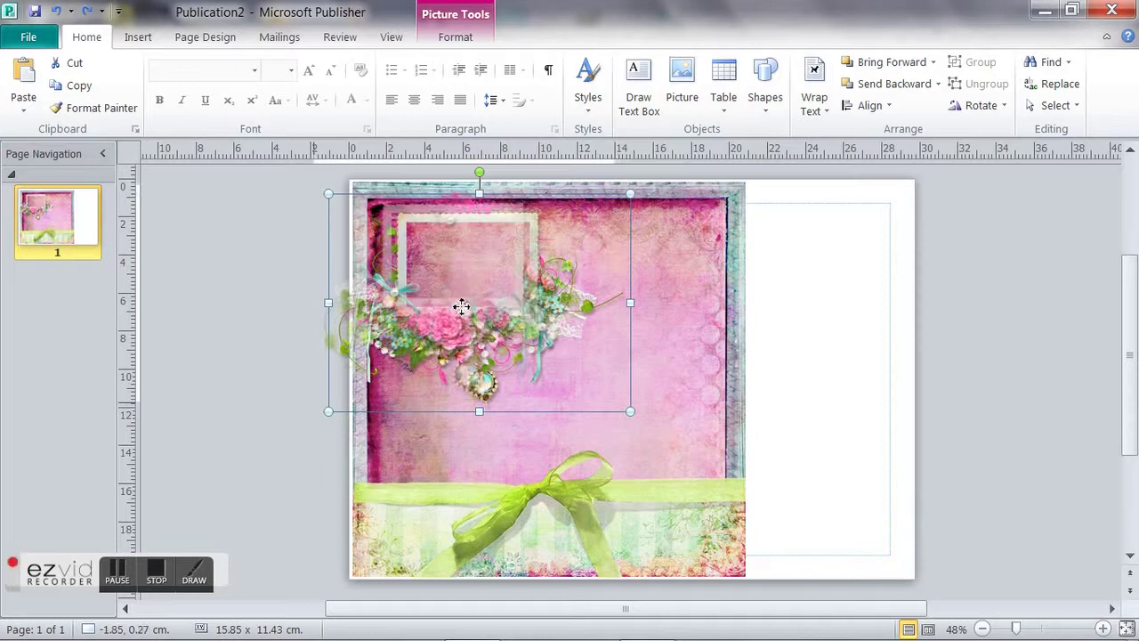
{"action": "left_click_drag", "start_coordinate": [462, 307], "coordinate": [463, 314]}
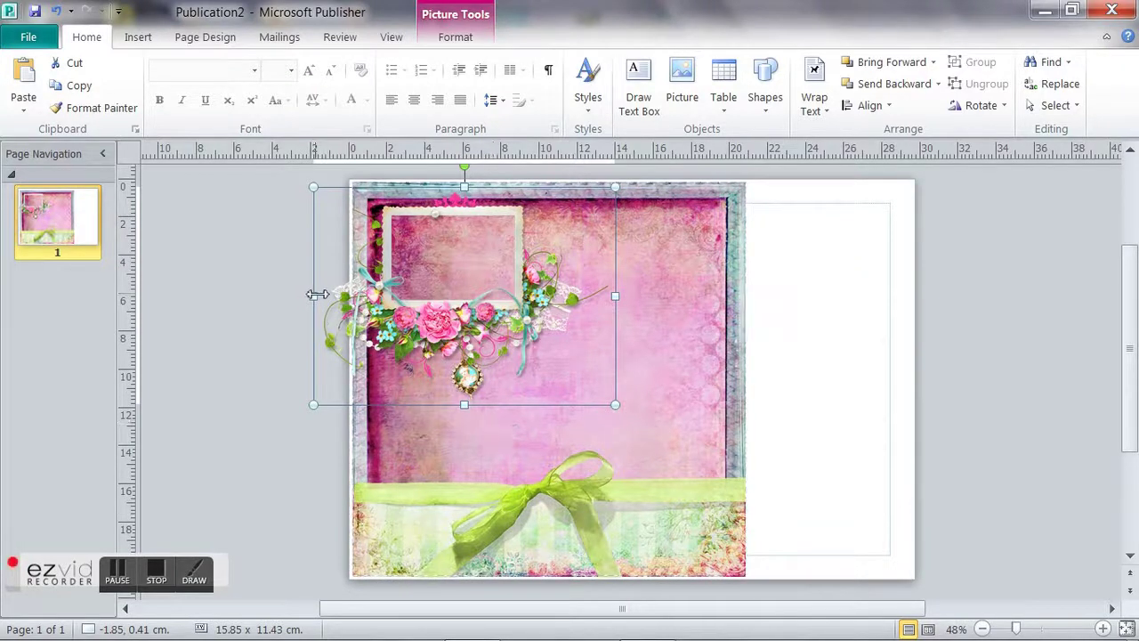
Step: Shrink the cluster slightly and crop its left side flush with the page, to 12.00 x 10.20 cm
{"action": "right_click", "coordinate": [495, 333]}
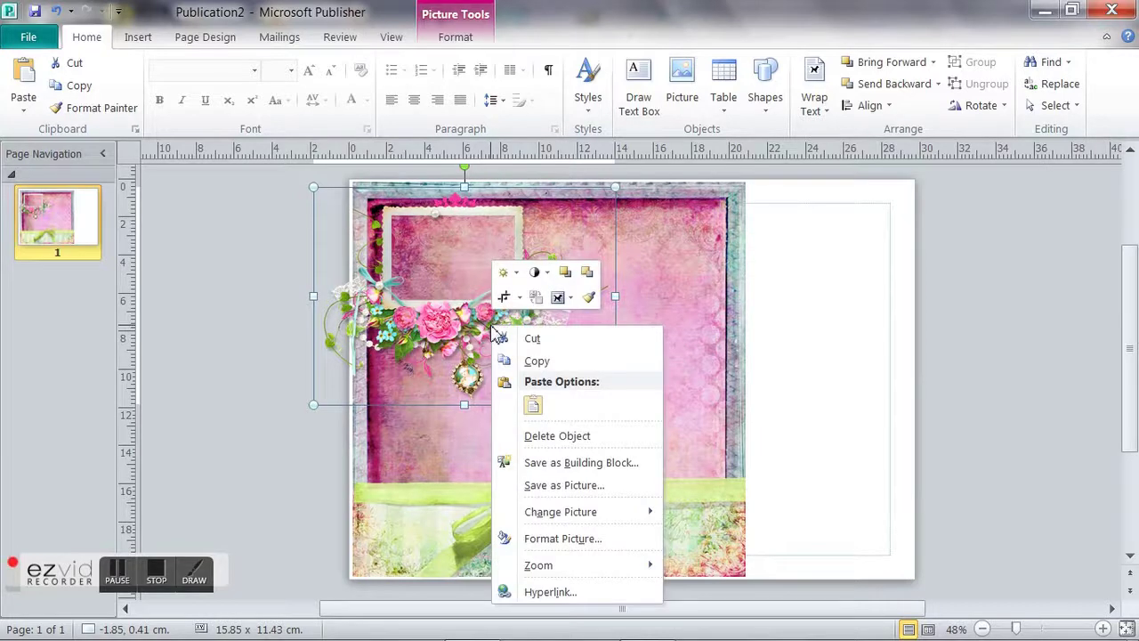
{"action": "left_click", "coordinate": [251, 298]}
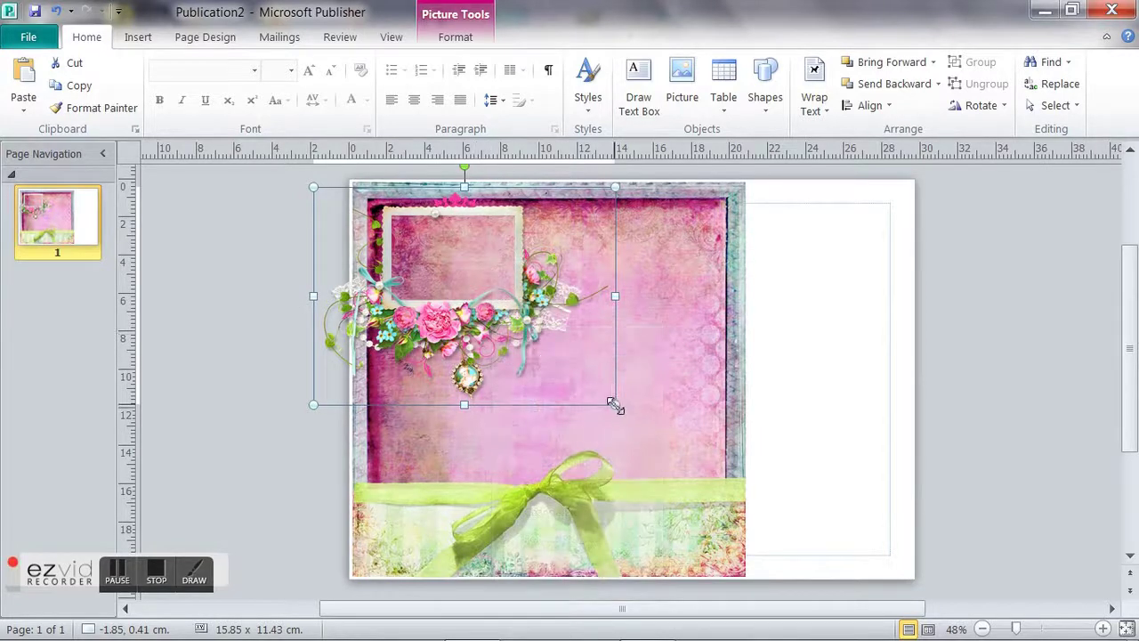
{"action": "left_click_drag", "start_coordinate": [617, 406], "coordinate": [567, 388]}
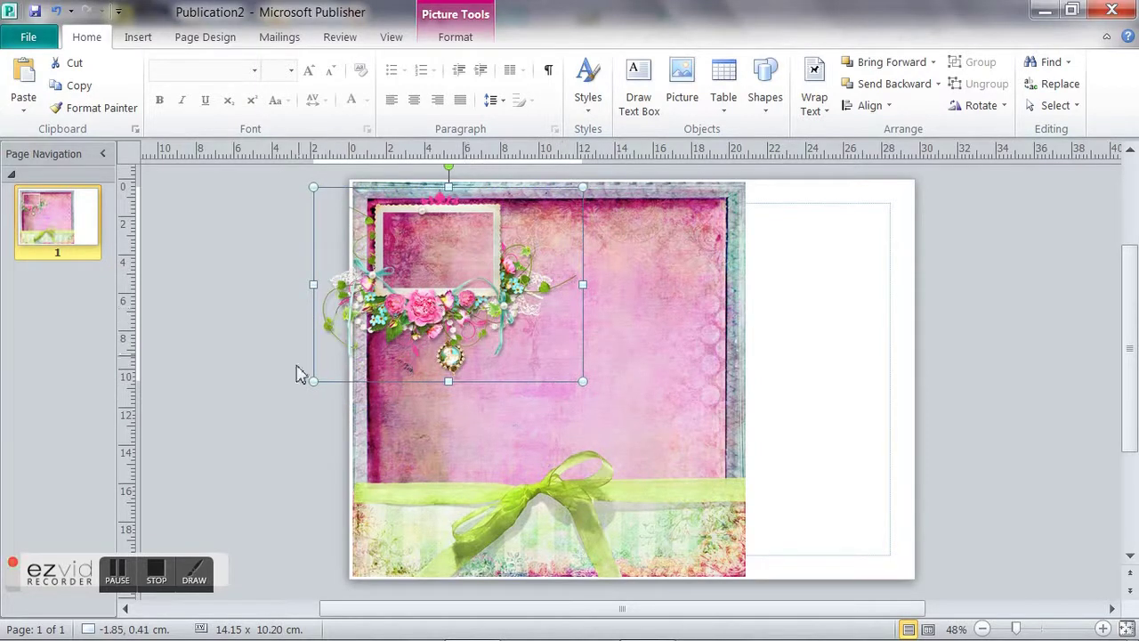
{"action": "right_click", "coordinate": [385, 328]}
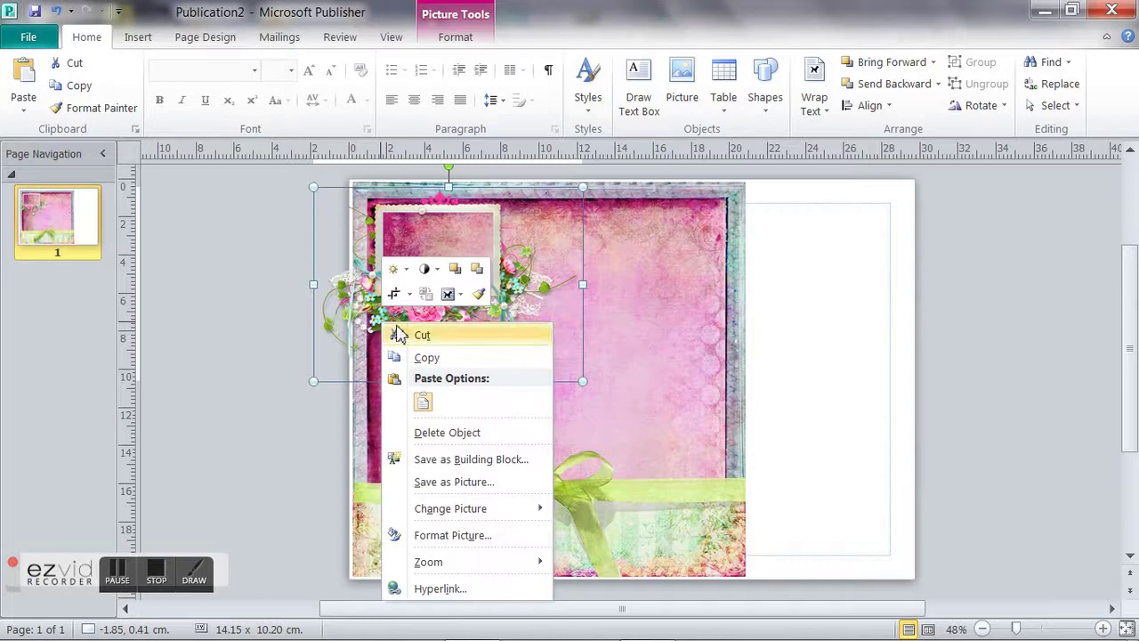
{"action": "key", "text": "Escape"}
{"action": "left_click", "coordinate": [394, 293]}
{"action": "left_click_drag", "start_coordinate": [313, 285], "coordinate": [355, 295]}
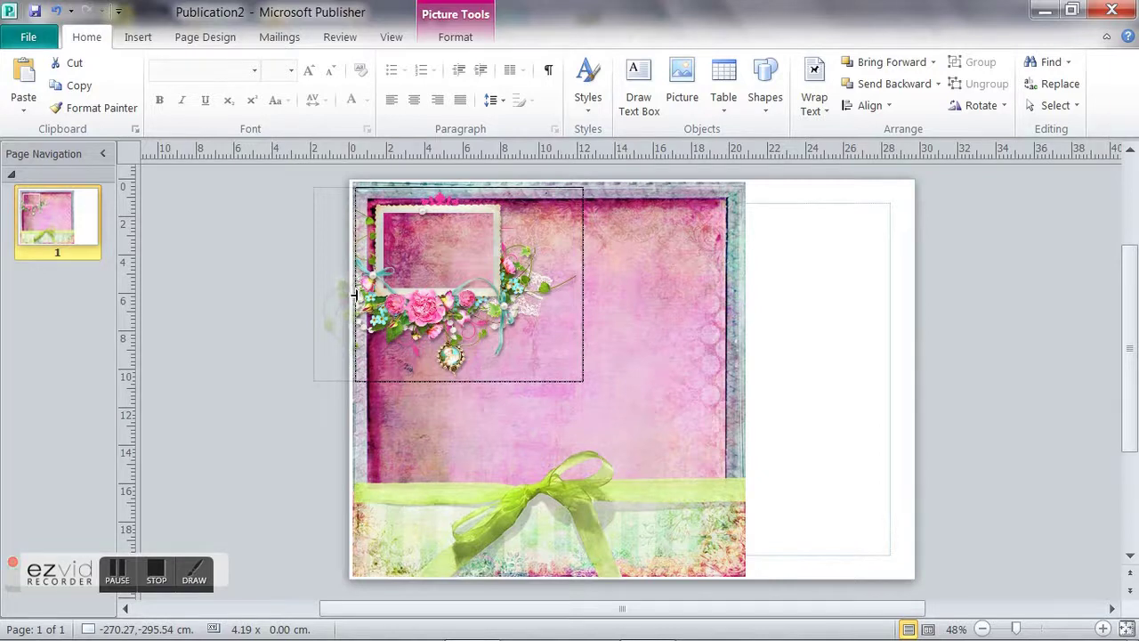
{"action": "left_click_drag", "start_coordinate": [355, 295], "coordinate": [356, 294]}
{"action": "left_click", "coordinate": [212, 296]}
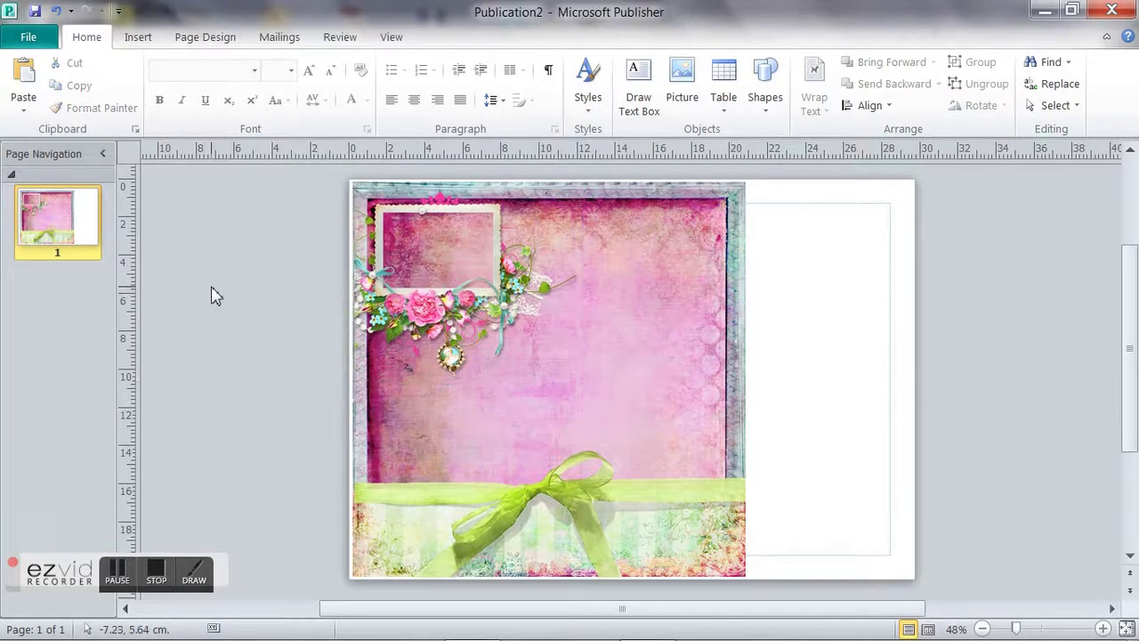
{"action": "mouse_move", "coordinate": [87, 639]}
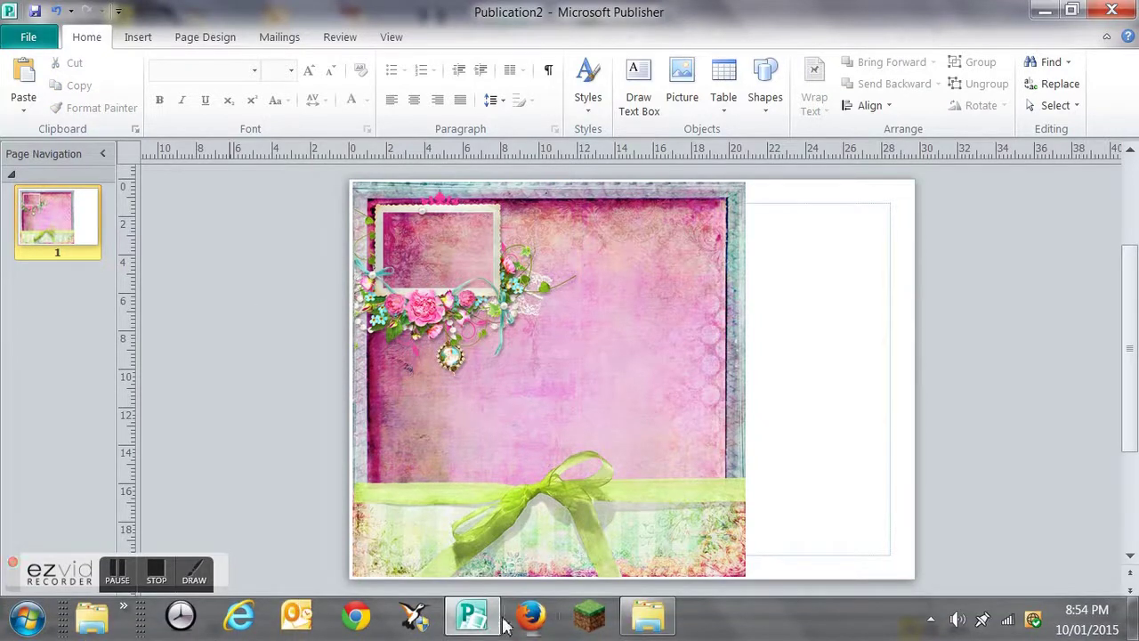
Step: Go back to 'Let them eat cake', open both LetThemEatCake_WordArt folders, and copy RR_LetThemEatCake_WordArt016
{"action": "left_click", "coordinate": [648, 616]}
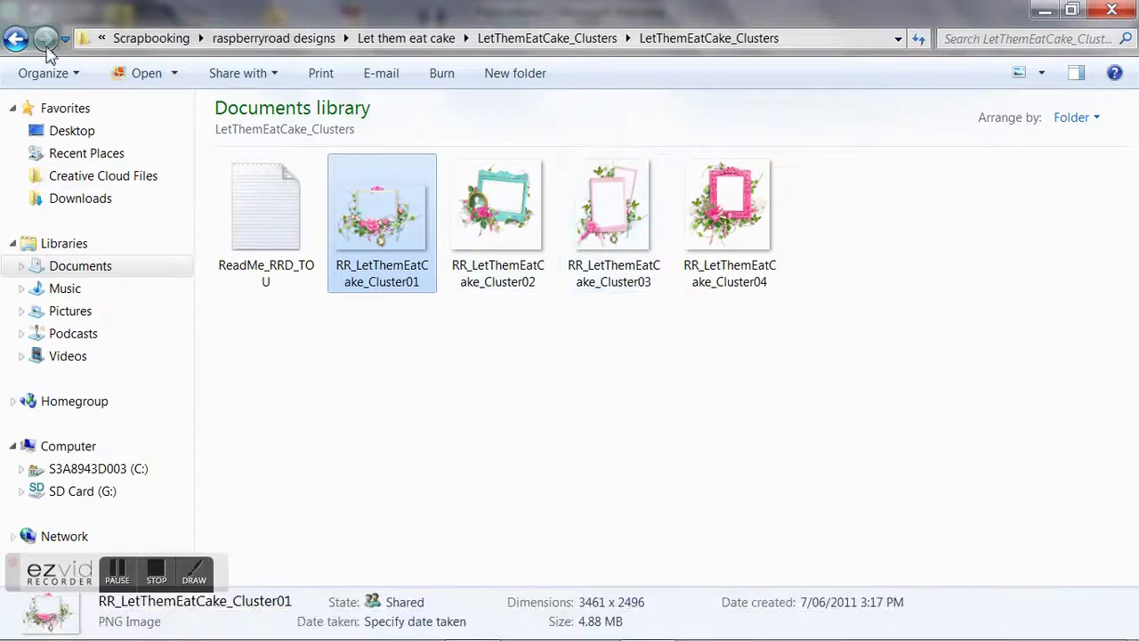
{"action": "left_click", "coordinate": [16, 38]}
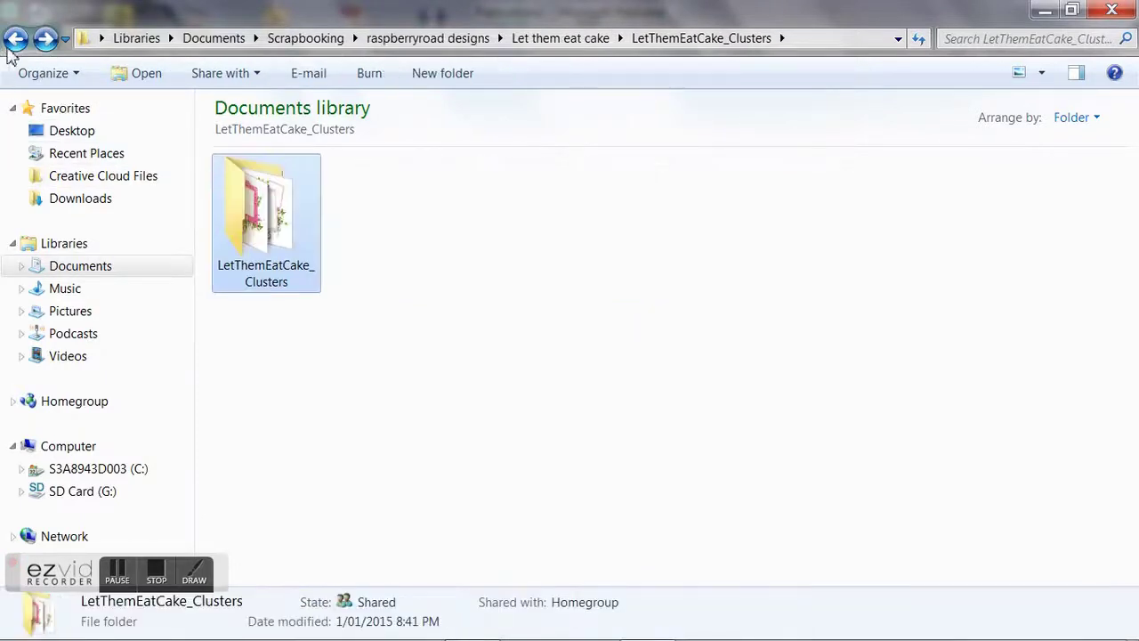
{"action": "left_click", "coordinate": [15, 38]}
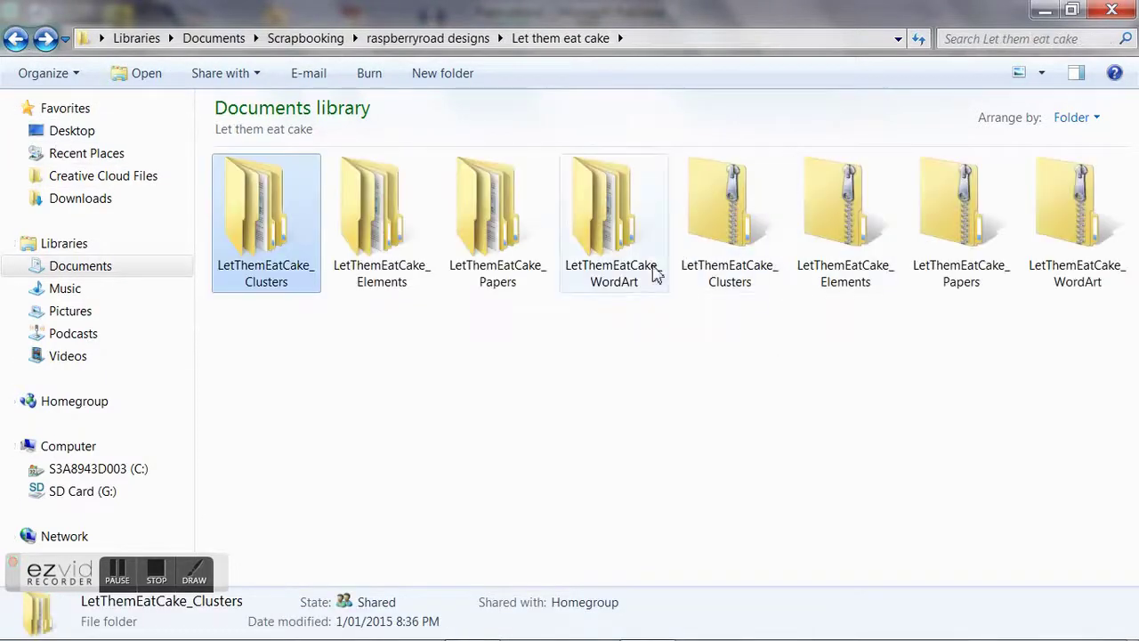
{"action": "double_click", "coordinate": [614, 280]}
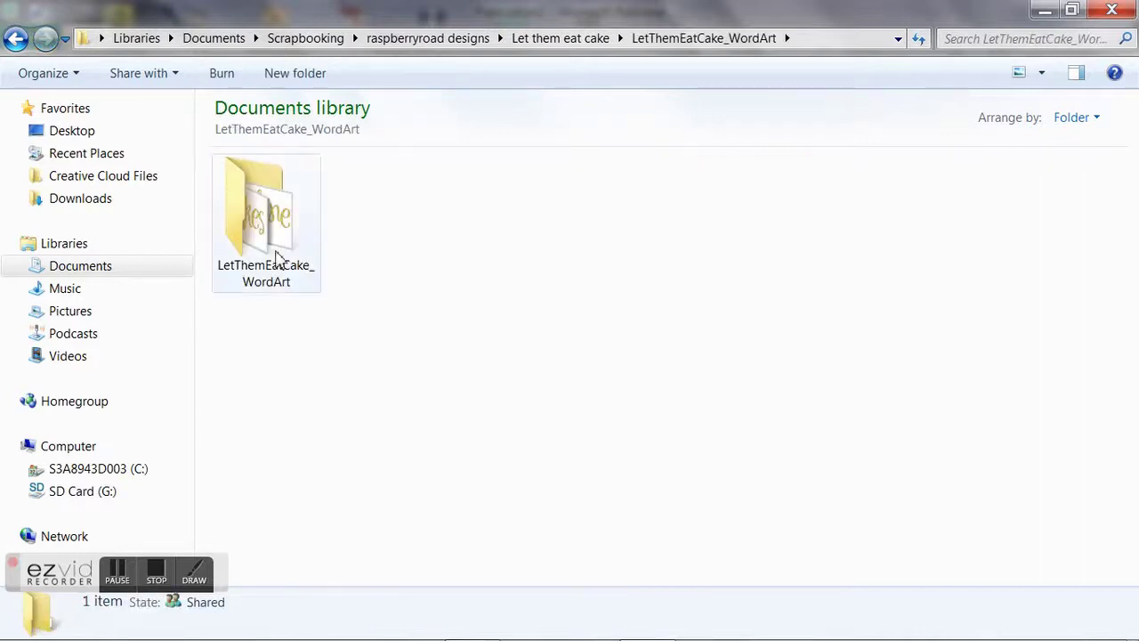
{"action": "left_click", "coordinate": [273, 258]}
{"action": "double_click", "coordinate": [272, 258]}
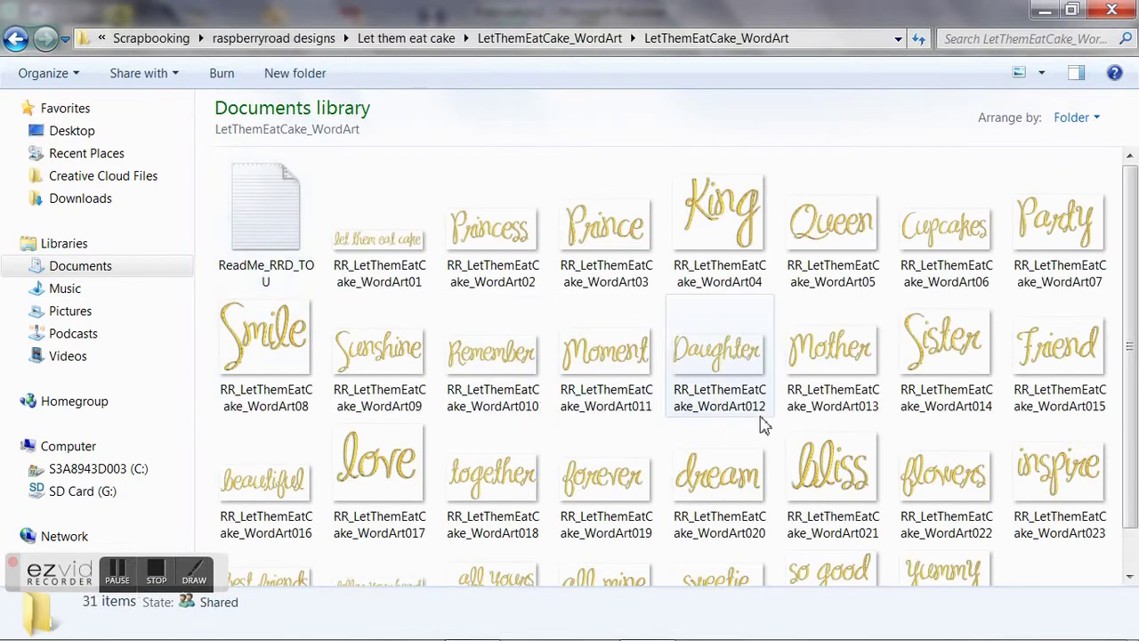
{"action": "scroll", "coordinate": [762, 426], "scroll_direction": "down", "scroll_amount": 1}
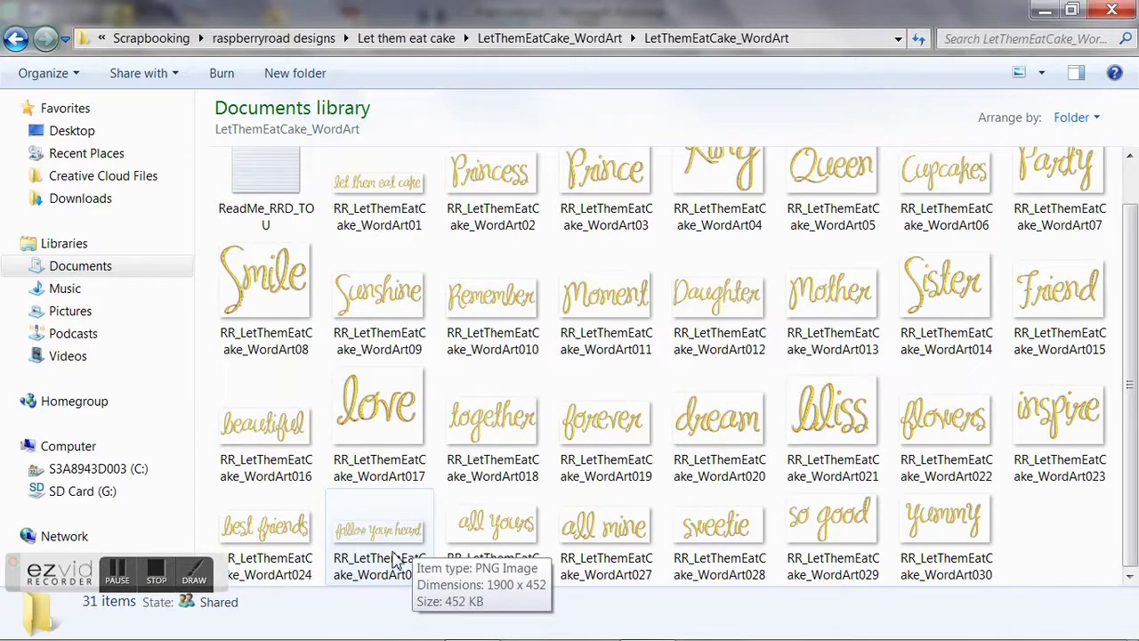
{"action": "left_click", "coordinate": [261, 461]}
{"action": "right_click", "coordinate": [261, 429]}
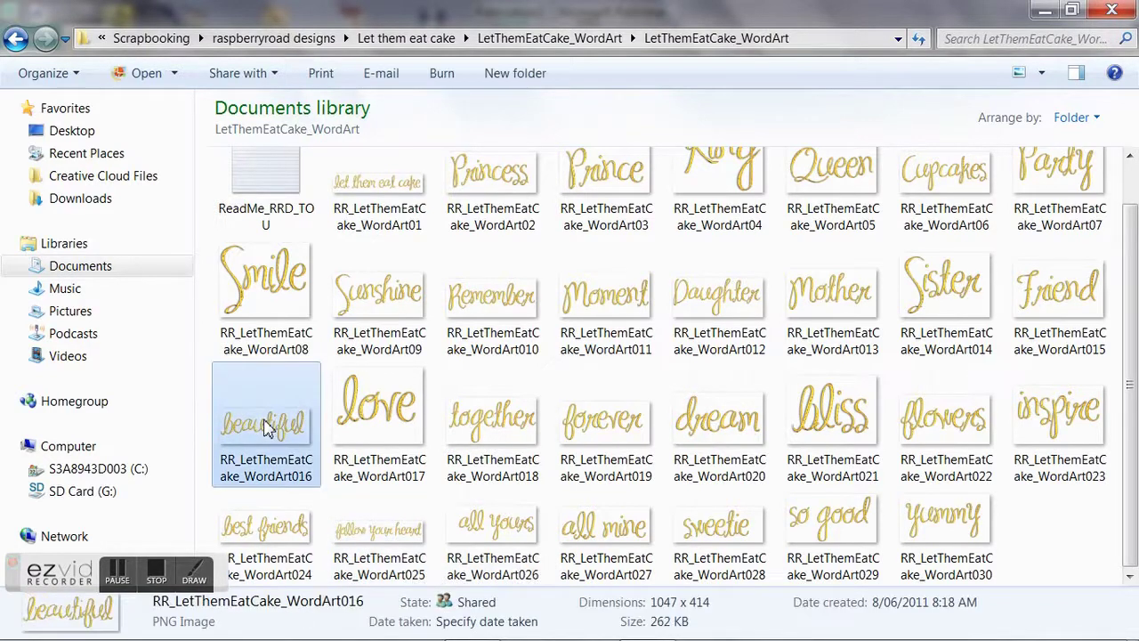
{"action": "left_click", "coordinate": [201, 511]}
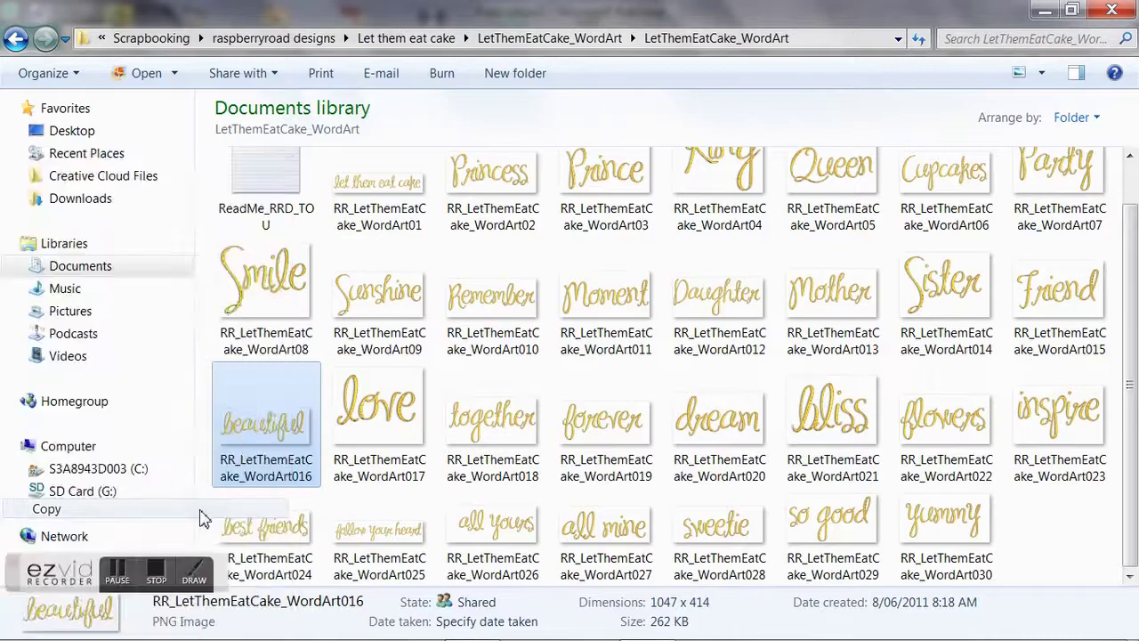
Step: Paste the 'beautiful' word art into the upper-left frame, shrink it to 5.40 x 2.14 cm, keep it in front
{"action": "left_click", "coordinate": [472, 617]}
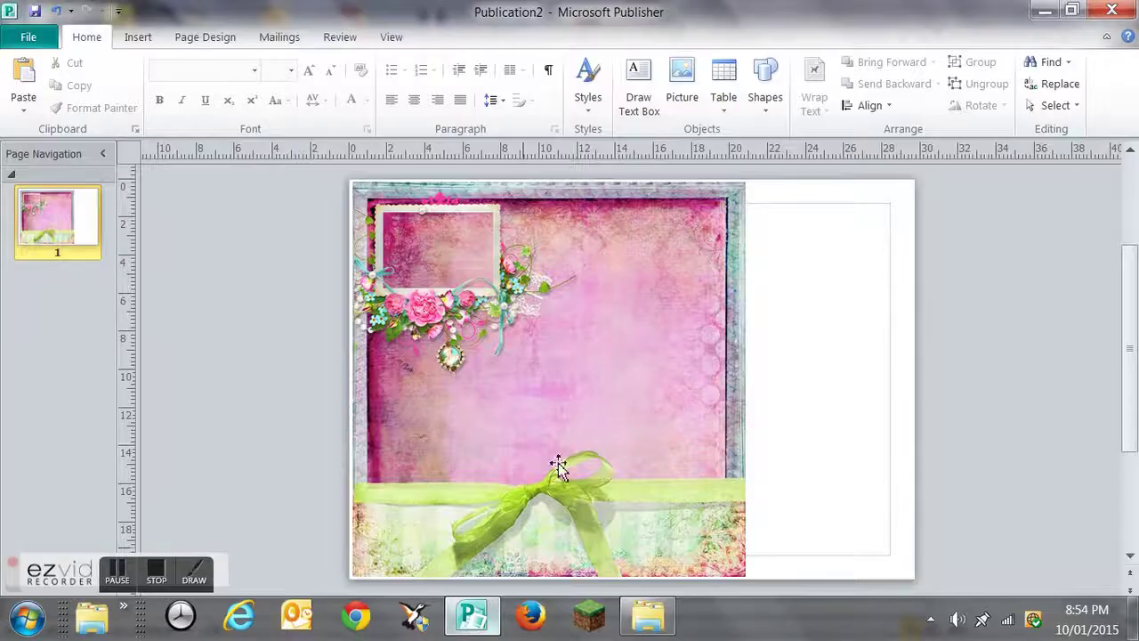
{"action": "right_click", "coordinate": [842, 494]}
{"action": "left_click", "coordinate": [897, 393]}
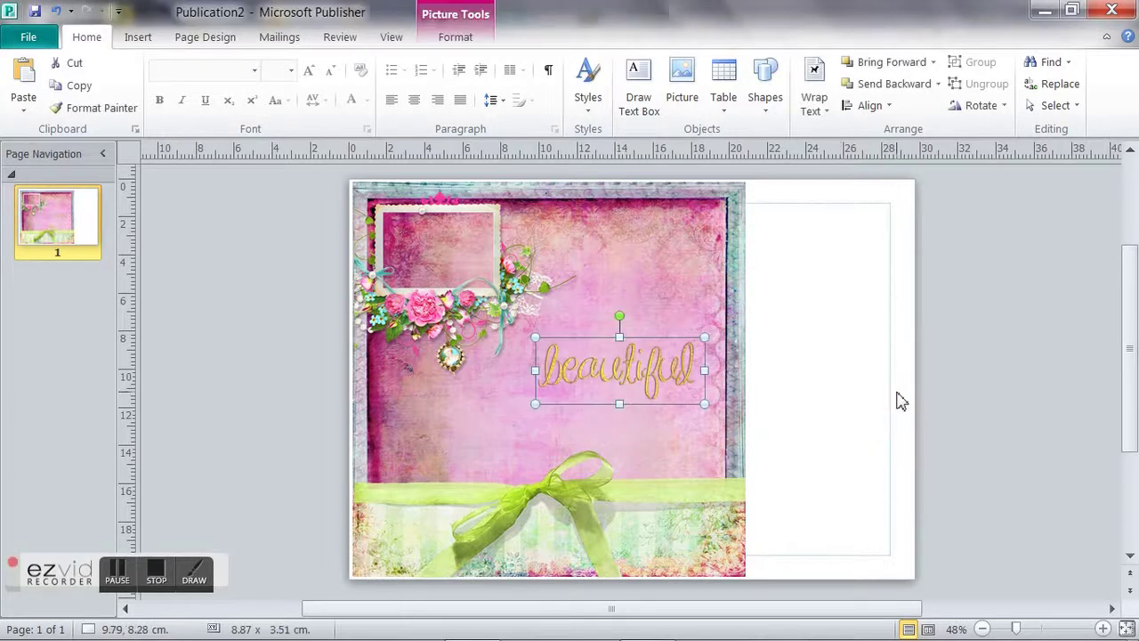
{"action": "left_click_drag", "start_coordinate": [614, 363], "coordinate": [433, 249]}
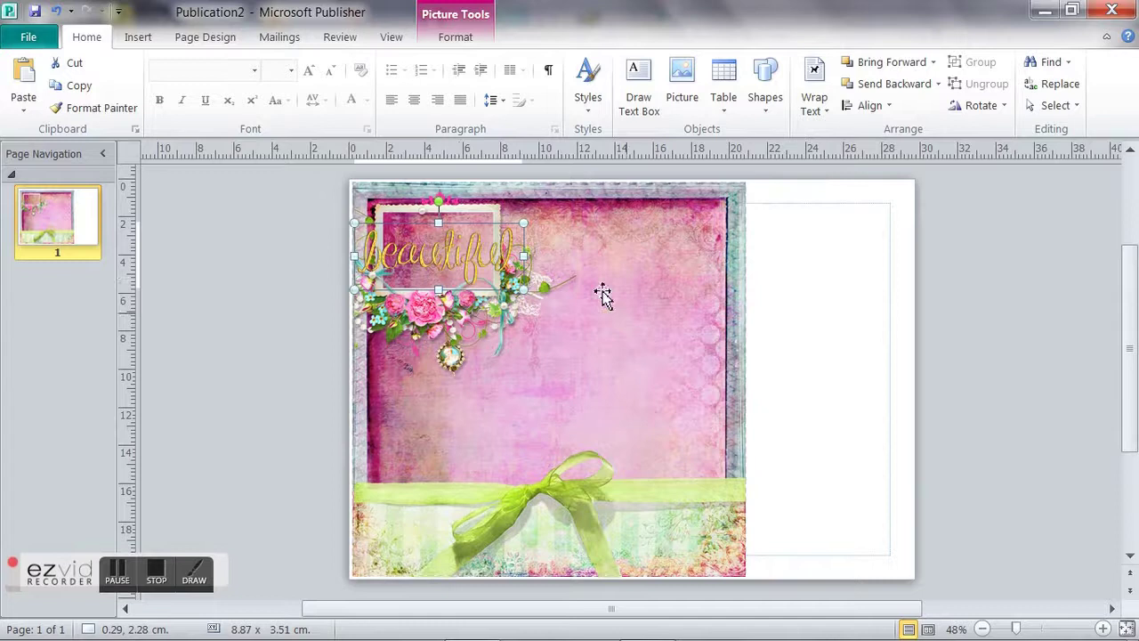
{"action": "left_click_drag", "start_coordinate": [526, 288], "coordinate": [483, 273]}
{"action": "left_click_drag", "start_coordinate": [410, 247], "coordinate": [426, 246]}
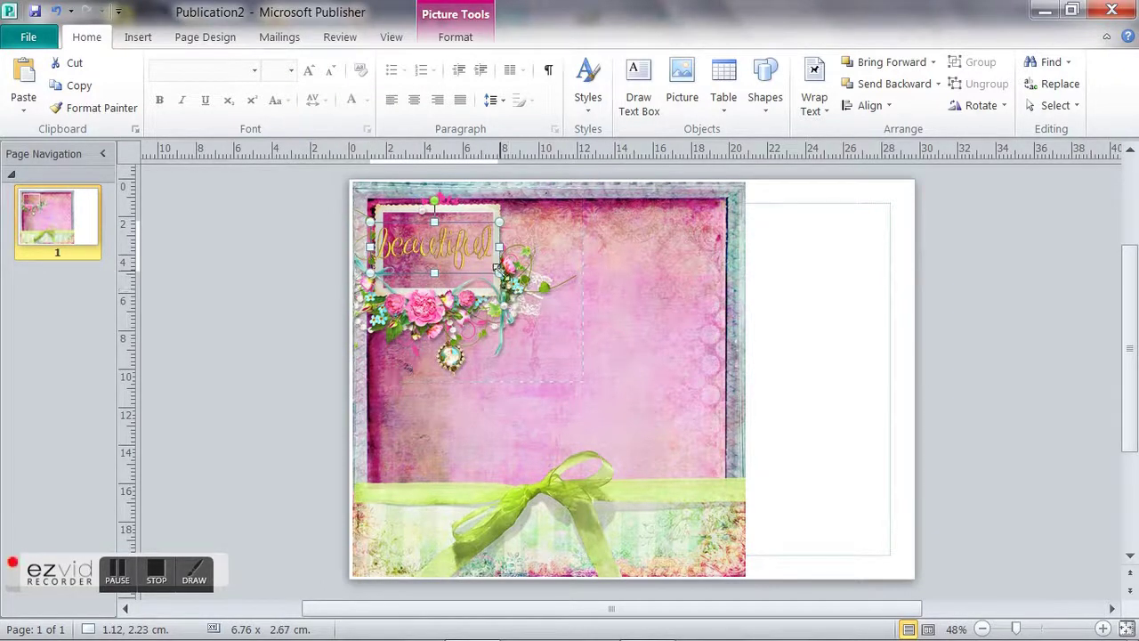
{"action": "left_click_drag", "start_coordinate": [498, 271], "coordinate": [445, 248]}
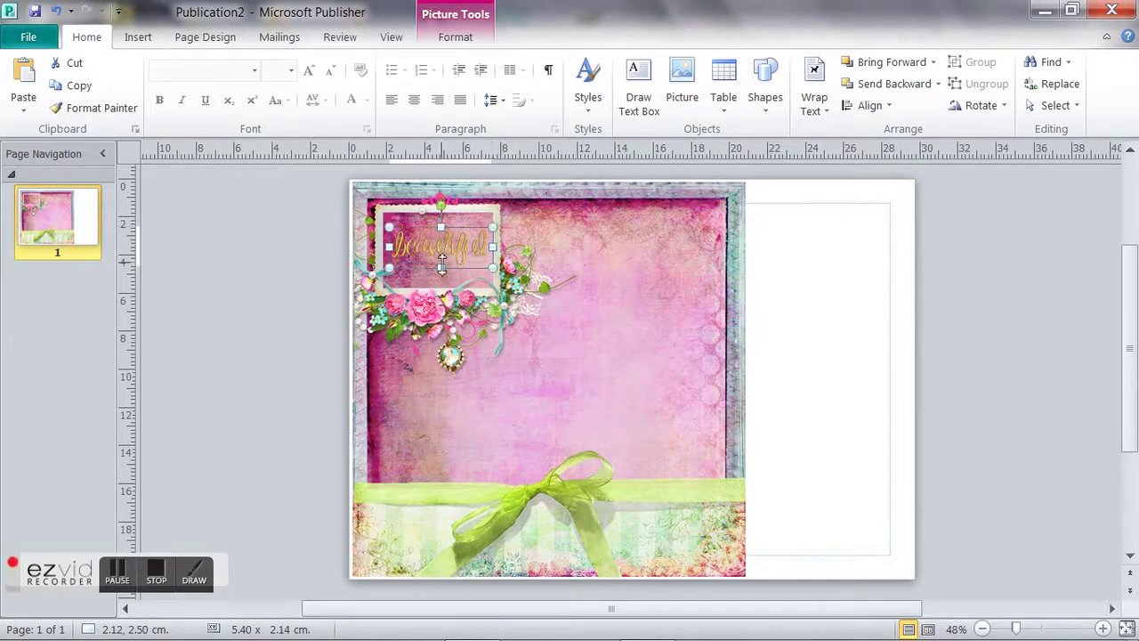
{"action": "left_click", "coordinate": [890, 83]}
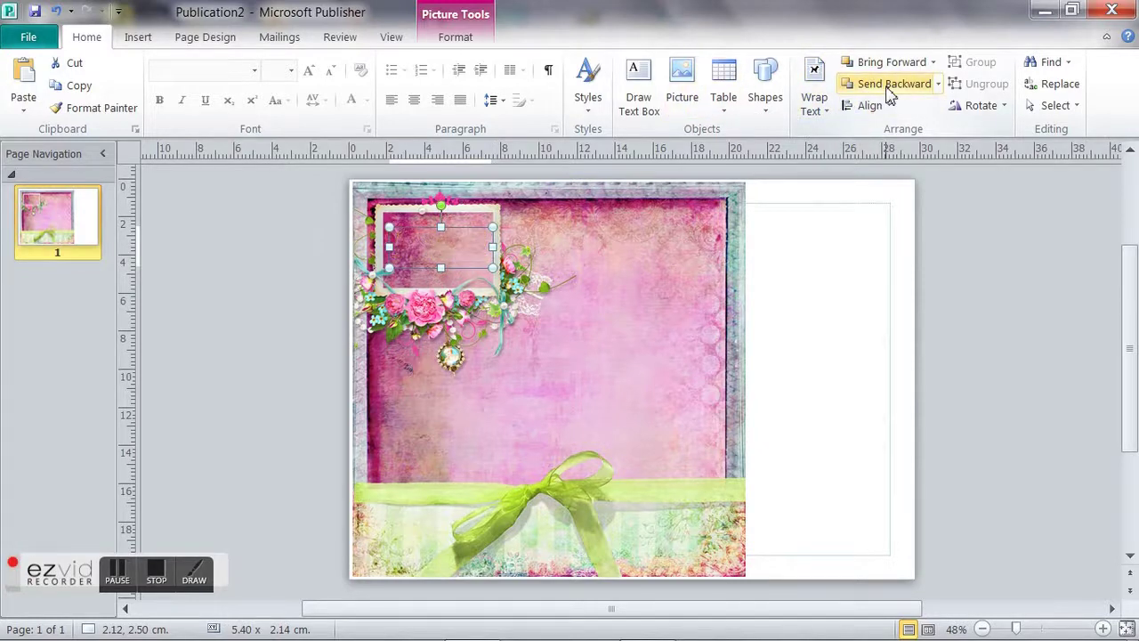
{"action": "left_click", "coordinate": [881, 63]}
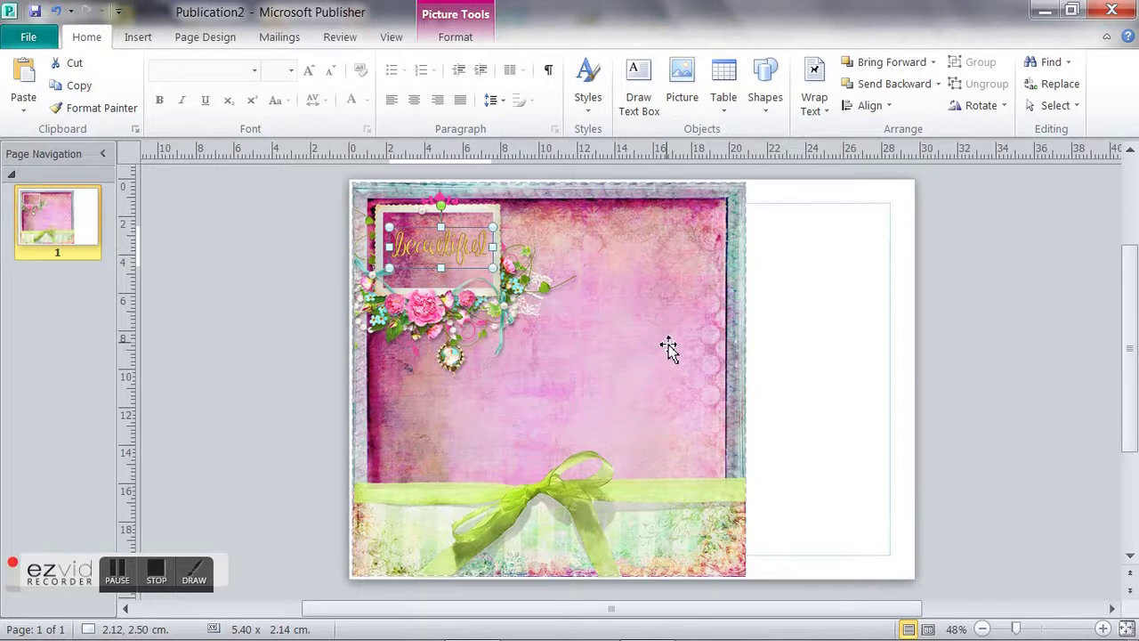
Step: Go back to 'Let them eat cake', open both LetThemEatCake_Elements folders, and copy RR_LetThemEatCake_Element01
{"action": "mouse_move", "coordinate": [509, 627]}
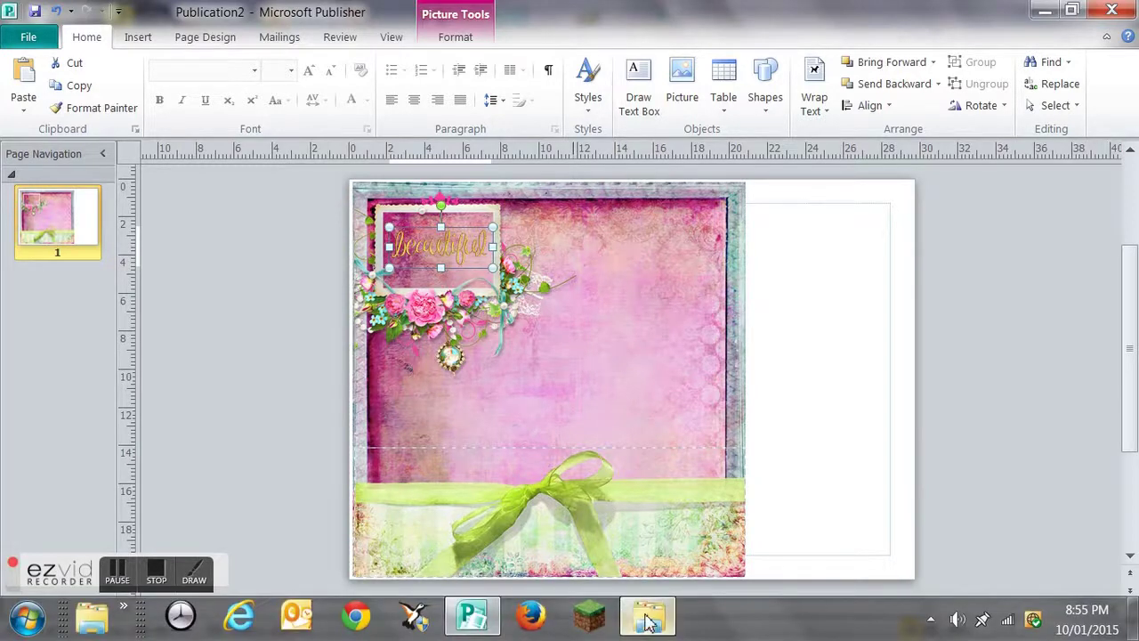
{"action": "left_click", "coordinate": [648, 618]}
{"action": "scroll", "coordinate": [854, 448], "scroll_direction": "up", "scroll_amount": 1}
{"action": "left_click", "coordinate": [16, 38]}
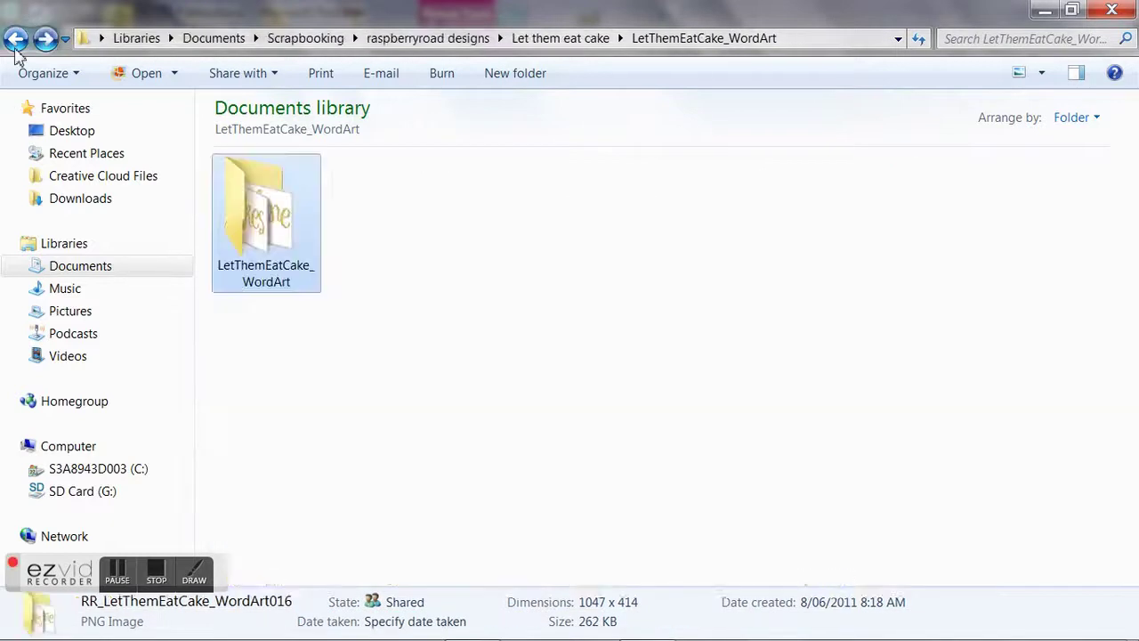
{"action": "left_click", "coordinate": [15, 47]}
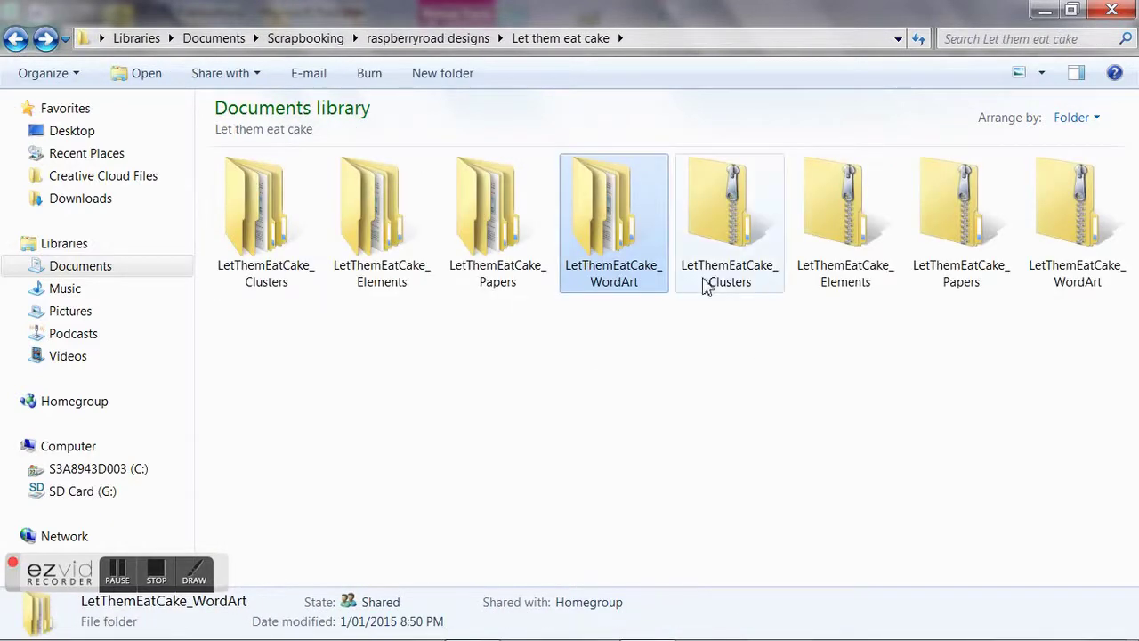
{"action": "double_click", "coordinate": [398, 277]}
{"action": "double_click", "coordinate": [293, 276]}
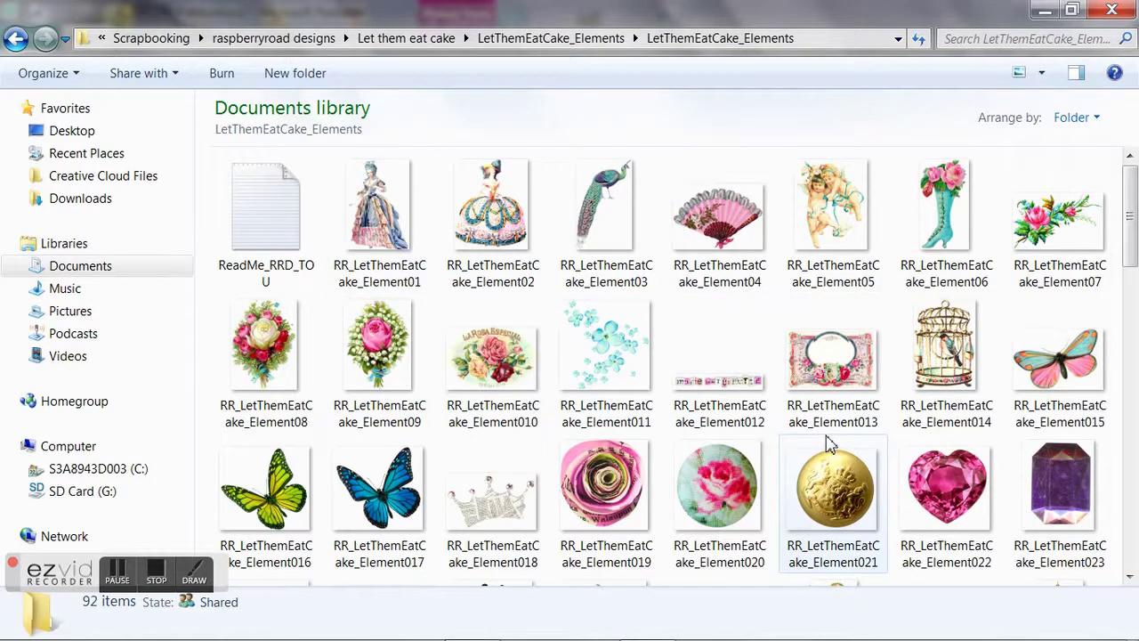
{"action": "scroll", "coordinate": [827, 445], "scroll_direction": "down", "scroll_amount": 5}
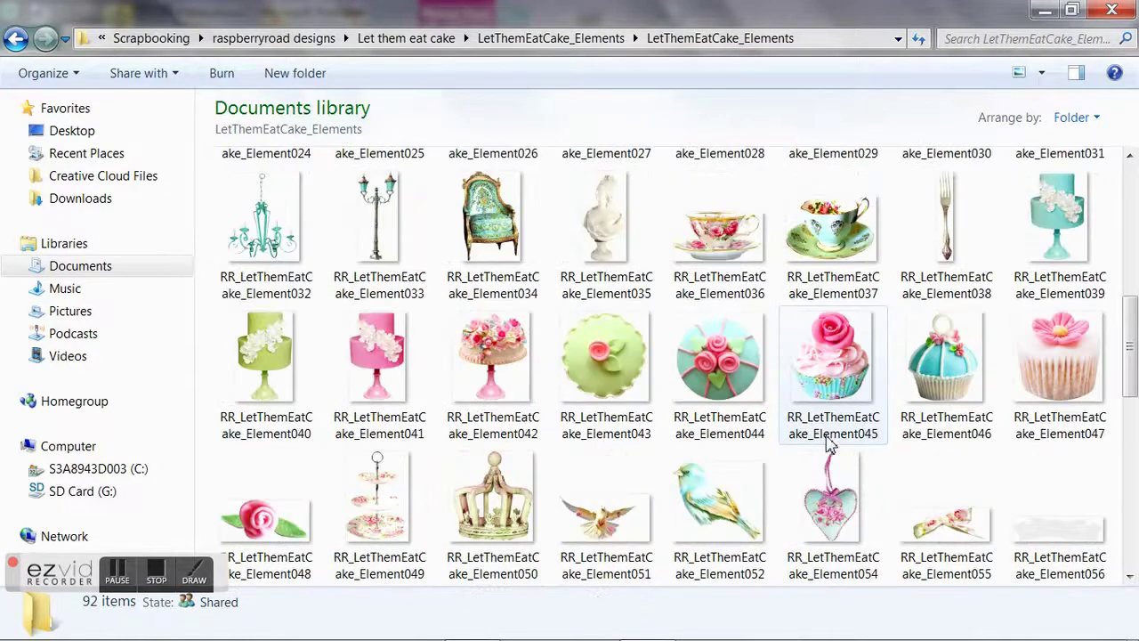
{"action": "scroll", "coordinate": [828, 446], "scroll_direction": "down", "scroll_amount": 6}
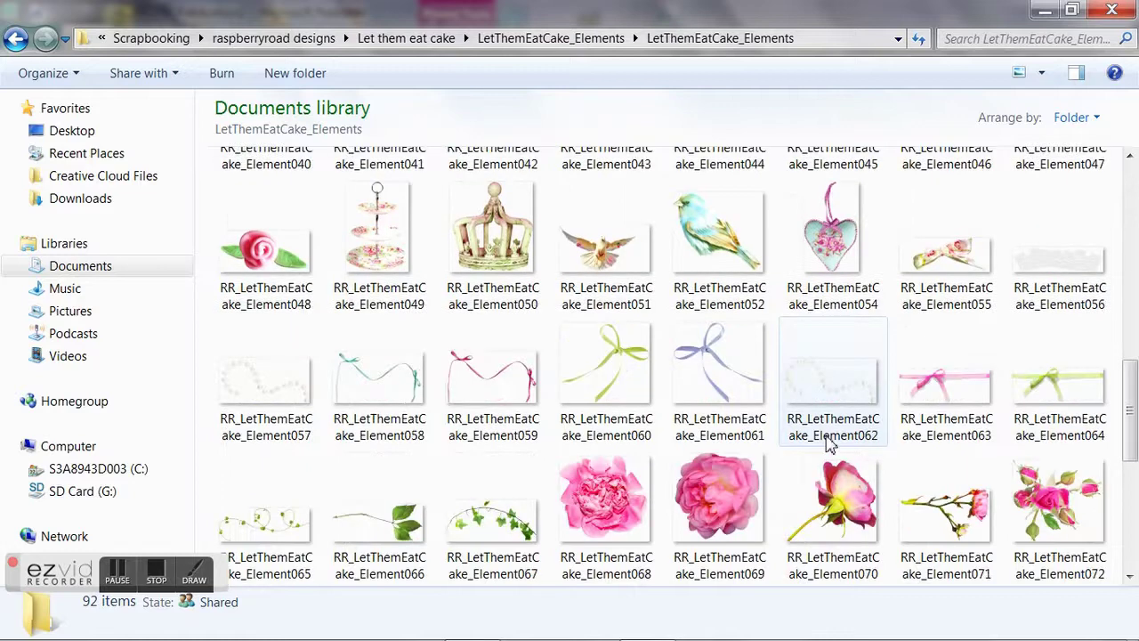
{"action": "scroll", "coordinate": [828, 445], "scroll_direction": "up", "scroll_amount": 5}
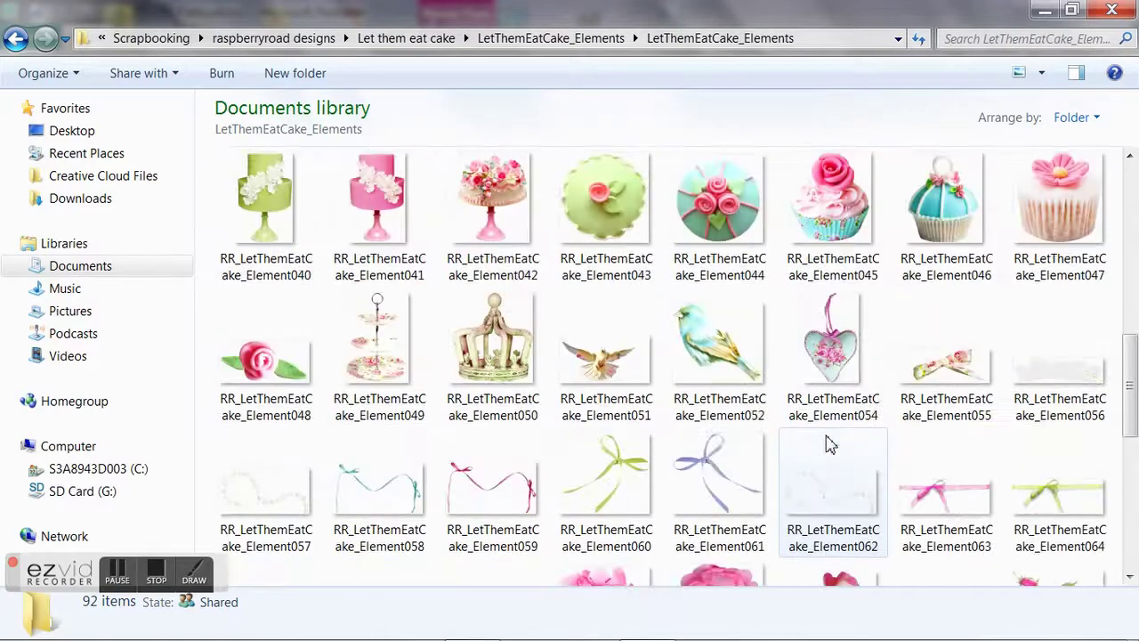
{"action": "scroll", "coordinate": [827, 445], "scroll_direction": "up", "scroll_amount": 6}
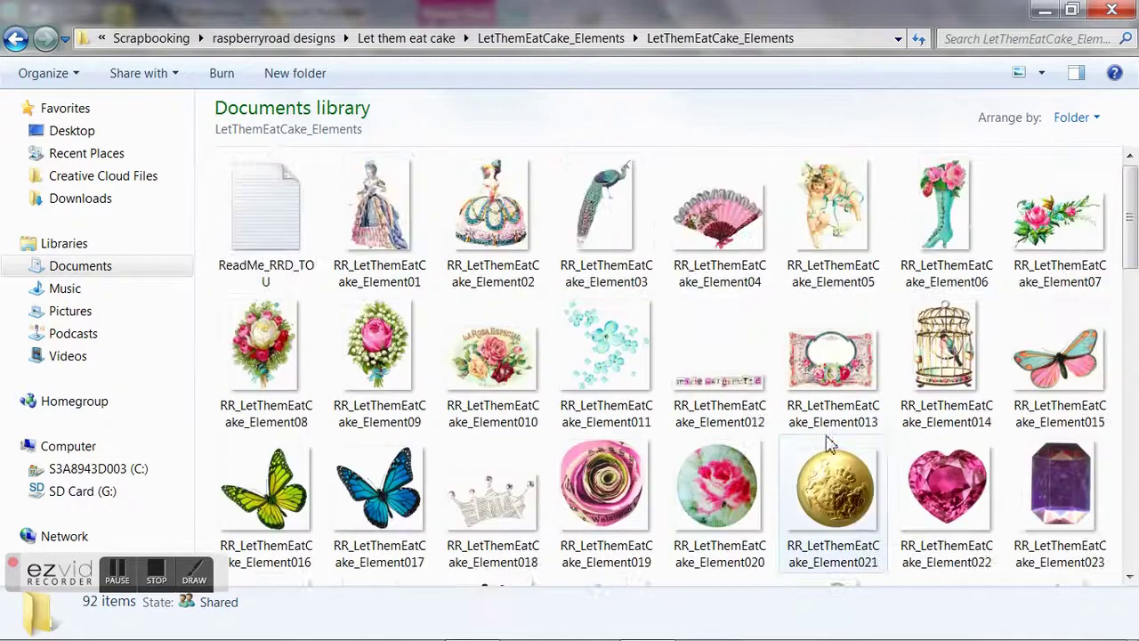
{"action": "left_click", "coordinate": [356, 227]}
{"action": "right_click", "coordinate": [356, 227]}
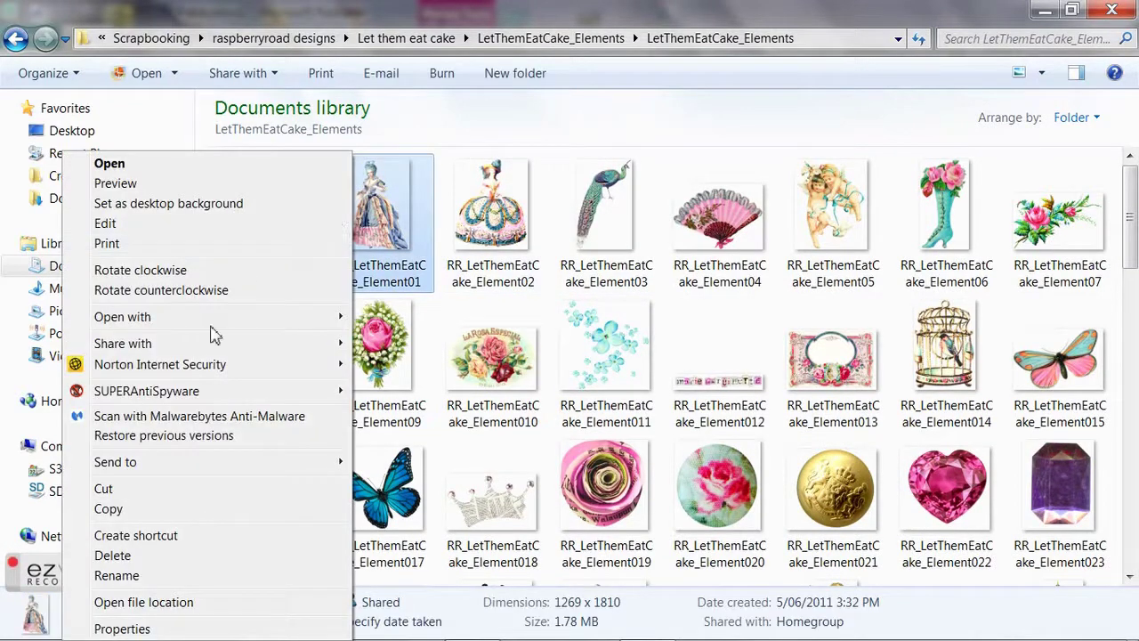
{"action": "left_click", "coordinate": [194, 511]}
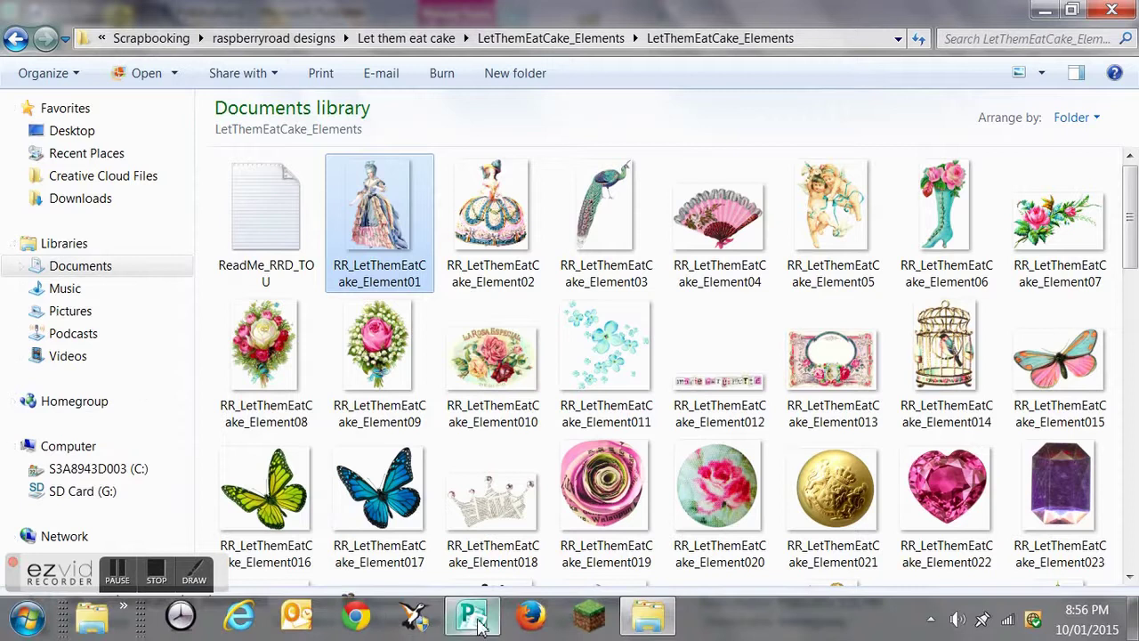
Step: Paste the lady picture, move it to the page's right side, and send it behind the ribbon and strip
{"action": "left_click", "coordinate": [476, 623]}
{"action": "right_click", "coordinate": [819, 348]}
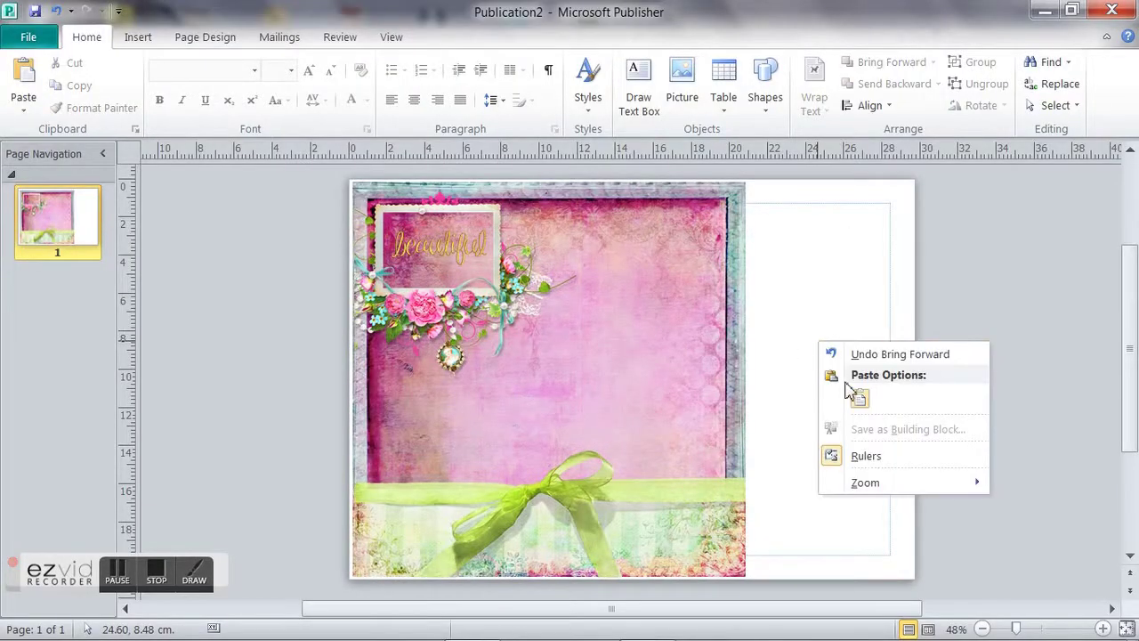
{"action": "left_click", "coordinate": [859, 398]}
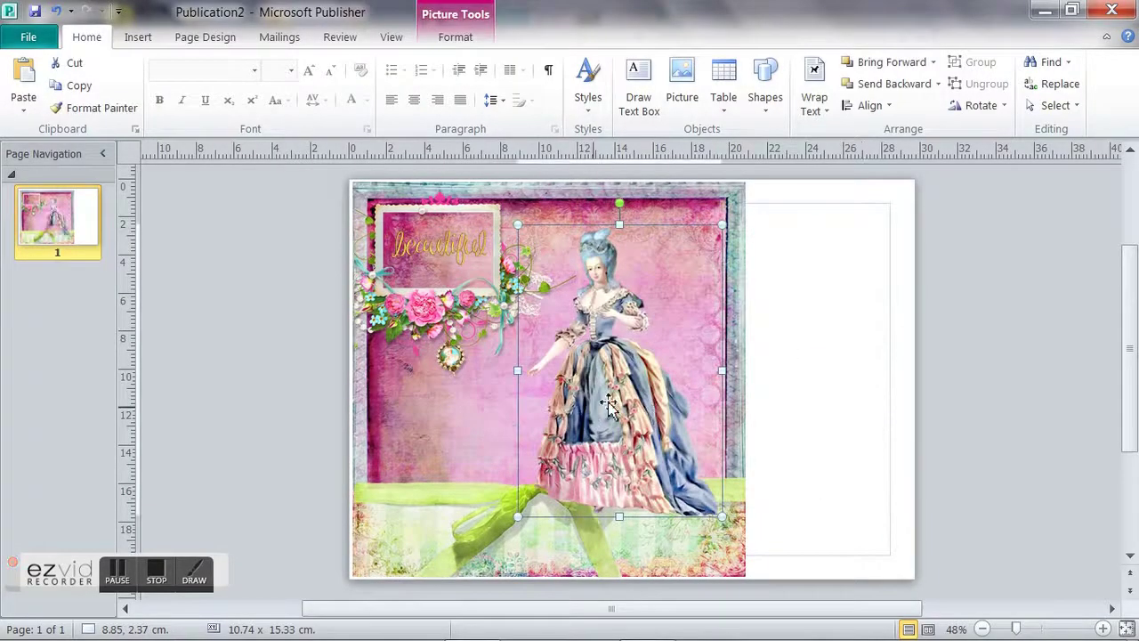
{"action": "left_click_drag", "start_coordinate": [623, 398], "coordinate": [654, 434]}
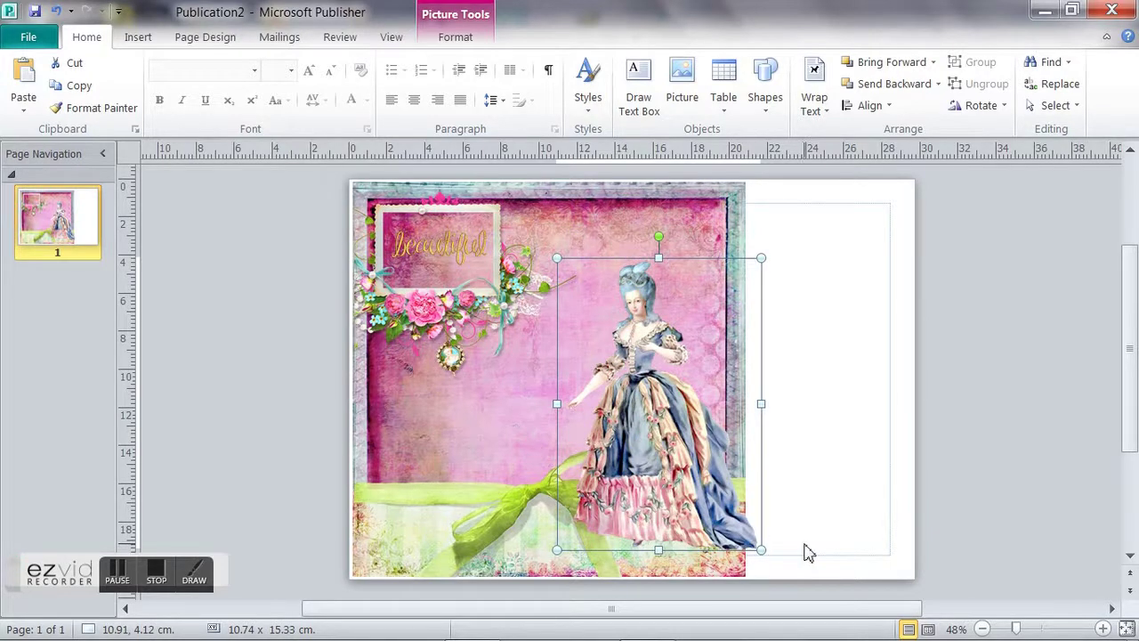
{"action": "left_click", "coordinate": [877, 91]}
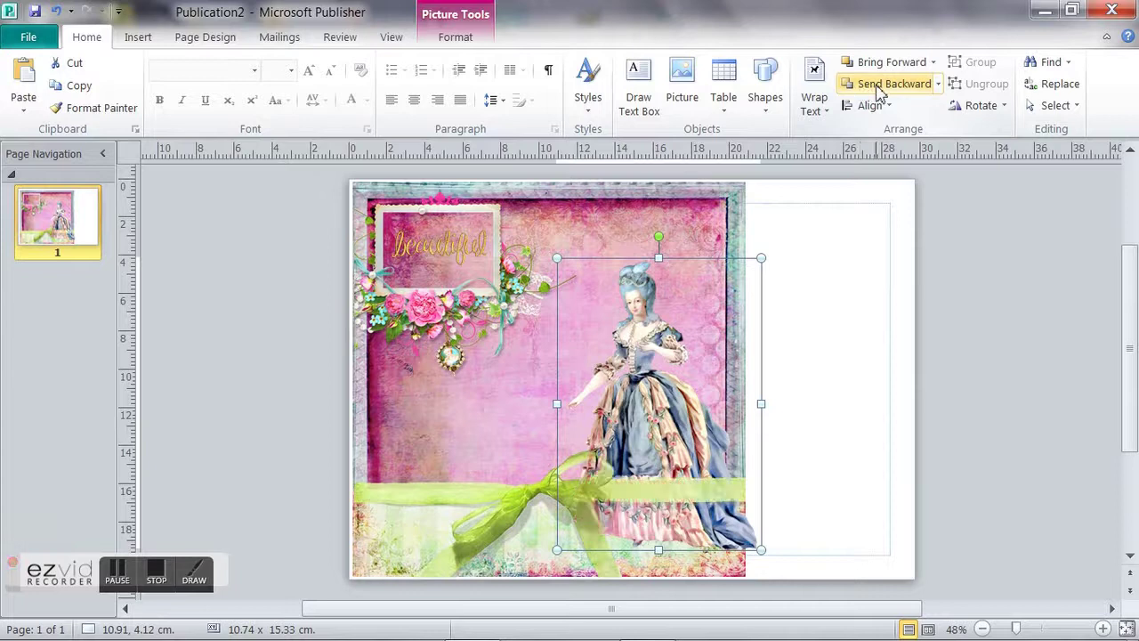
{"action": "left_click", "coordinate": [878, 93]}
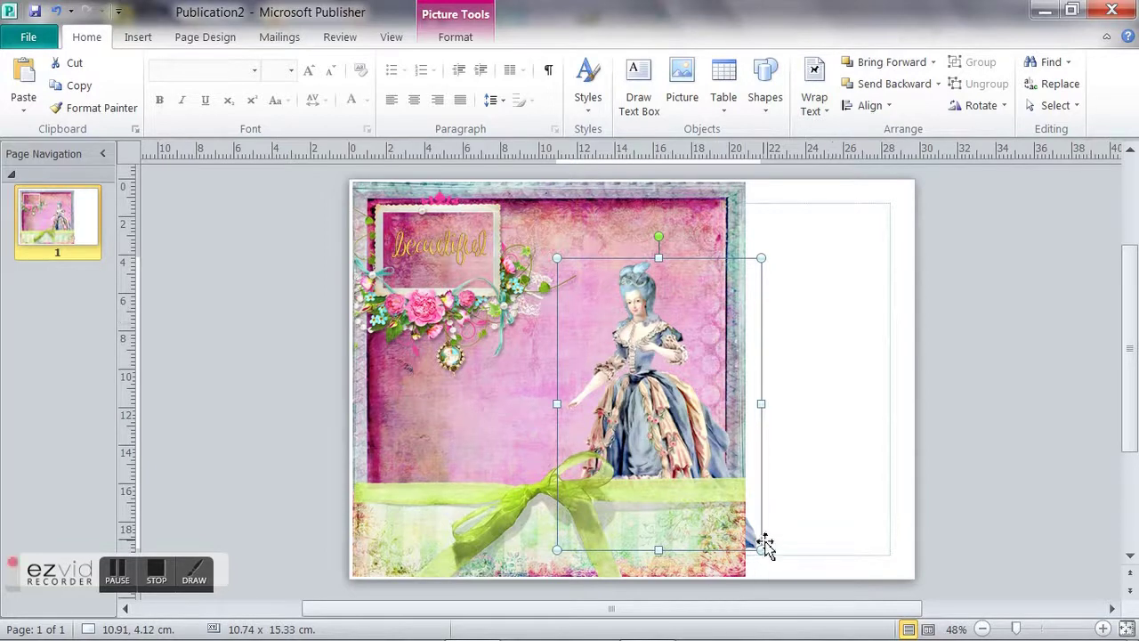
Step: Crop the lady's right edge slightly to 10.74 x 15.33 cm, then return to the elements folder
{"action": "right_click", "coordinate": [825, 371]}
{"action": "left_click", "coordinate": [801, 408]}
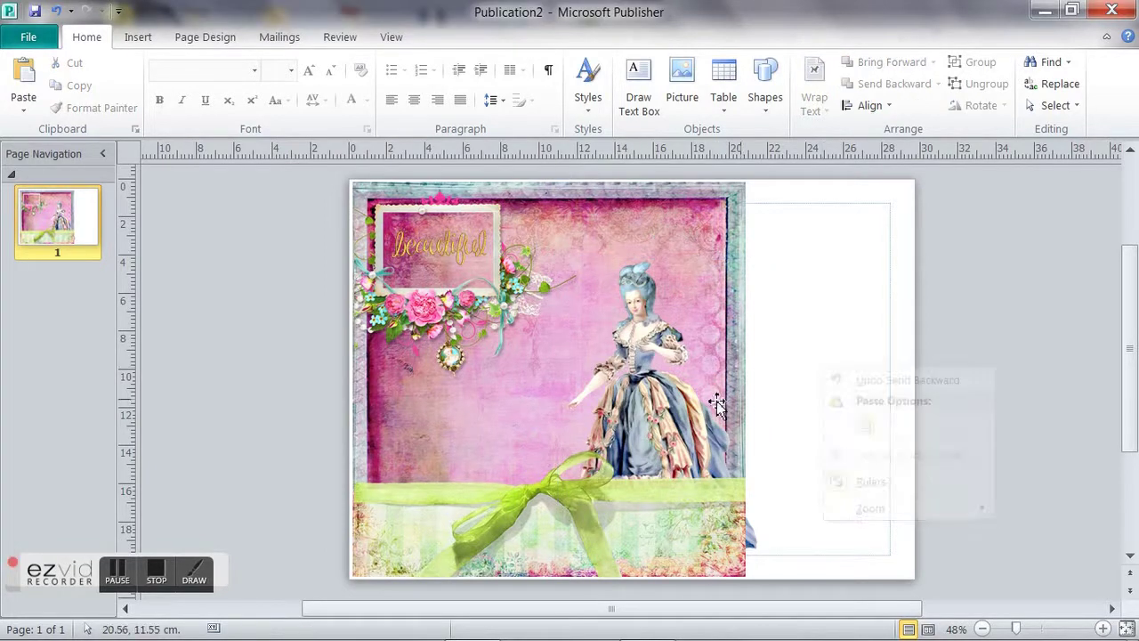
{"action": "right_click", "coordinate": [675, 402]}
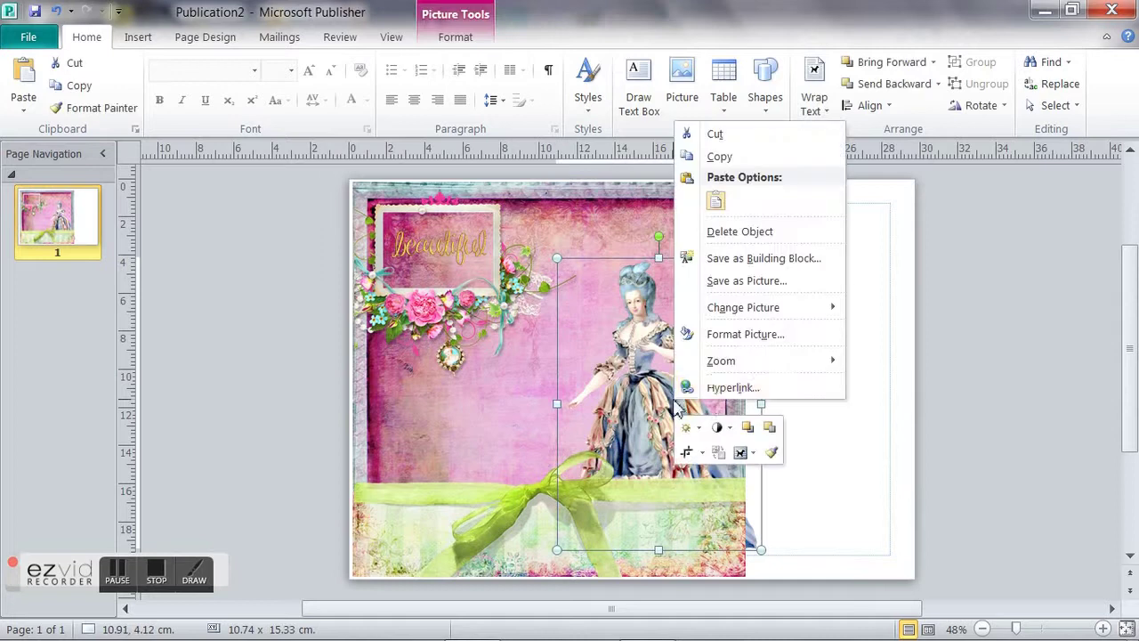
{"action": "left_click", "coordinate": [686, 452]}
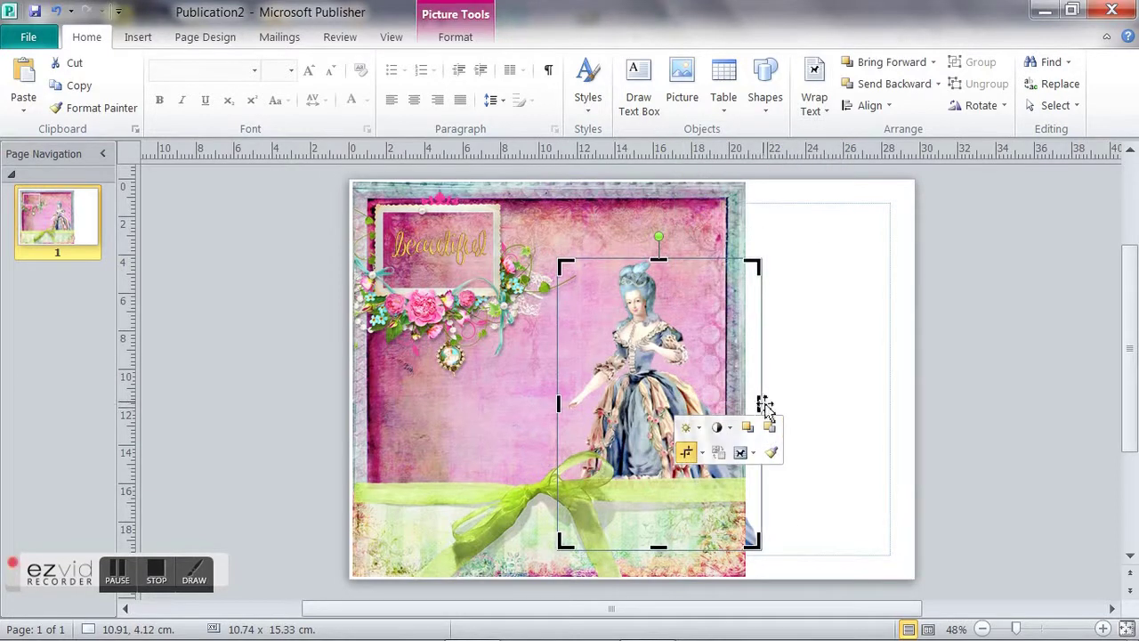
{"action": "left_click_drag", "start_coordinate": [763, 405], "coordinate": [748, 406]}
{"action": "left_click", "coordinate": [862, 412]}
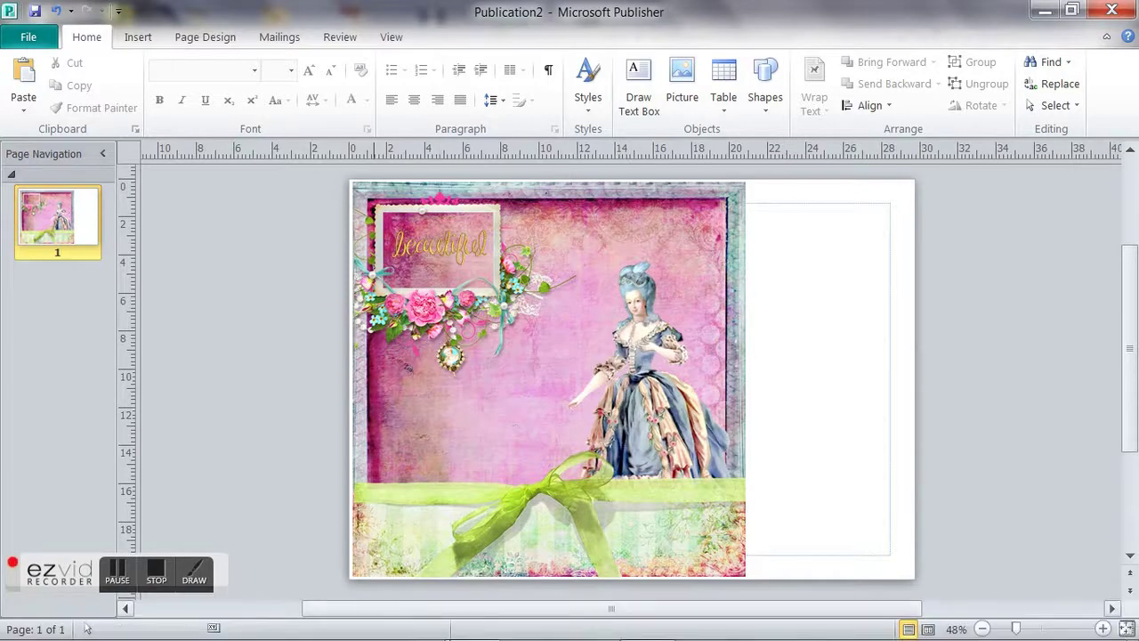
{"action": "left_click", "coordinate": [648, 630]}
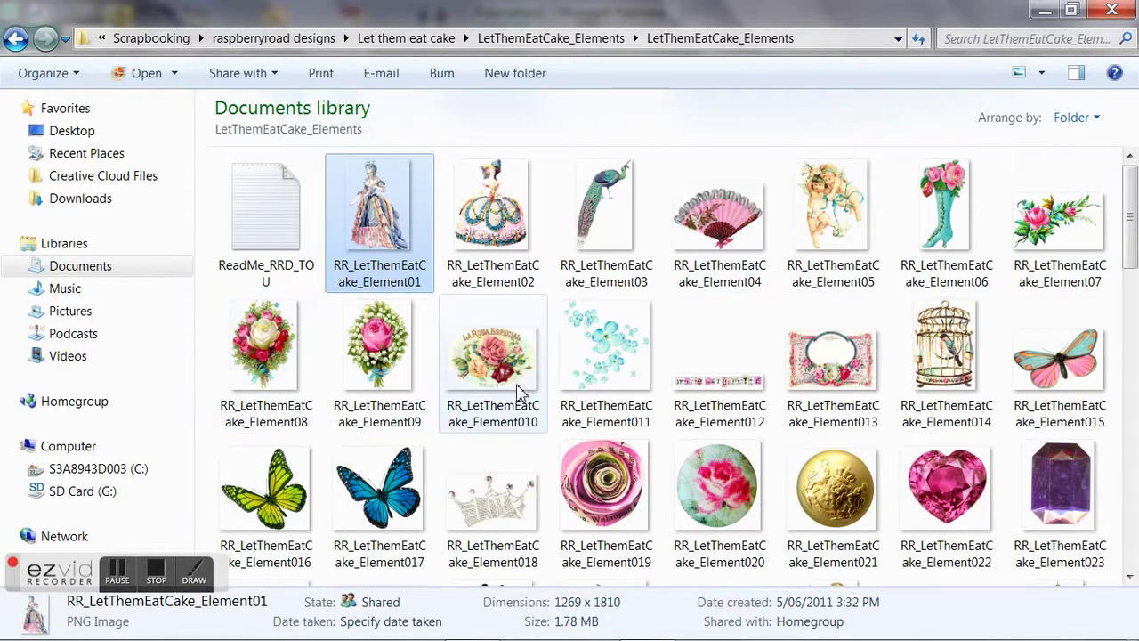
Step: Scroll down the elements list and copy the clock image RR_LetThemEatCake_Element092
{"action": "scroll", "coordinate": [520, 392], "scroll_direction": "down", "scroll_amount": 6}
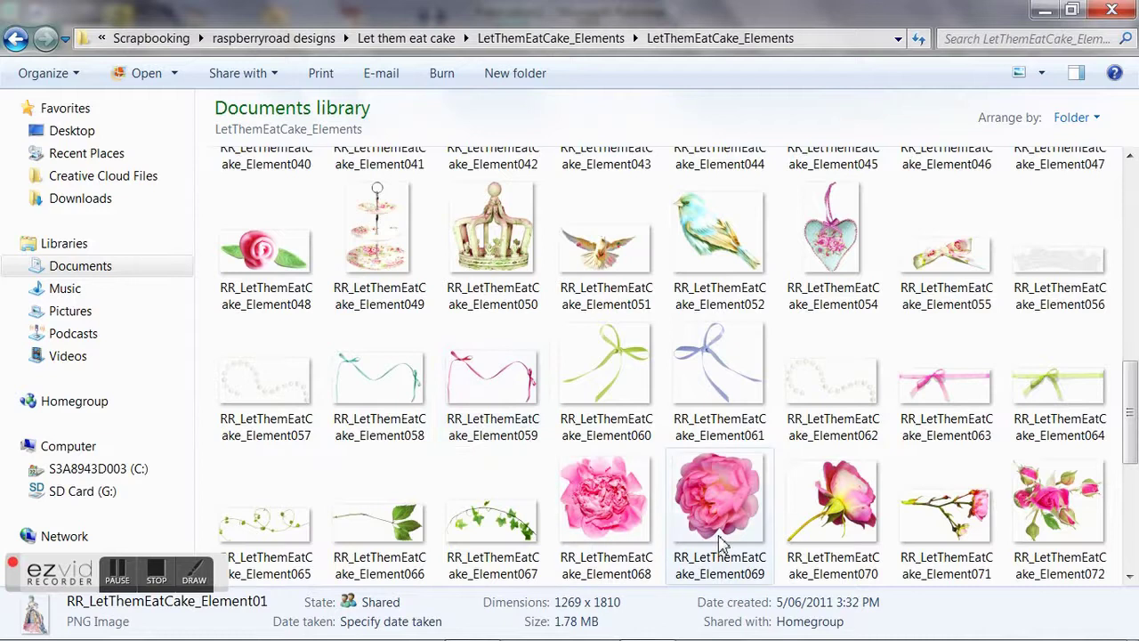
{"action": "scroll", "coordinate": [723, 544], "scroll_direction": "down", "scroll_amount": 2}
{"action": "scroll", "coordinate": [723, 544], "scroll_direction": "down", "scroll_amount": 1}
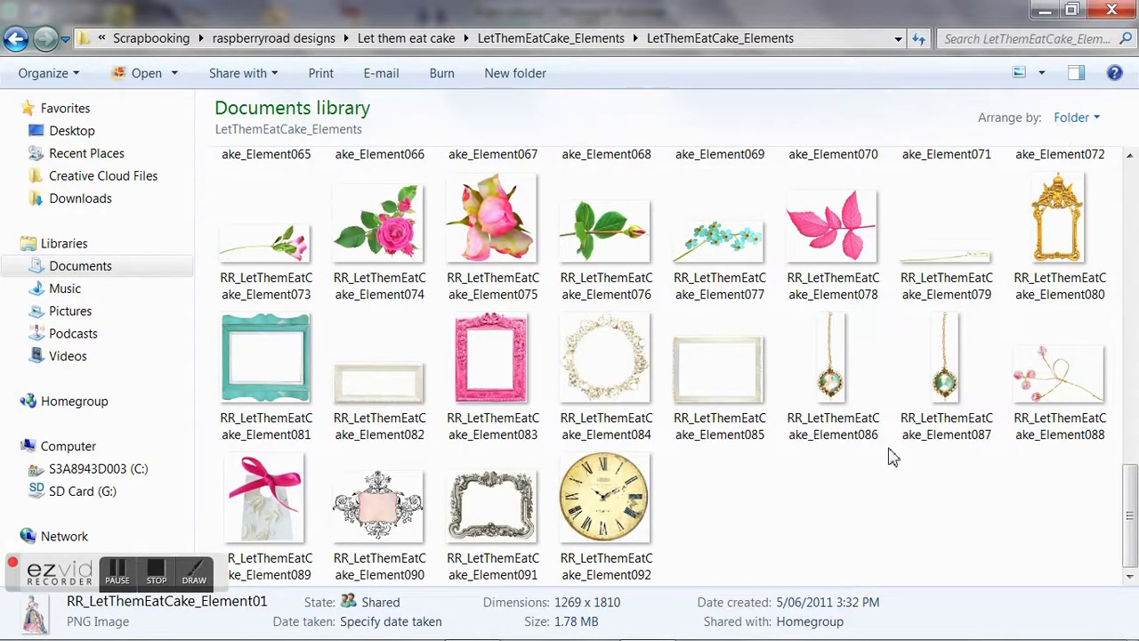
{"action": "left_click", "coordinate": [600, 509]}
{"action": "right_click", "coordinate": [600, 509]}
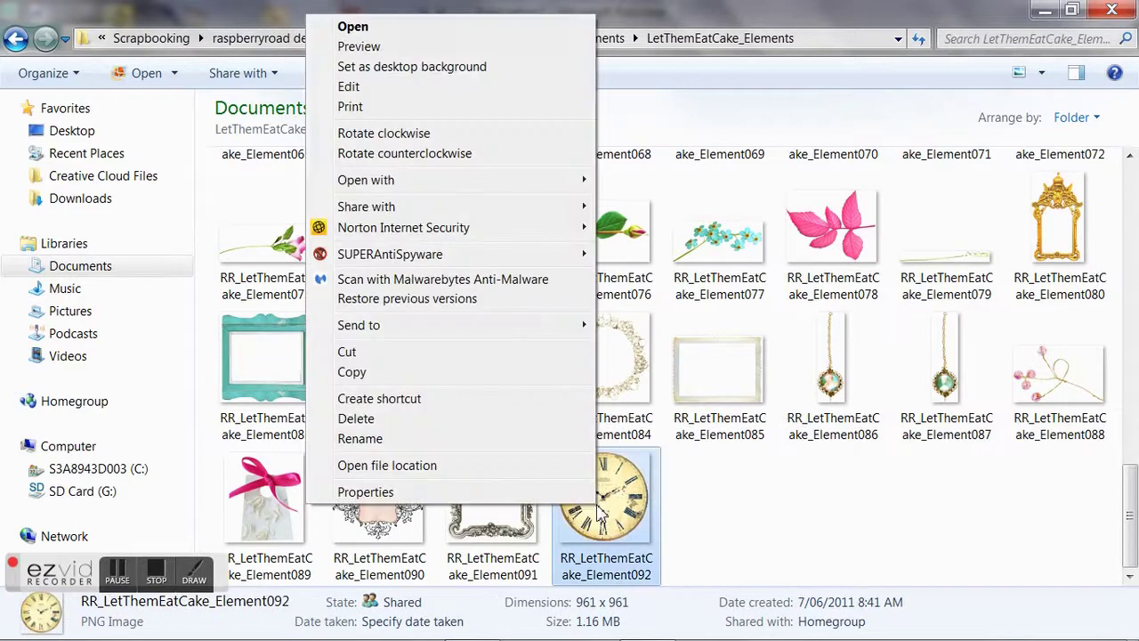
{"action": "left_click", "coordinate": [369, 373]}
Step: Paste the clock image and move it onto the top-left rose cluster
{"action": "mouse_move", "coordinate": [562, 623]}
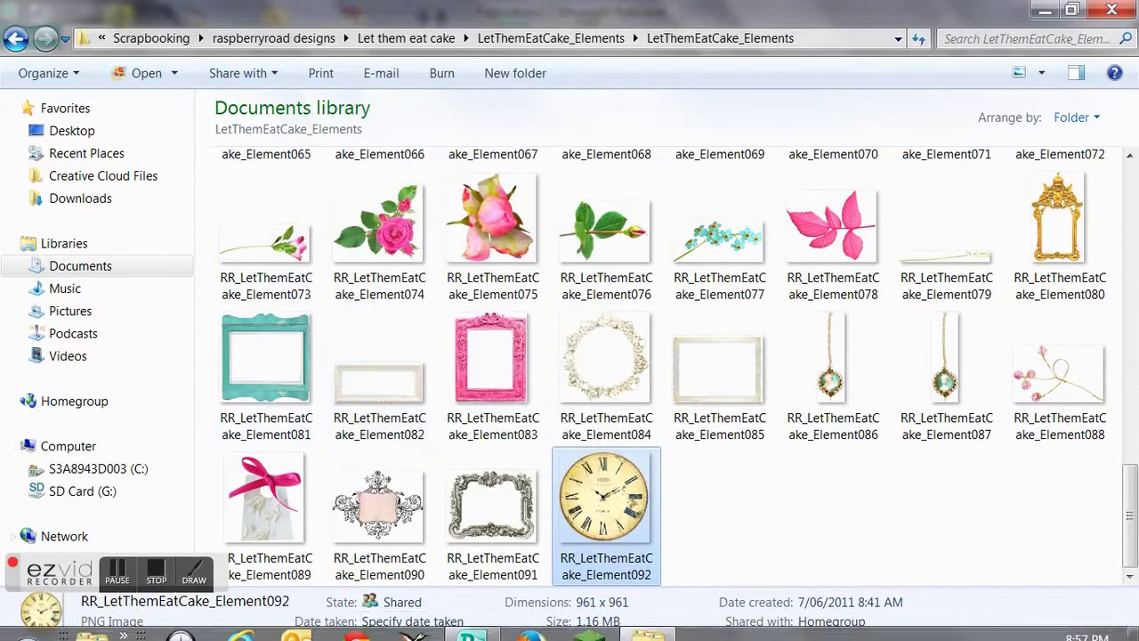
{"action": "left_click", "coordinate": [472, 614]}
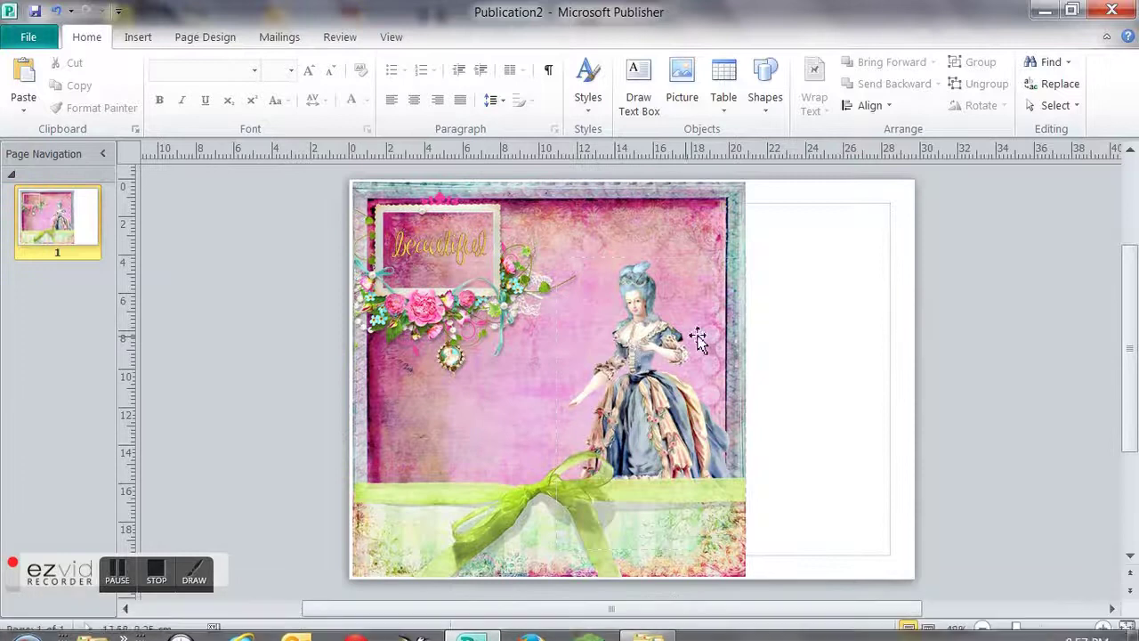
{"action": "right_click", "coordinate": [831, 322]}
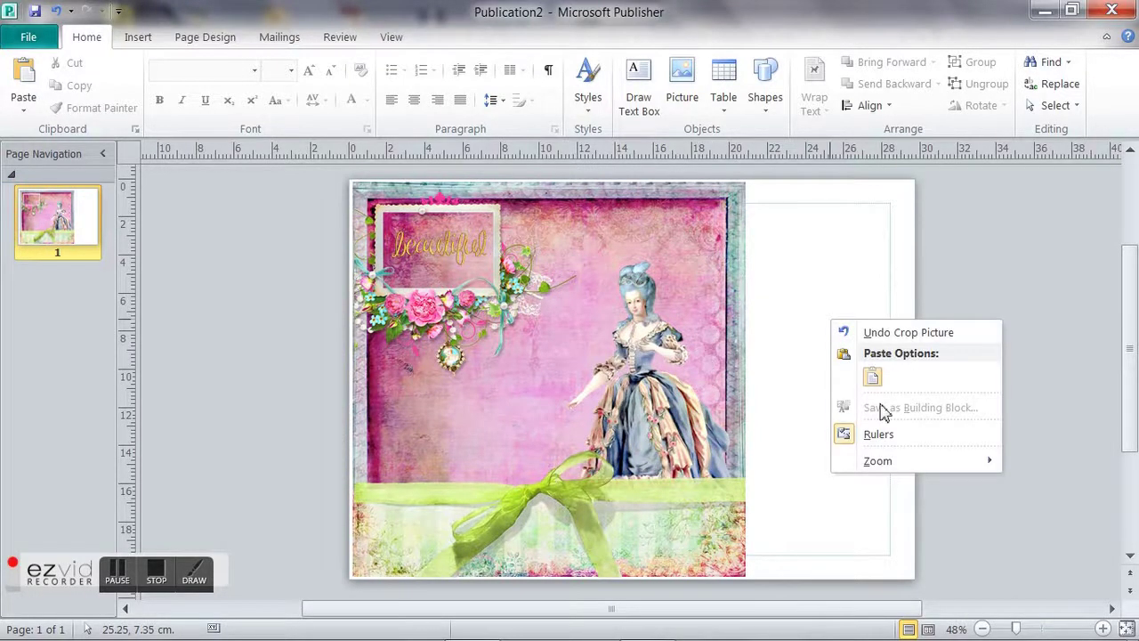
{"action": "left_click", "coordinate": [872, 377]}
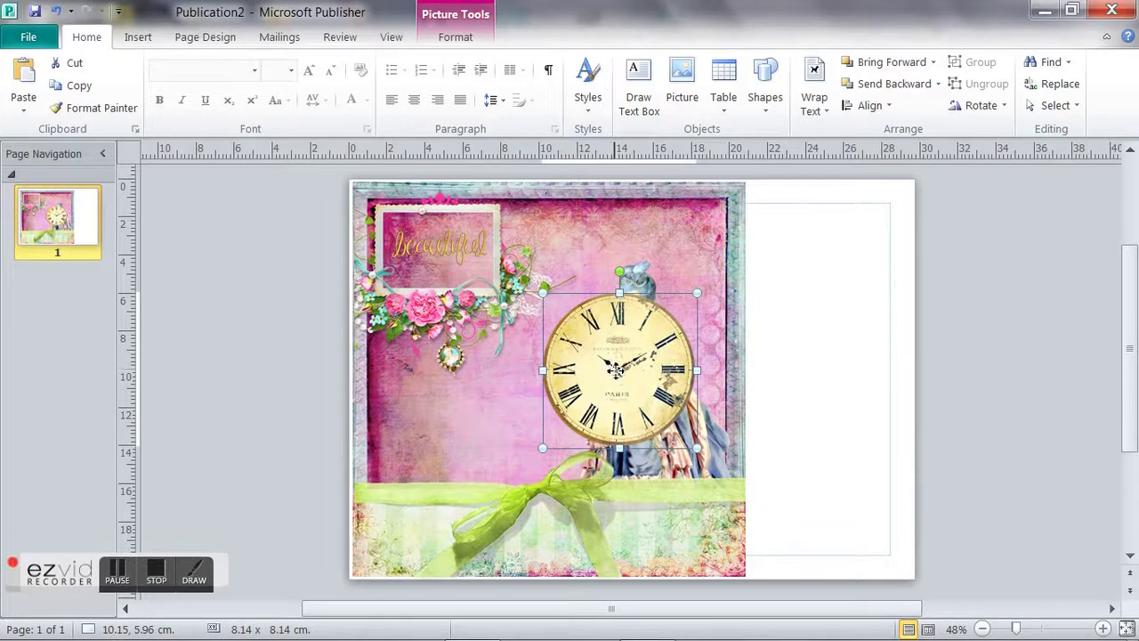
{"action": "left_click_drag", "start_coordinate": [616, 370], "coordinate": [435, 259]}
Step: Layer the clock behind the roses and the 'beautiful' frame, nudging it slightly down
{"action": "left_click", "coordinate": [909, 89]}
{"action": "left_click", "coordinate": [909, 89]}
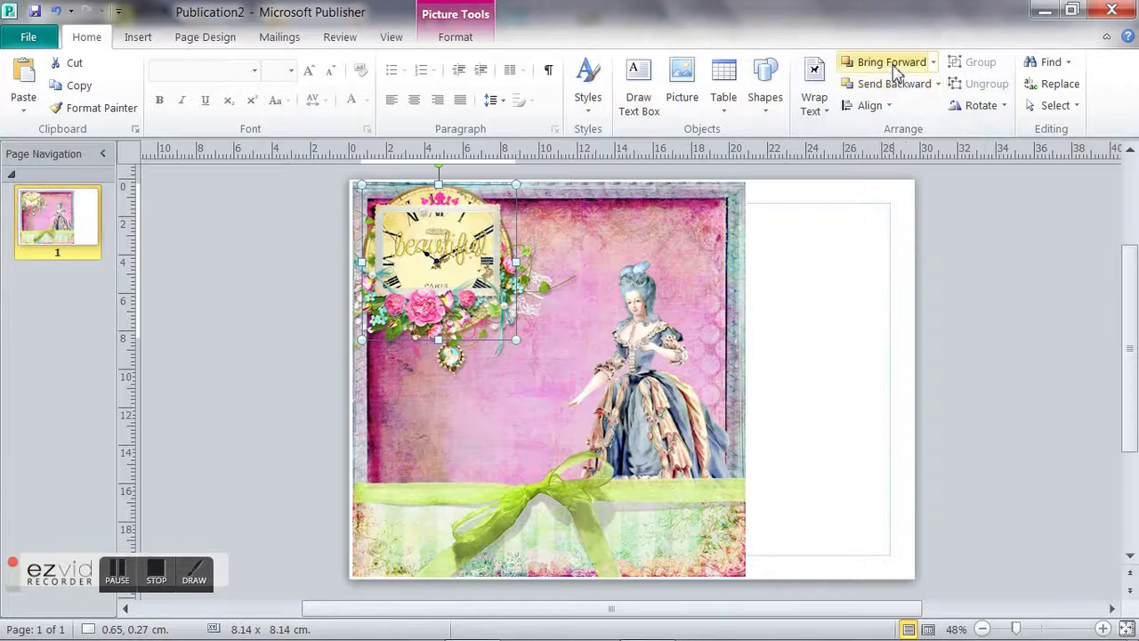
{"action": "left_click", "coordinate": [891, 63]}
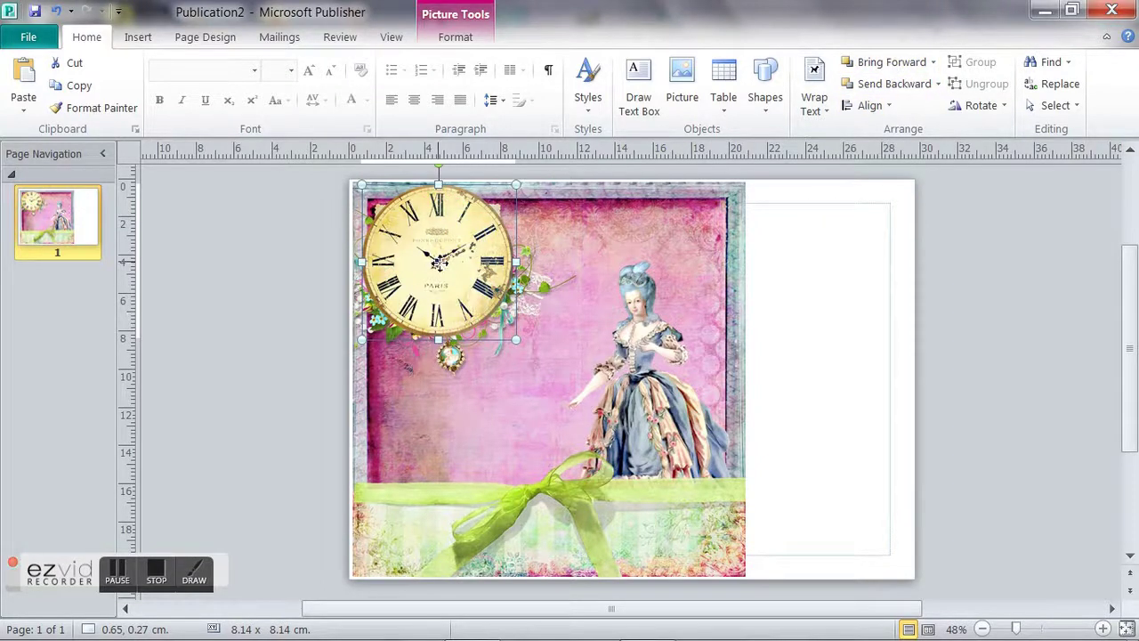
{"action": "left_click_drag", "start_coordinate": [439, 261], "coordinate": [442, 278]}
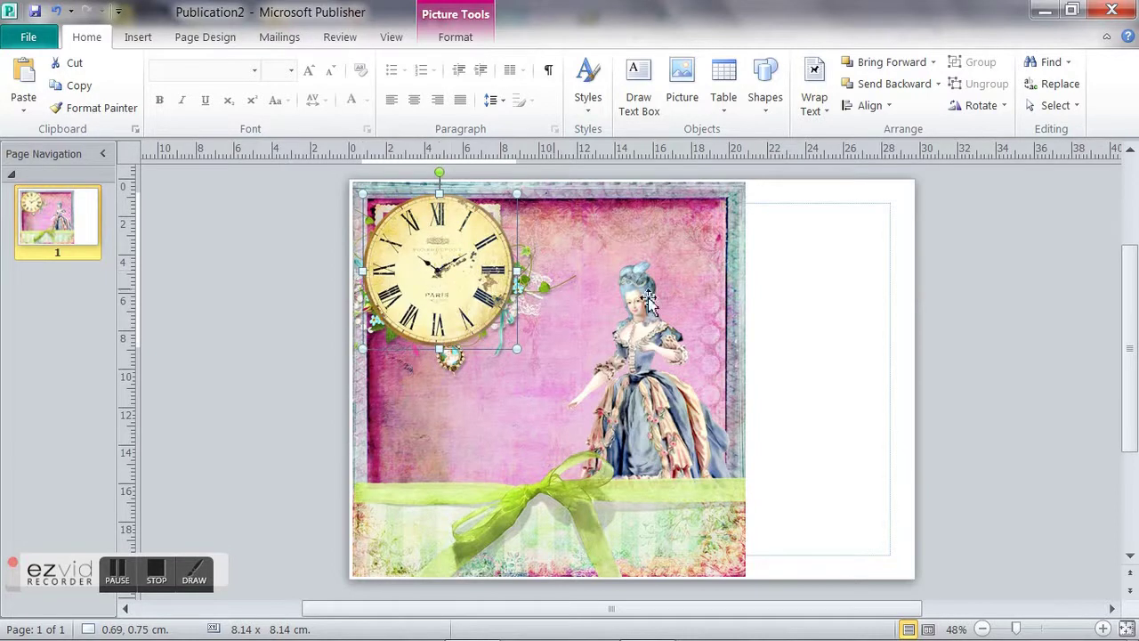
{"action": "left_click", "coordinate": [884, 84]}
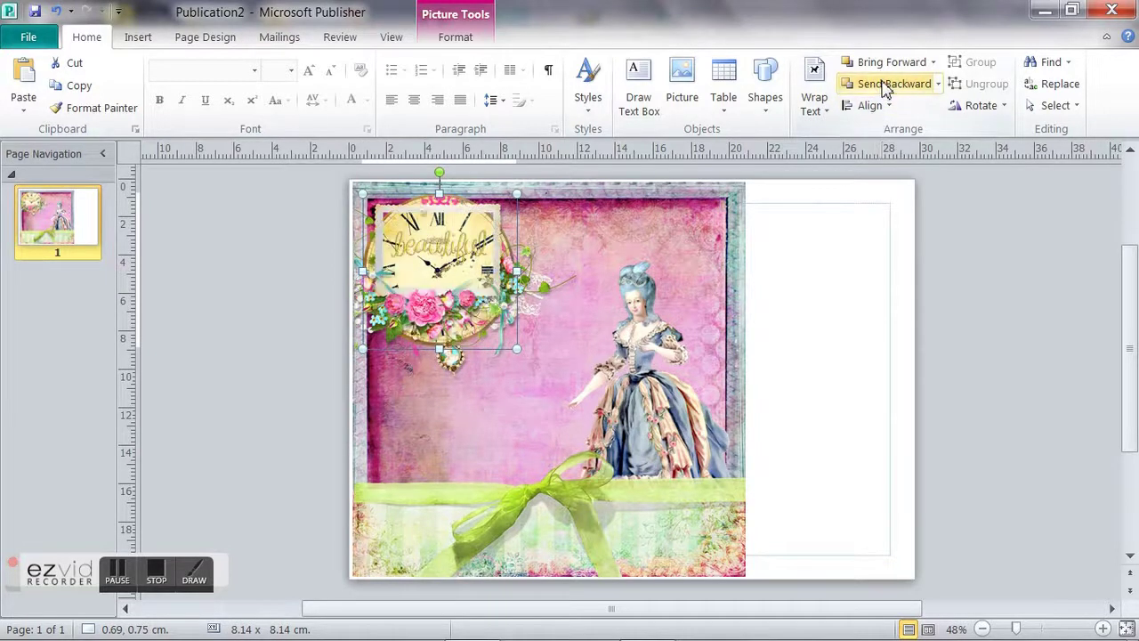
{"action": "left_click", "coordinate": [885, 85]}
{"action": "left_click", "coordinate": [885, 64]}
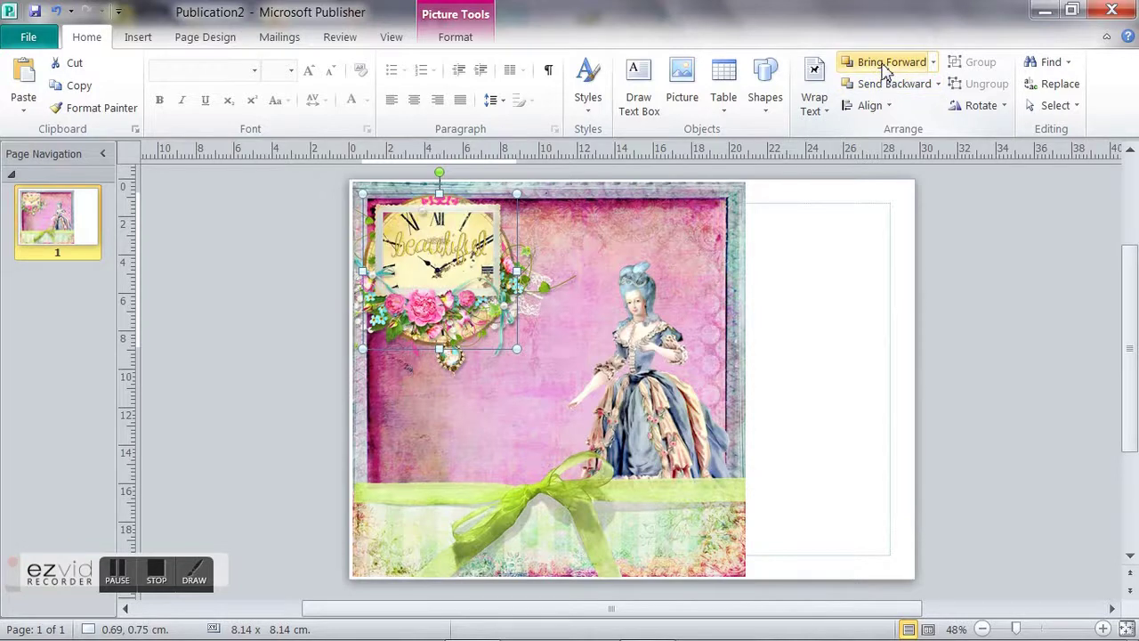
Step: Move the 'beautiful' word art onto the clock frame and return to the elements folder
{"action": "left_click", "coordinate": [443, 250]}
{"action": "left_click_drag", "start_coordinate": [442, 253], "coordinate": [671, 538]}
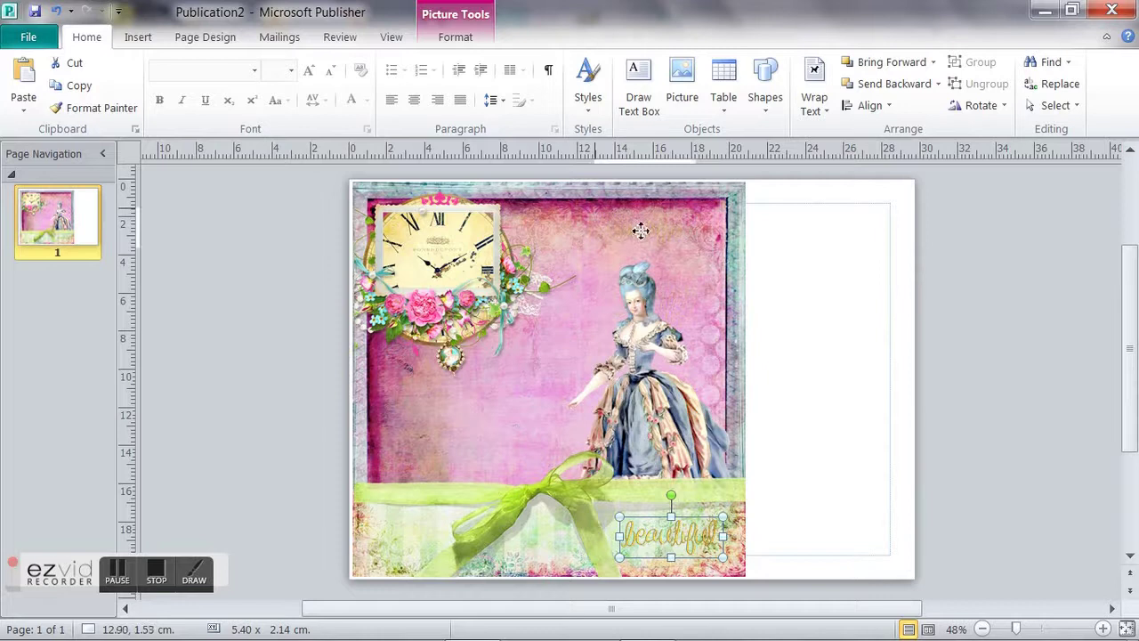
{"action": "left_click_drag", "start_coordinate": [641, 231], "coordinate": [432, 253]}
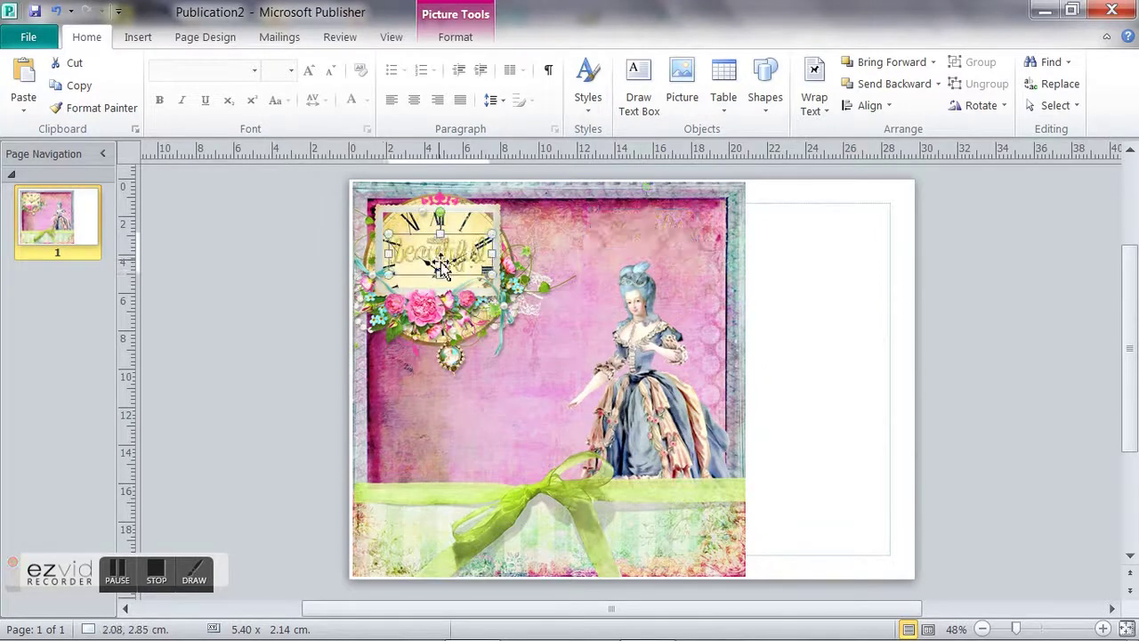
{"action": "left_click", "coordinate": [848, 316]}
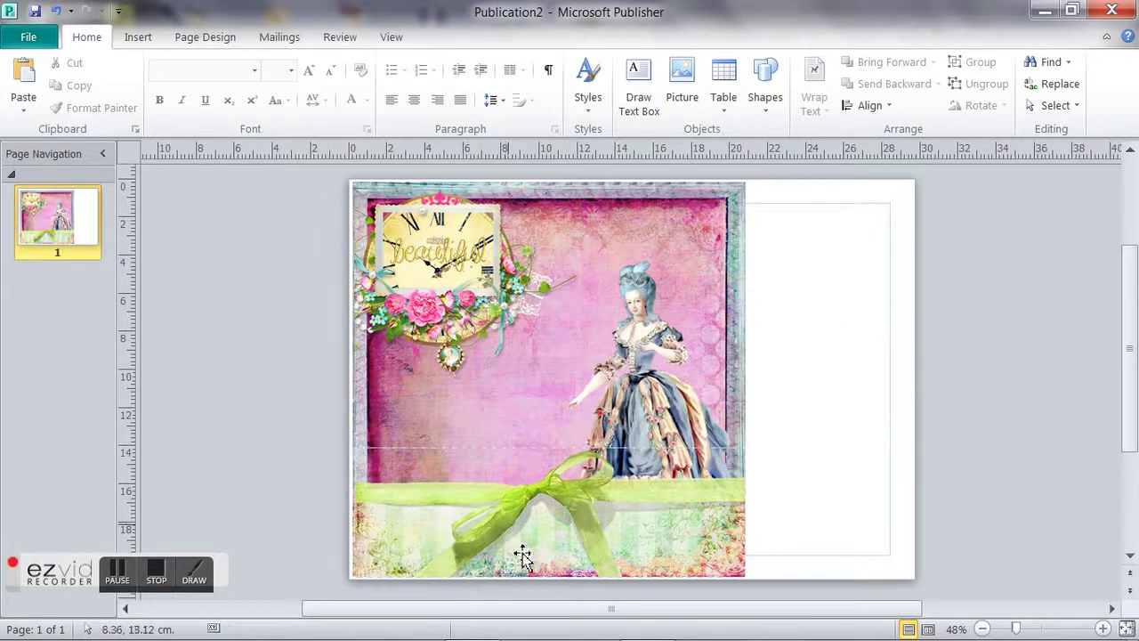
{"action": "left_click", "coordinate": [648, 633]}
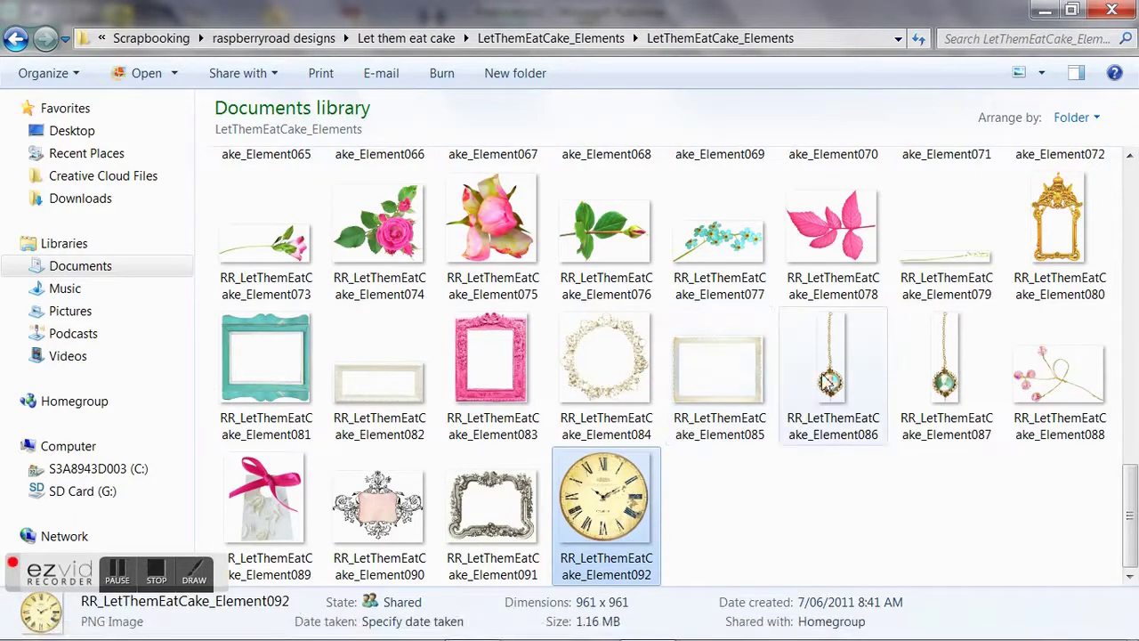
Step: Copy the rose image RR_LetThemEatCake_Element074 in Explorer and return to Publisher
{"action": "left_click", "coordinate": [408, 243]}
{"action": "right_click", "coordinate": [408, 242]}
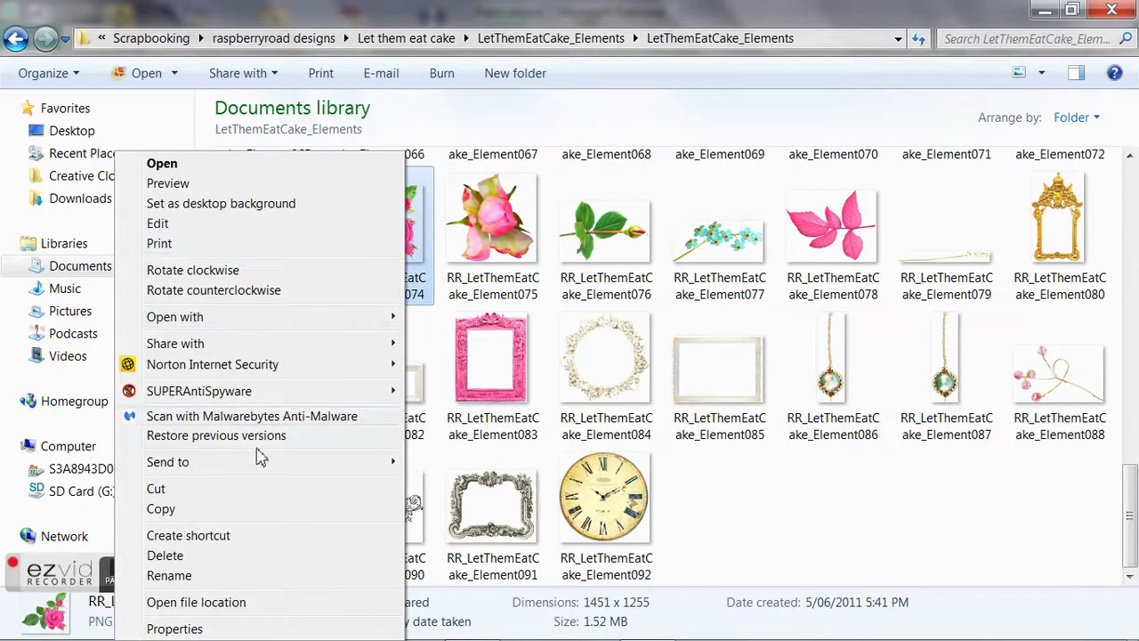
{"action": "left_click", "coordinate": [230, 511]}
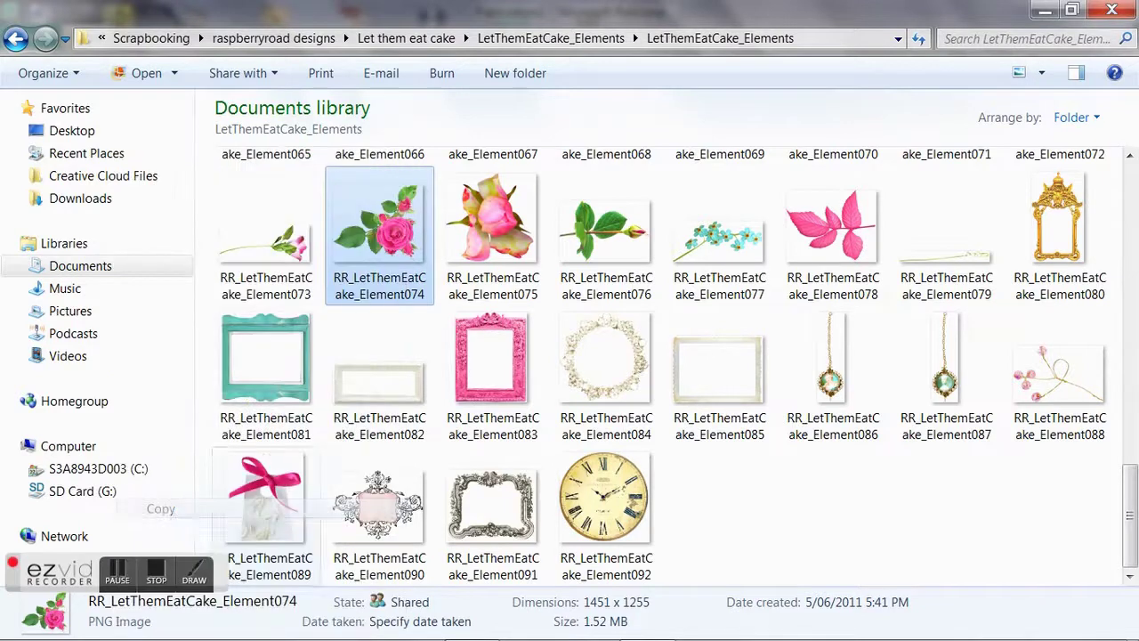
{"action": "left_click", "coordinate": [483, 620]}
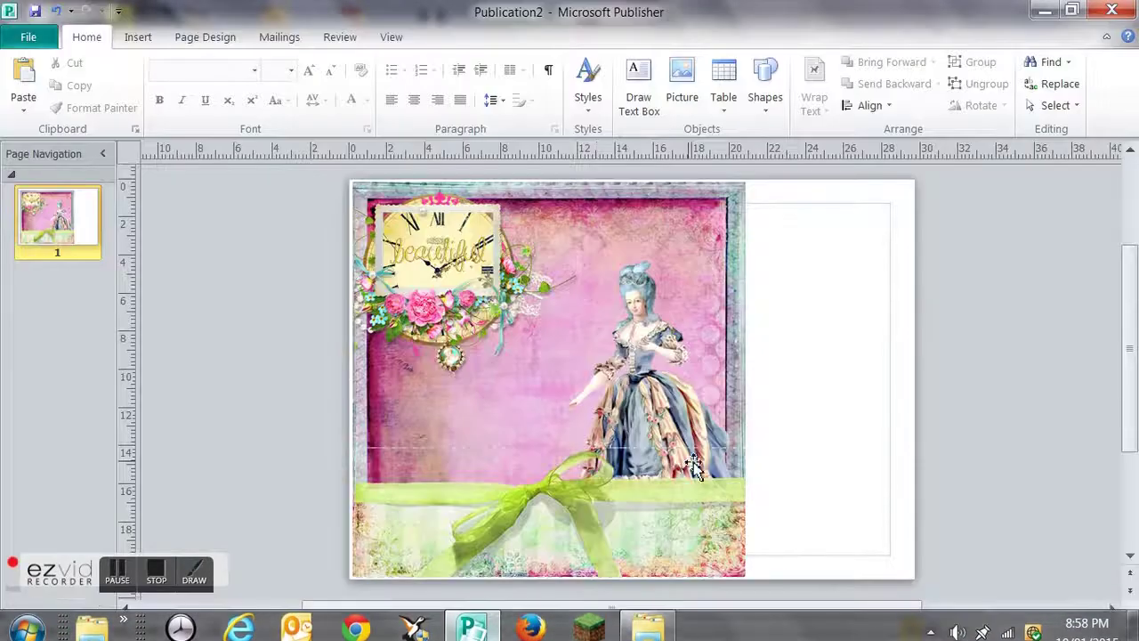
Step: Paste the rose Element074 and move it to the bottom band; try a 90° left rotation, then undo it
{"action": "right_click", "coordinate": [833, 430]}
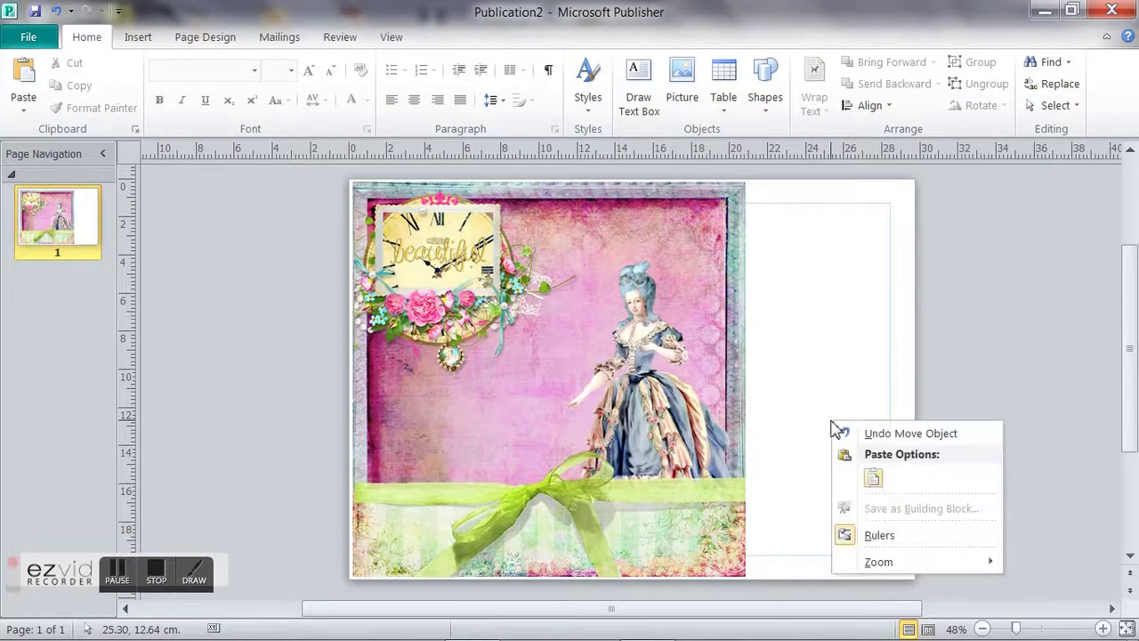
{"action": "left_click", "coordinate": [871, 480]}
{"action": "left_click_drag", "start_coordinate": [673, 394], "coordinate": [691, 505]}
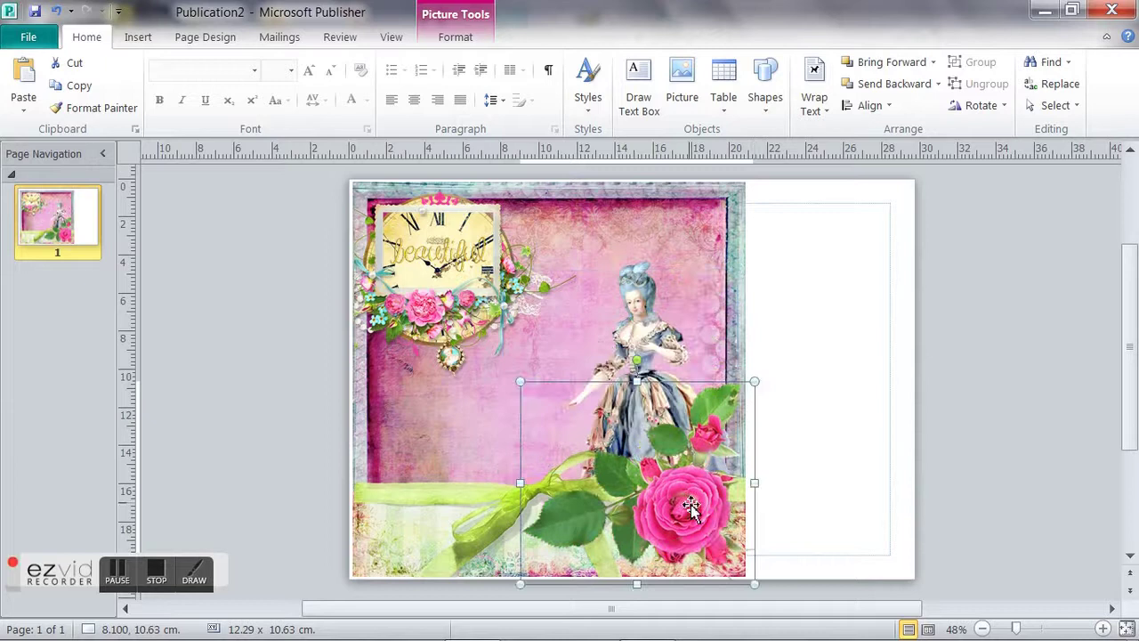
{"action": "left_click", "coordinate": [970, 114]}
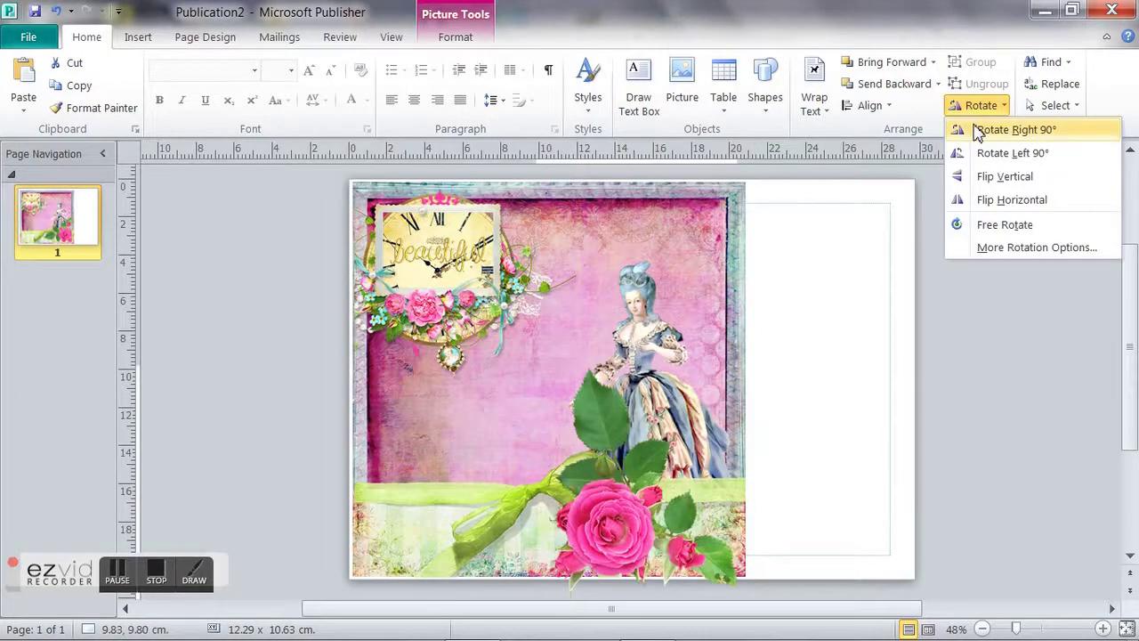
{"action": "left_click", "coordinate": [984, 152]}
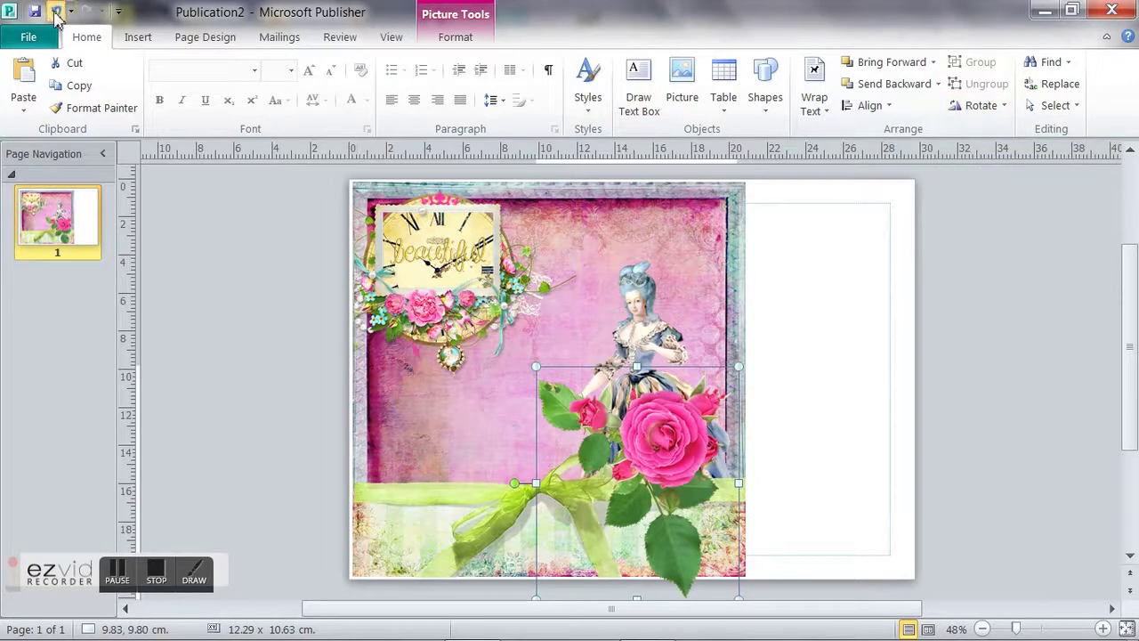
{"action": "left_click", "coordinate": [55, 16]}
{"action": "left_click", "coordinate": [975, 105]}
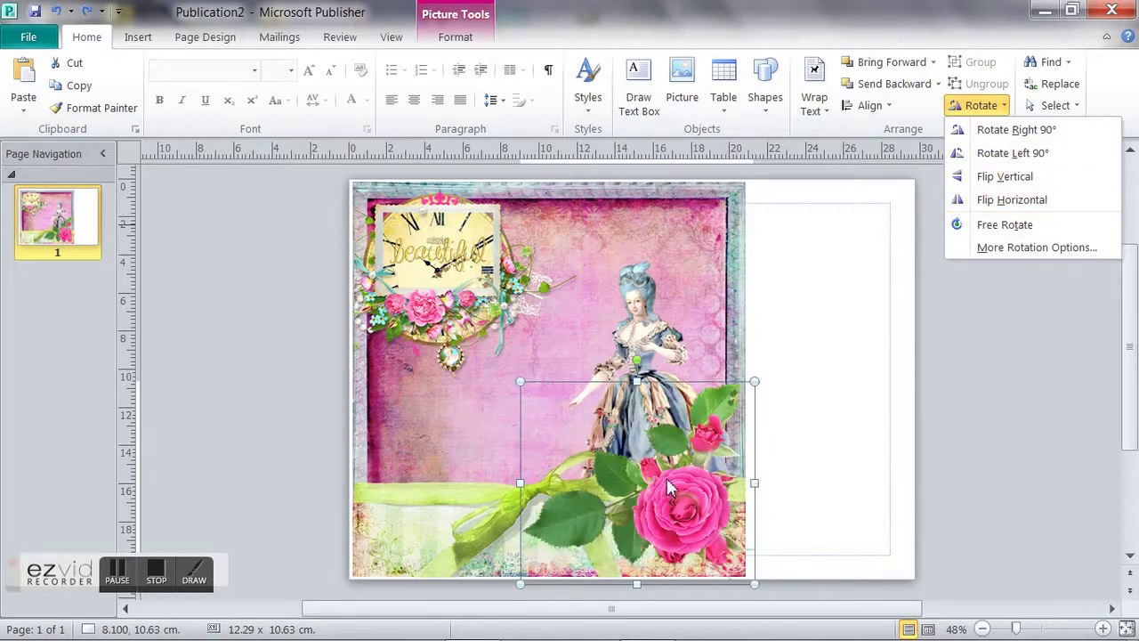
{"action": "left_click", "coordinate": [523, 392]}
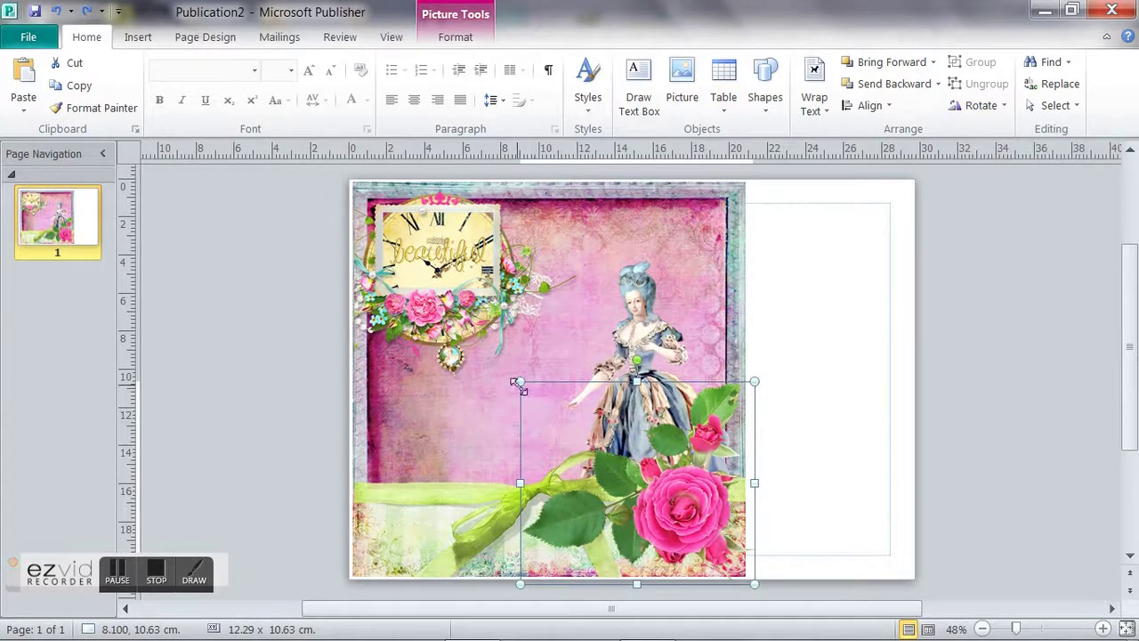
Step: Shrink the rose cluster to about 10.62 x 9.19 cm, tilt it slightly and nudge it into the lower right
{"action": "left_click_drag", "start_coordinate": [523, 381], "coordinate": [552, 433]}
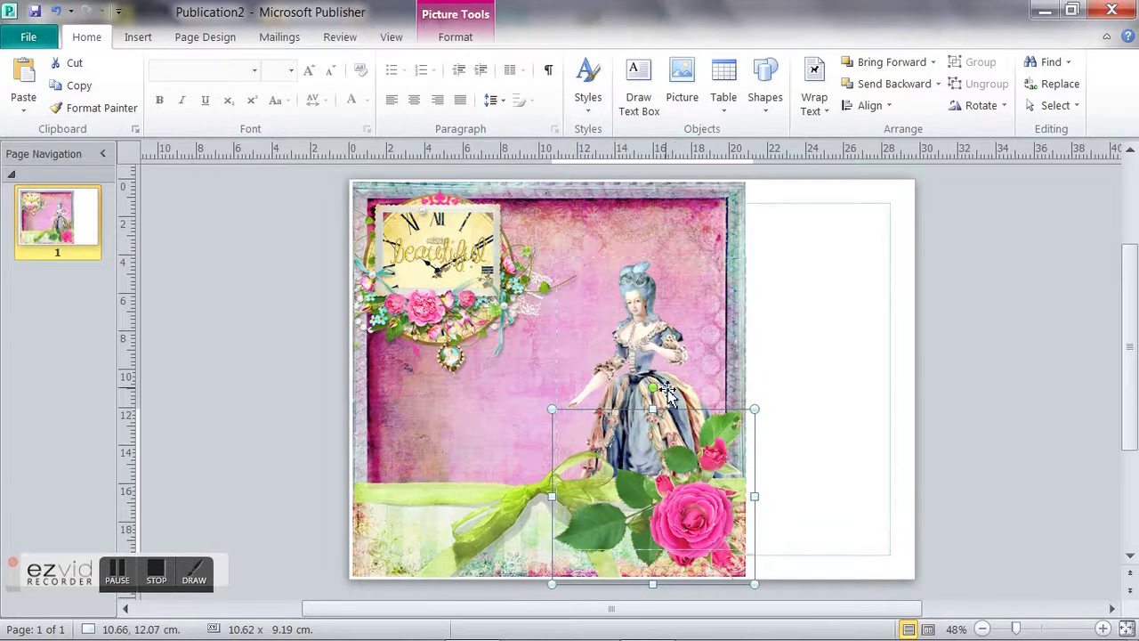
{"action": "left_click_drag", "start_coordinate": [657, 388], "coordinate": [629, 393]}
{"action": "left_click", "coordinate": [844, 520]}
{"action": "left_click", "coordinate": [699, 501]}
{"action": "left_click_drag", "start_coordinate": [685, 501], "coordinate": [674, 508]}
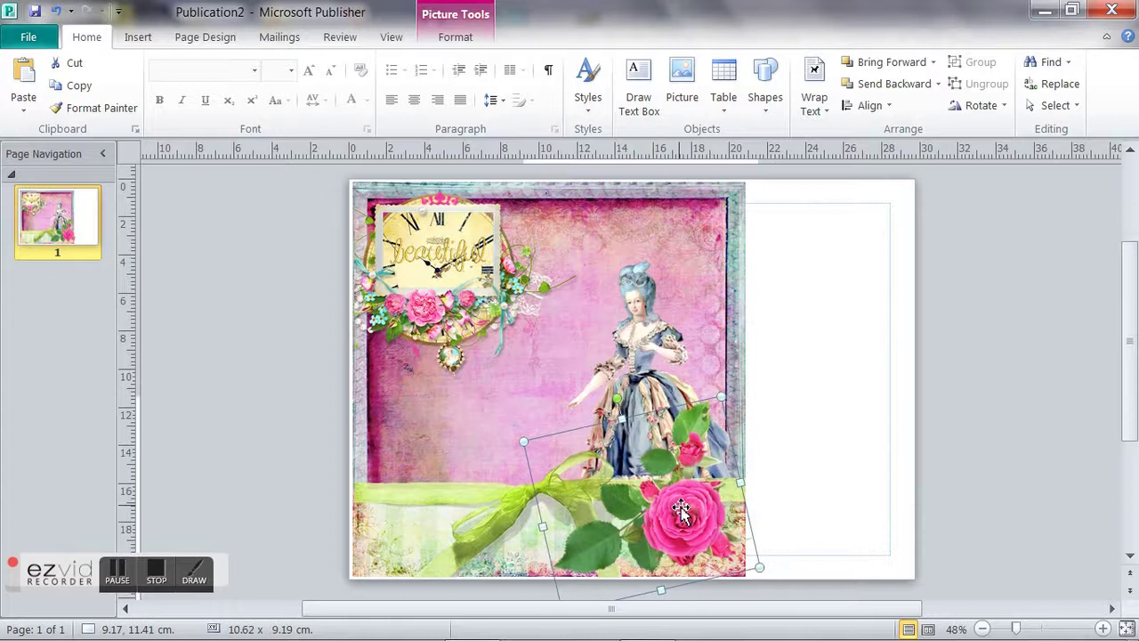
{"action": "left_click", "coordinate": [862, 509]}
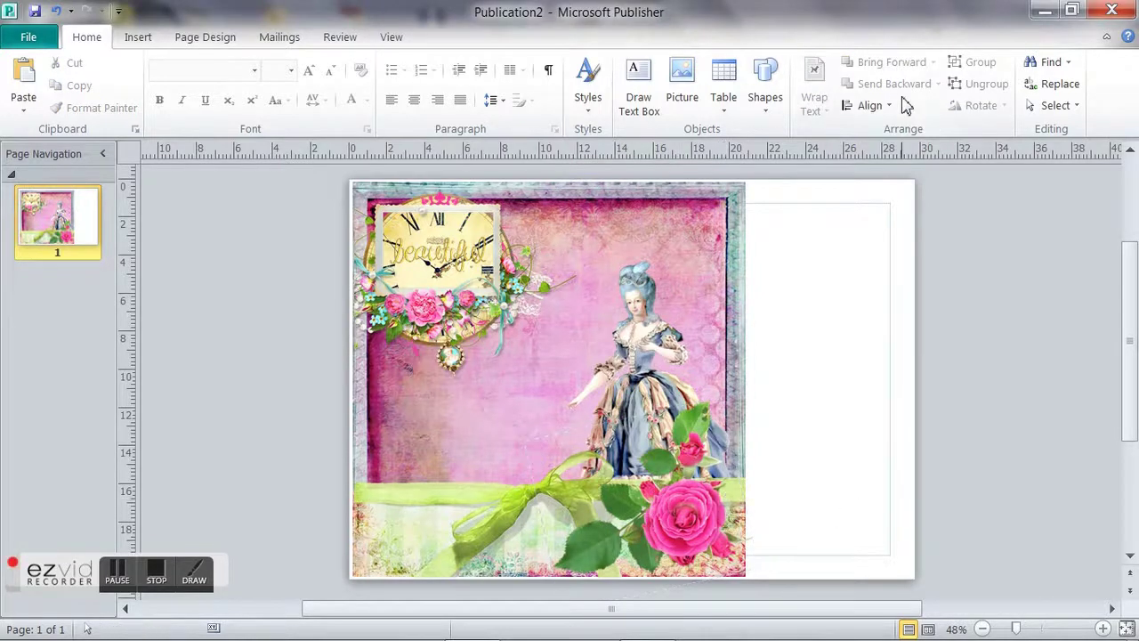
Step: Try Send Backward on the rose cluster, then Bring Forward so it stays above the green ribbon
{"action": "left_click", "coordinate": [699, 538]}
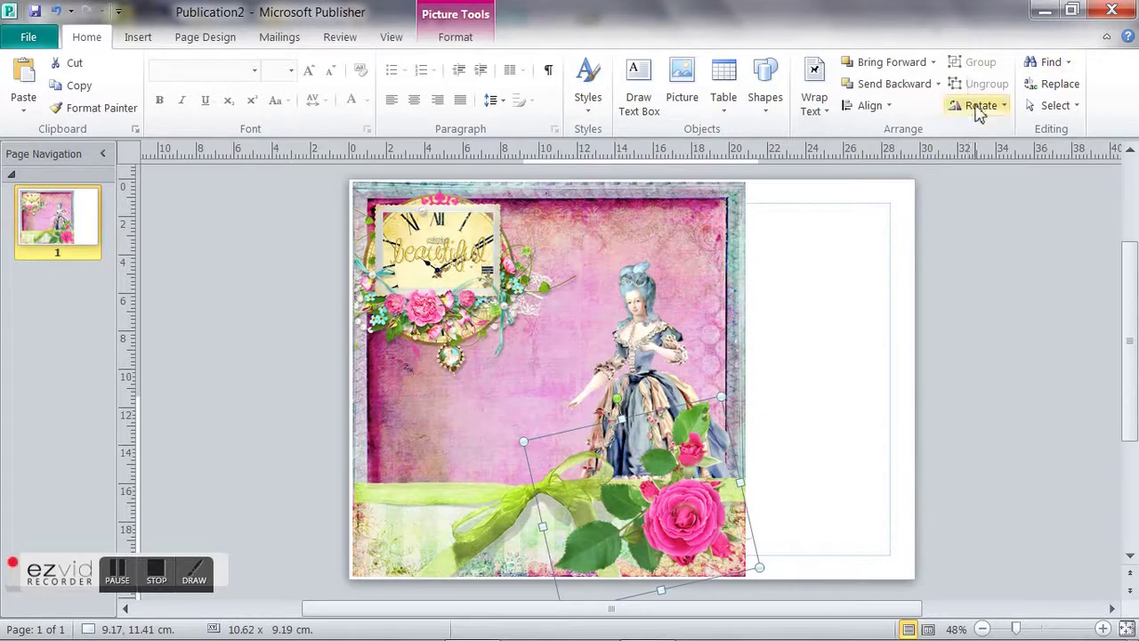
{"action": "left_click", "coordinate": [892, 87]}
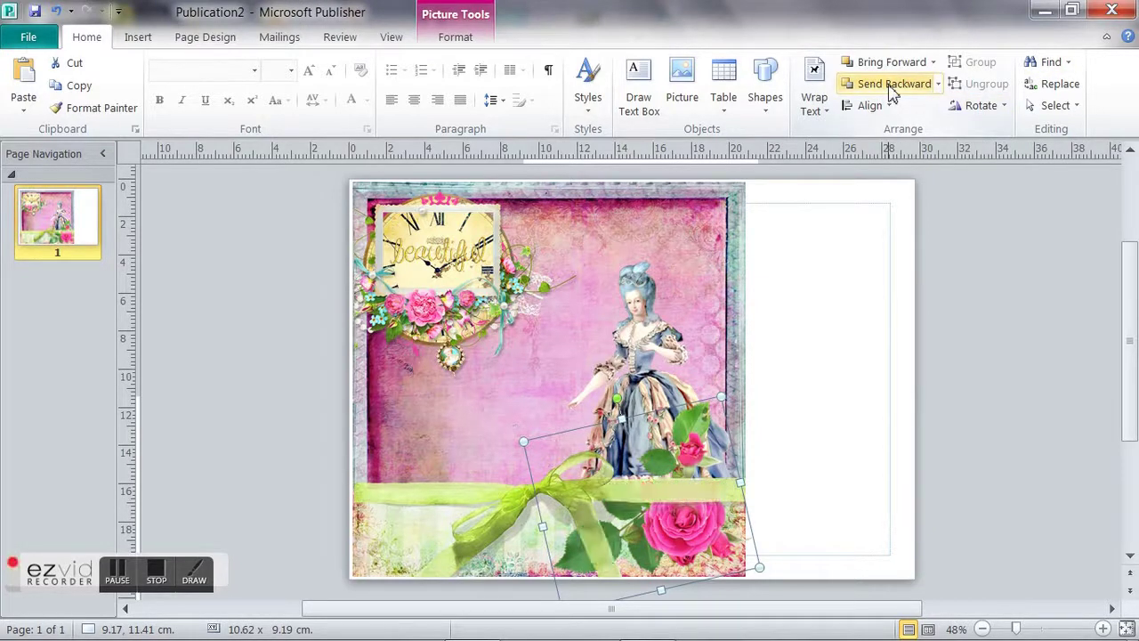
{"action": "left_click", "coordinate": [897, 61]}
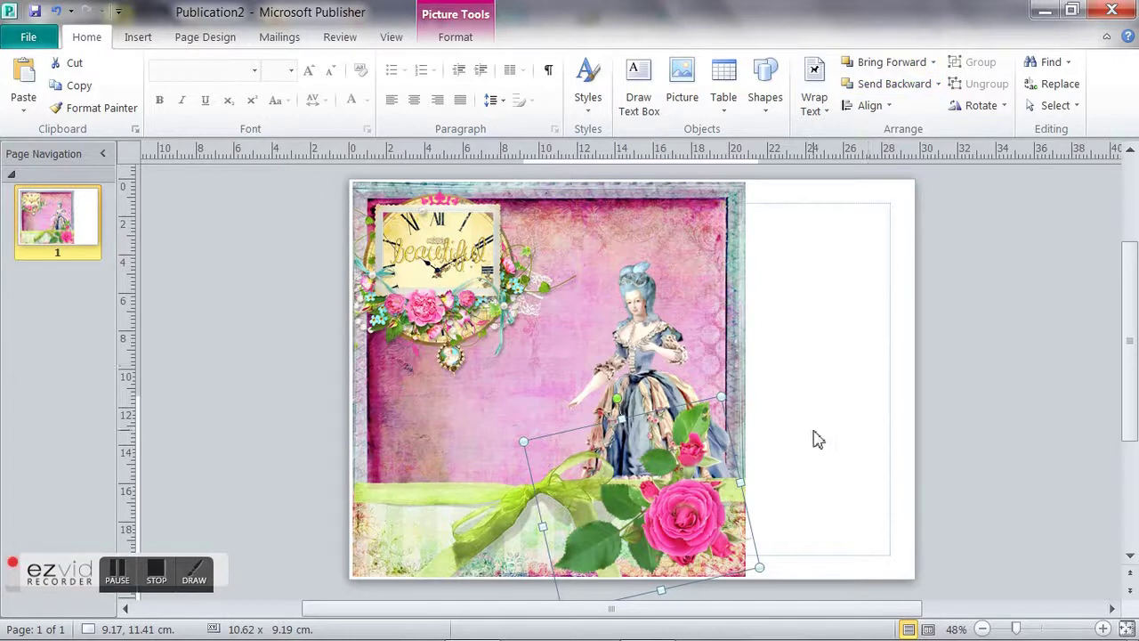
Step: Copy the ornate black flourish frame RR_LetThemEatCake_Element090 from the scrapbook elements folder and return to Publisher
{"action": "mouse_move", "coordinate": [562, 637]}
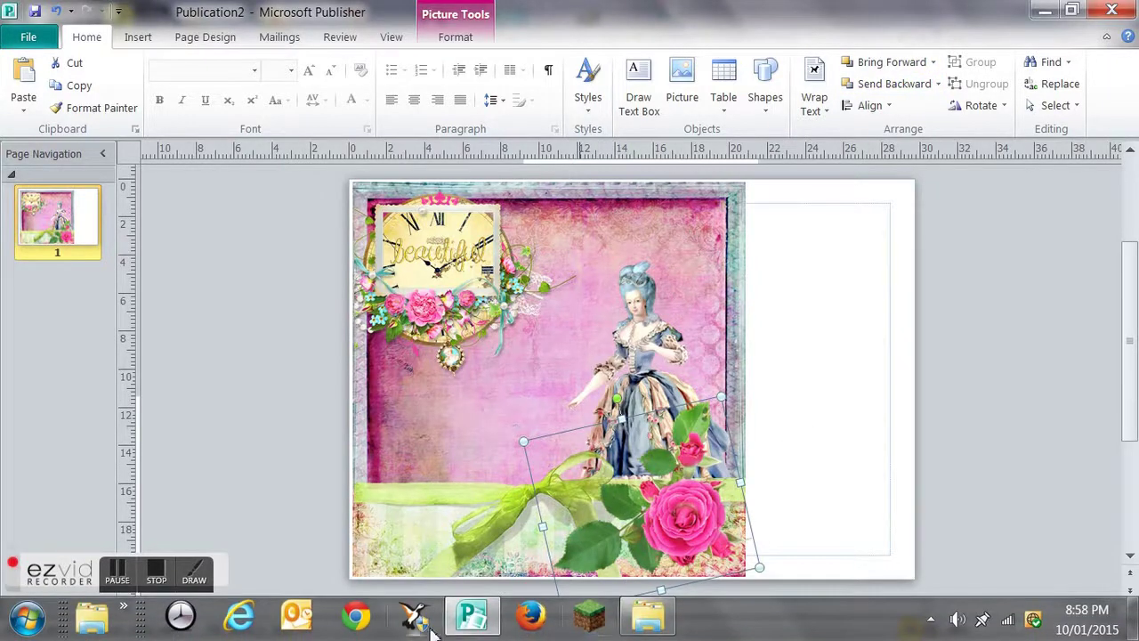
{"action": "left_click", "coordinate": [1018, 441]}
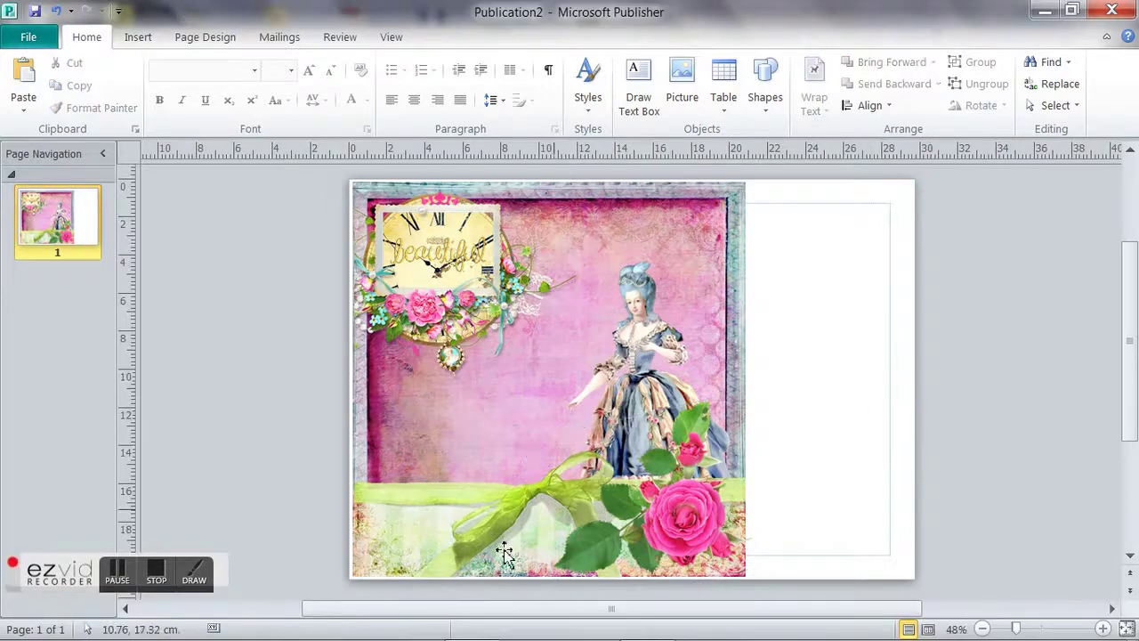
{"action": "left_click", "coordinate": [485, 621]}
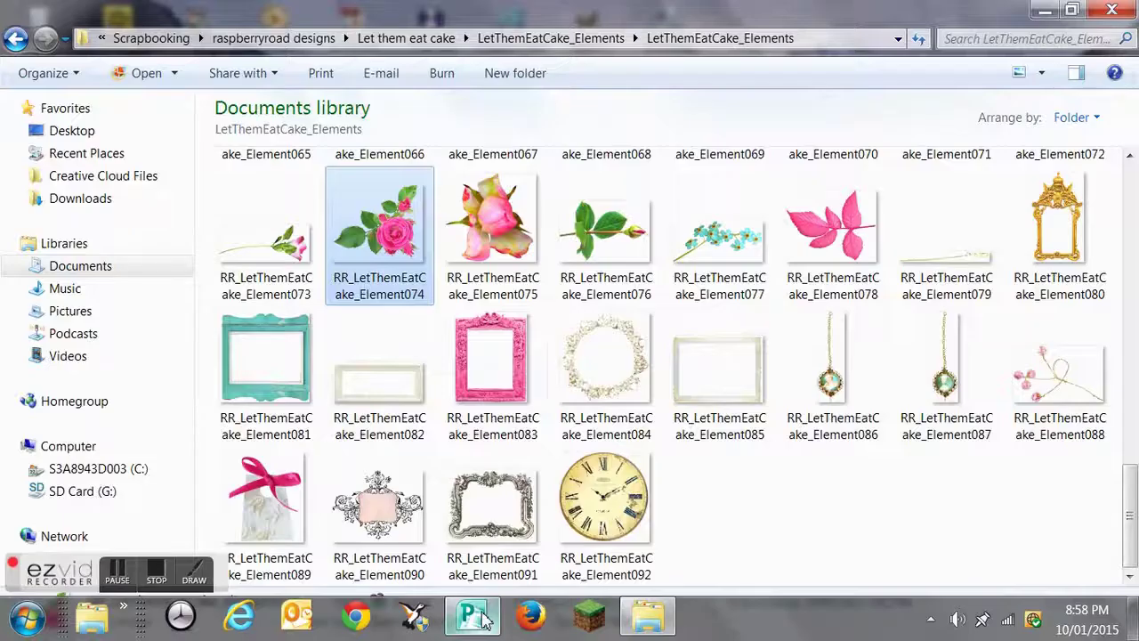
{"action": "left_click", "coordinate": [497, 368]}
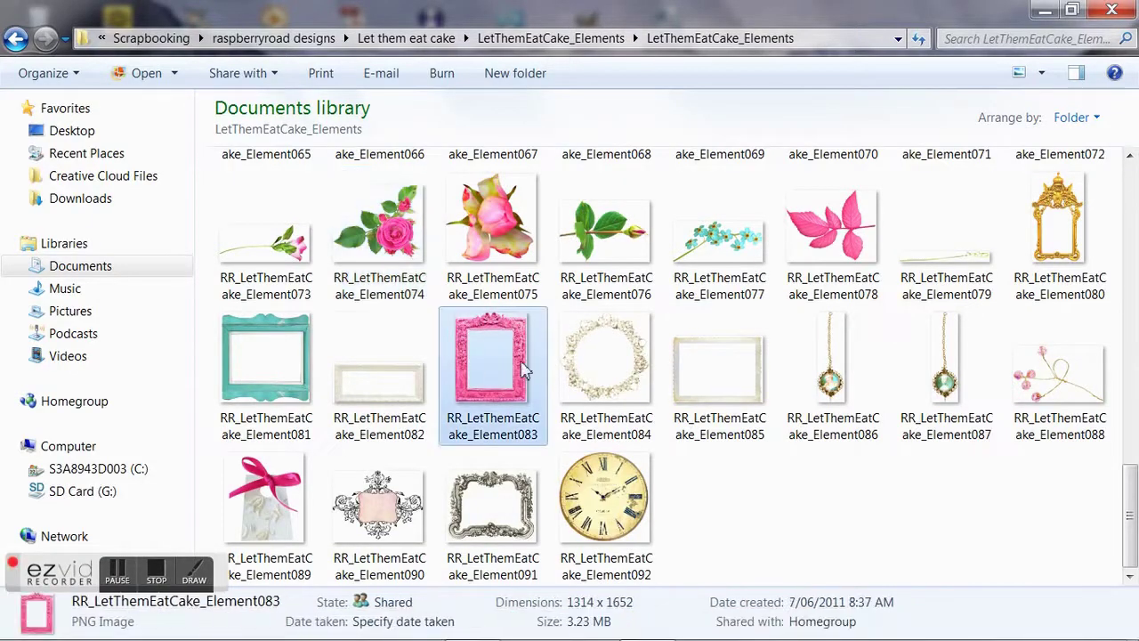
{"action": "left_click", "coordinate": [629, 381]}
{"action": "right_click", "coordinate": [628, 381]}
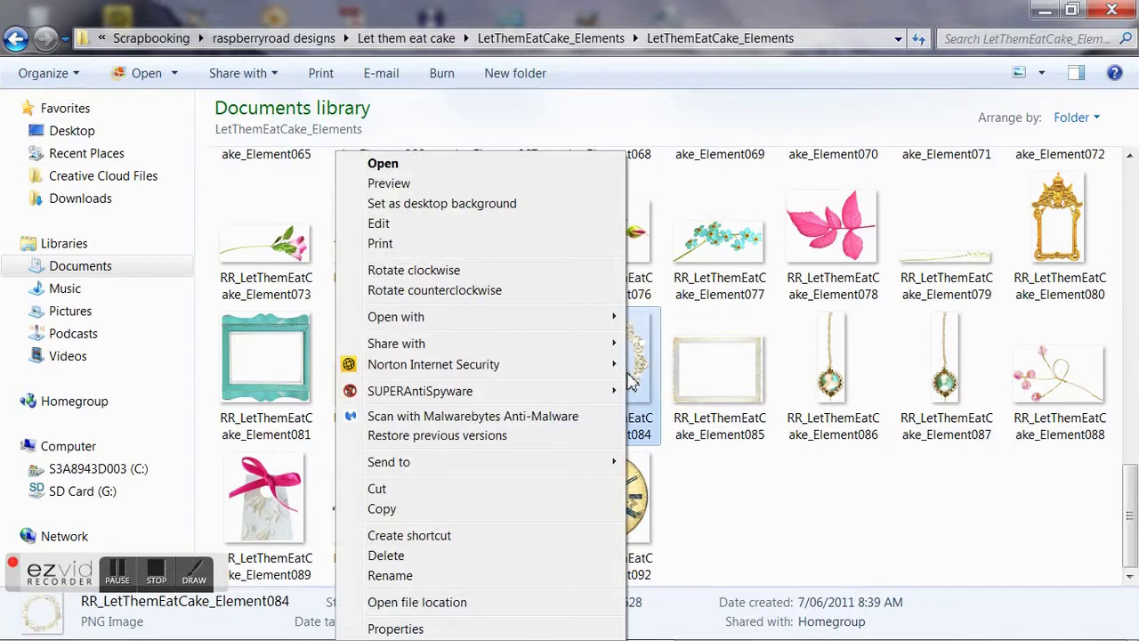
{"action": "left_click", "coordinate": [788, 523]}
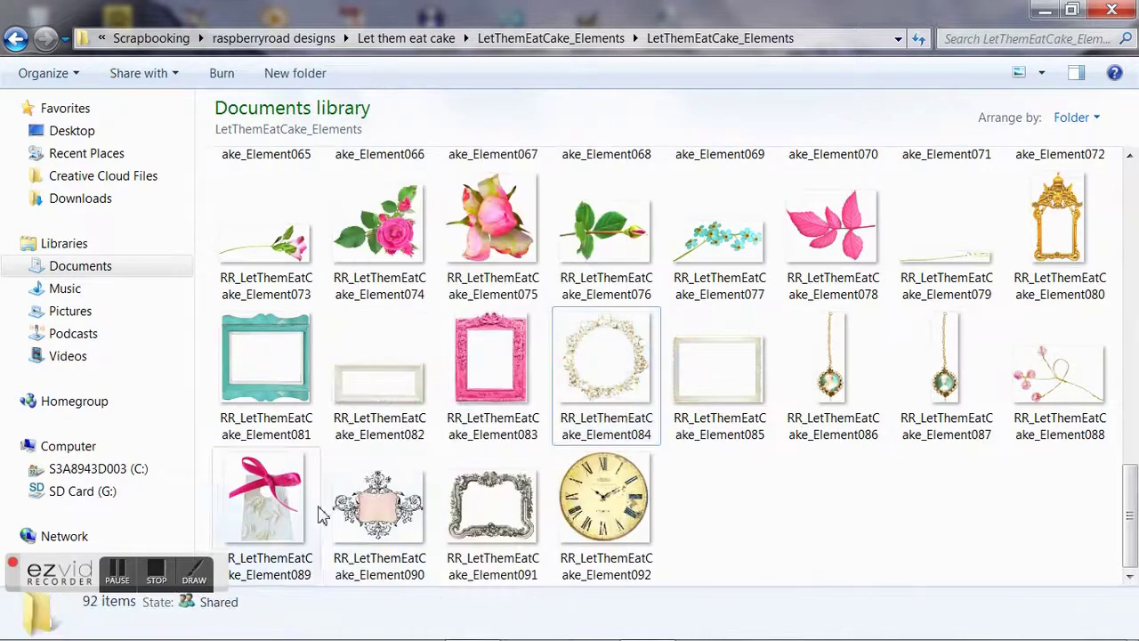
{"action": "left_click", "coordinate": [365, 519]}
{"action": "right_click", "coordinate": [365, 519]}
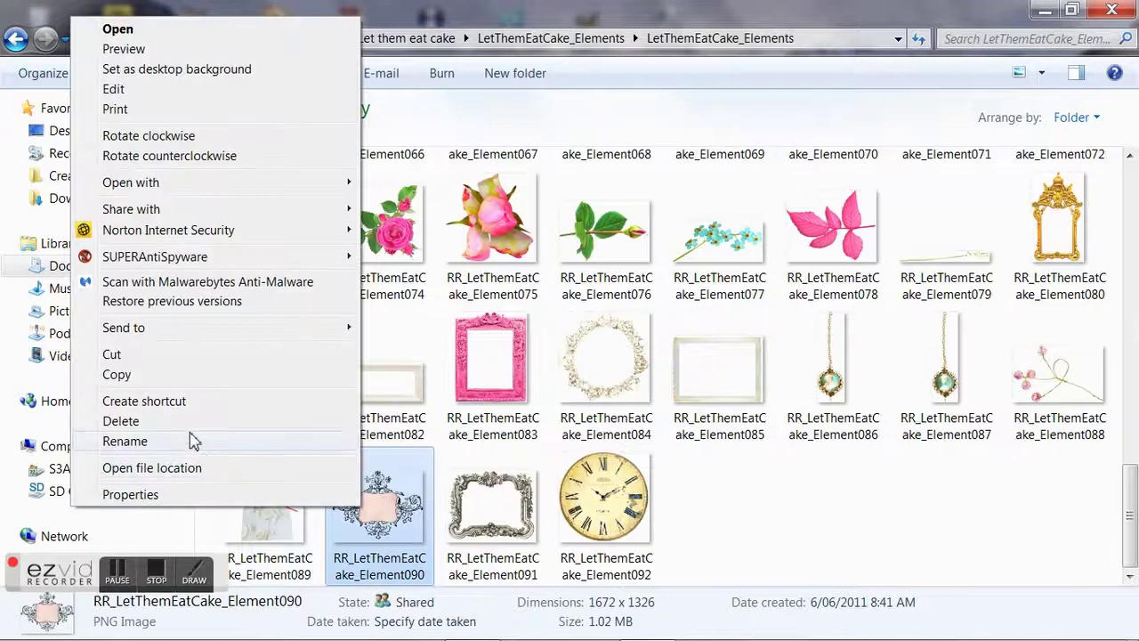
{"action": "left_click", "coordinate": [173, 382]}
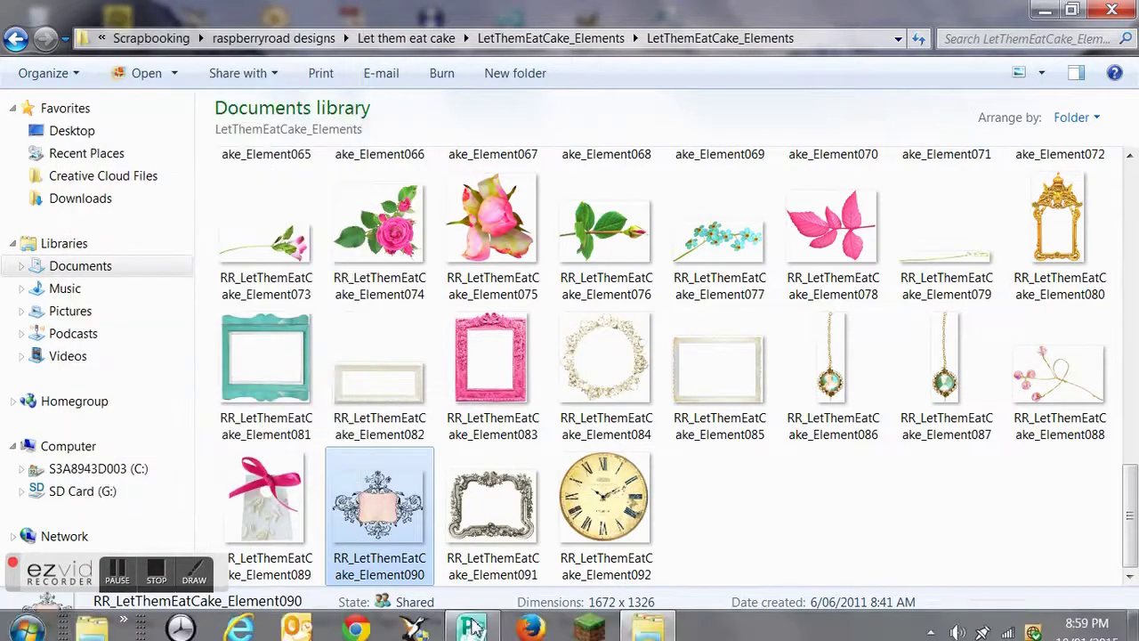
{"action": "left_click", "coordinate": [472, 622]}
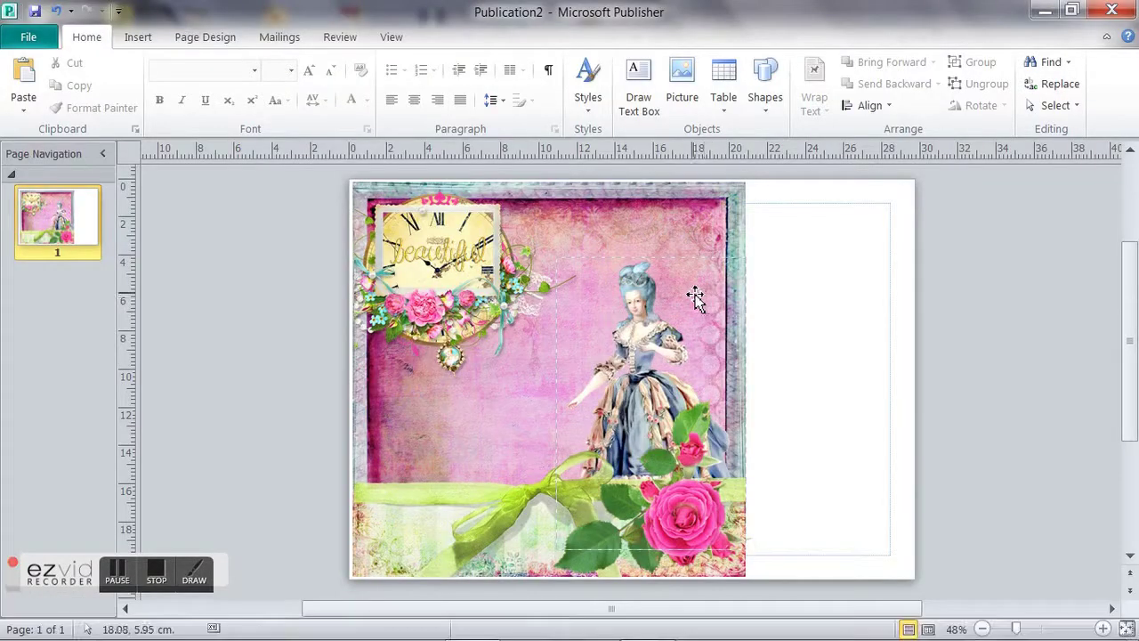
Step: Paste the flourish frame, move it over the lady, shrink it to 9.78 x 7.75 cm and send it backward
{"action": "right_click", "coordinate": [827, 288]}
{"action": "left_click", "coordinate": [869, 346]}
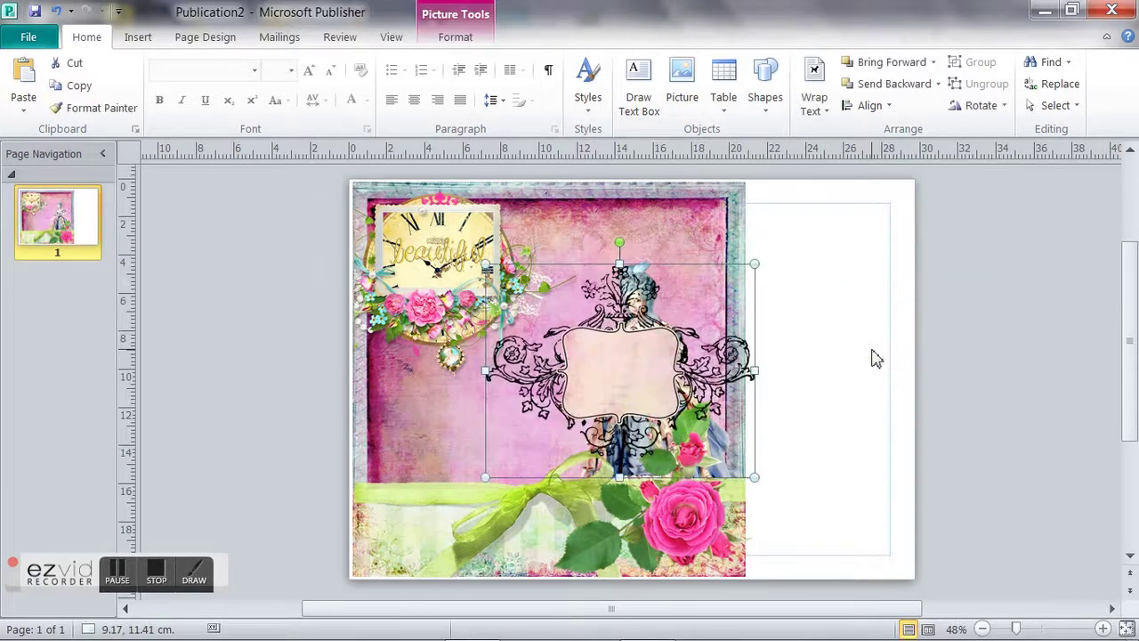
{"action": "left_click_drag", "start_coordinate": [620, 380], "coordinate": [604, 401]}
{"action": "left_click_drag", "start_coordinate": [469, 498], "coordinate": [552, 432]}
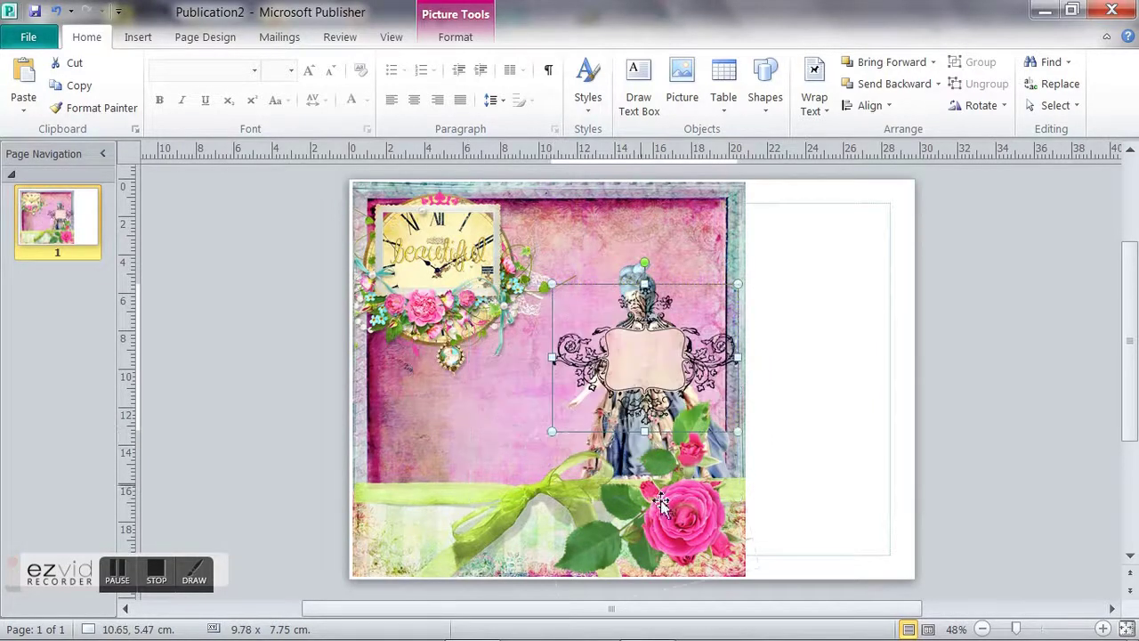
{"action": "left_click", "coordinate": [890, 85]}
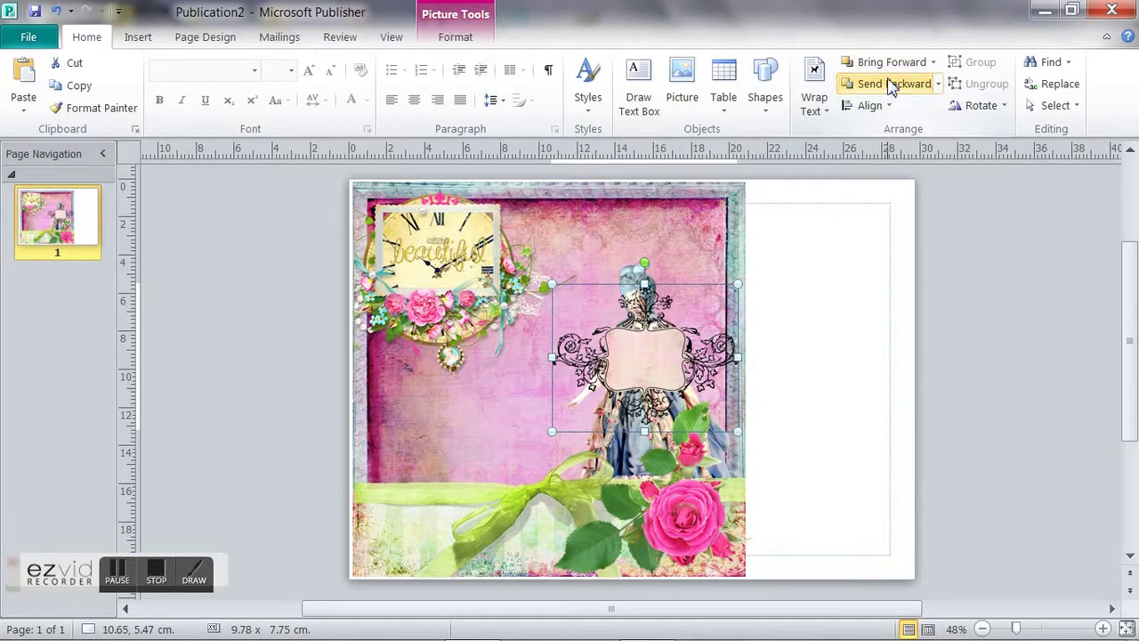
{"action": "left_click", "coordinate": [890, 84]}
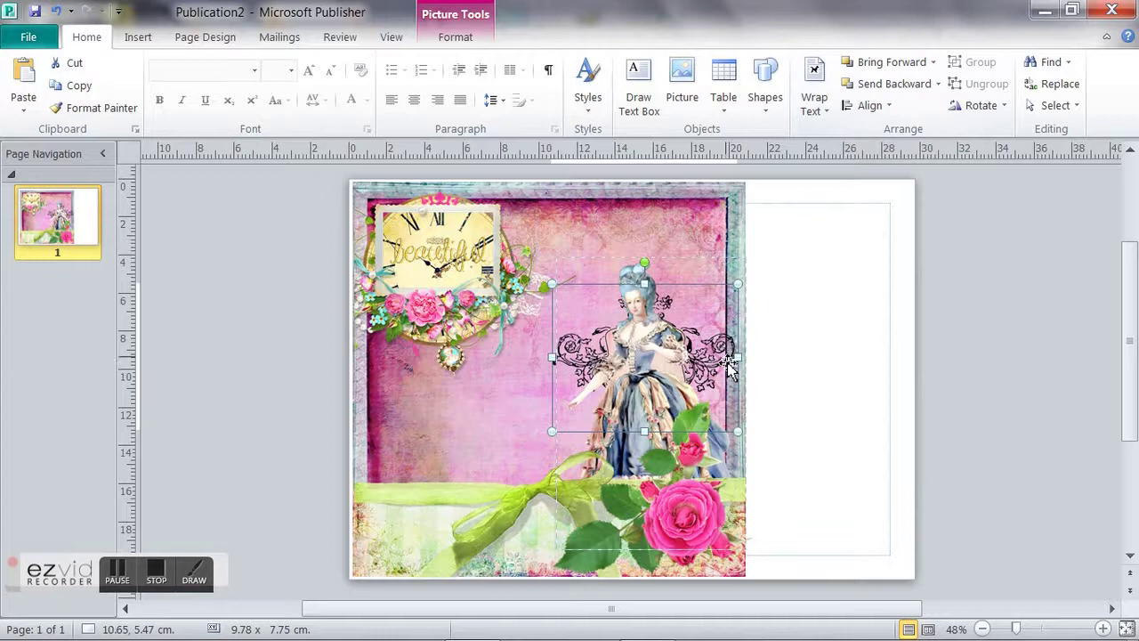
Step: Try moving the lady up, undo that, and send the lady behind the flourish frame
{"action": "left_click_drag", "start_coordinate": [728, 365], "coordinate": [714, 342]}
{"action": "left_click", "coordinate": [55, 11]}
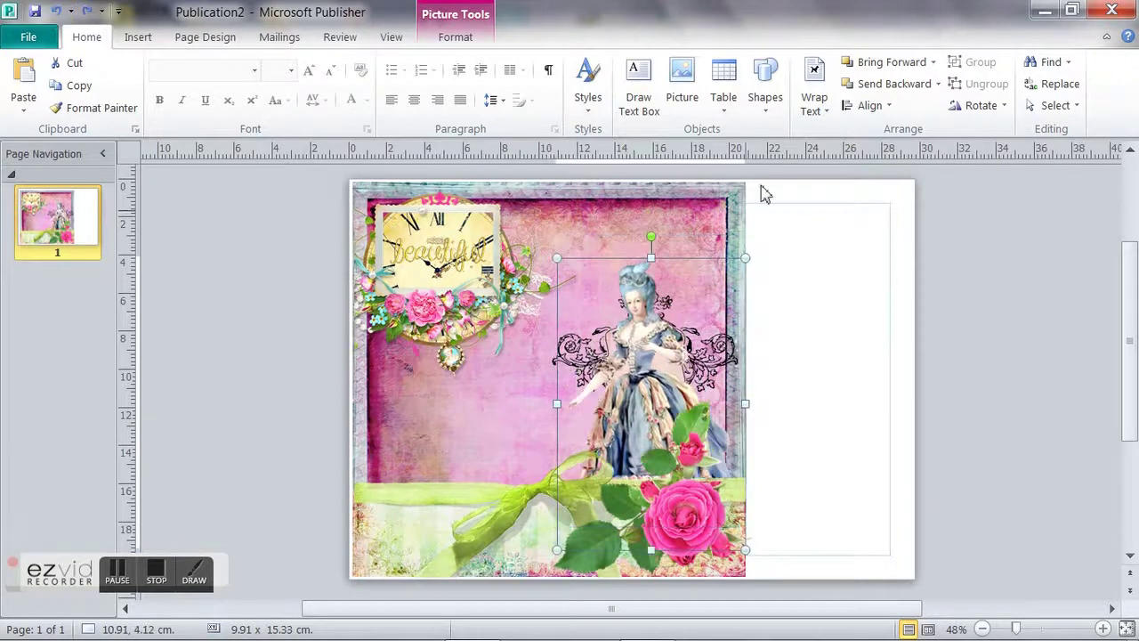
{"action": "left_click", "coordinate": [837, 376]}
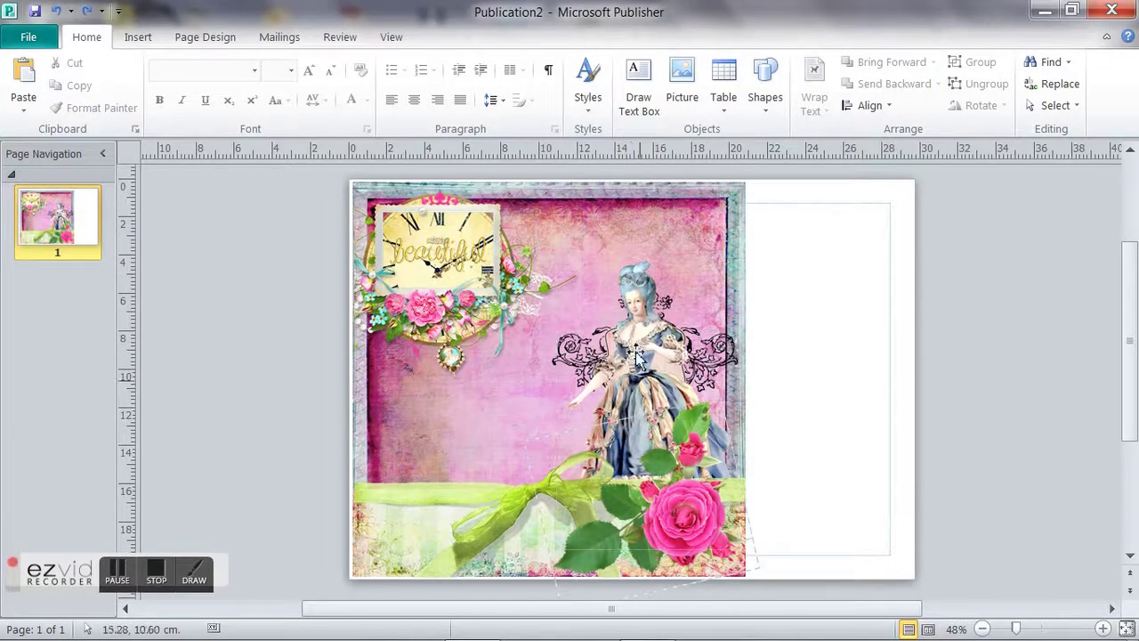
{"action": "left_click", "coordinate": [717, 326]}
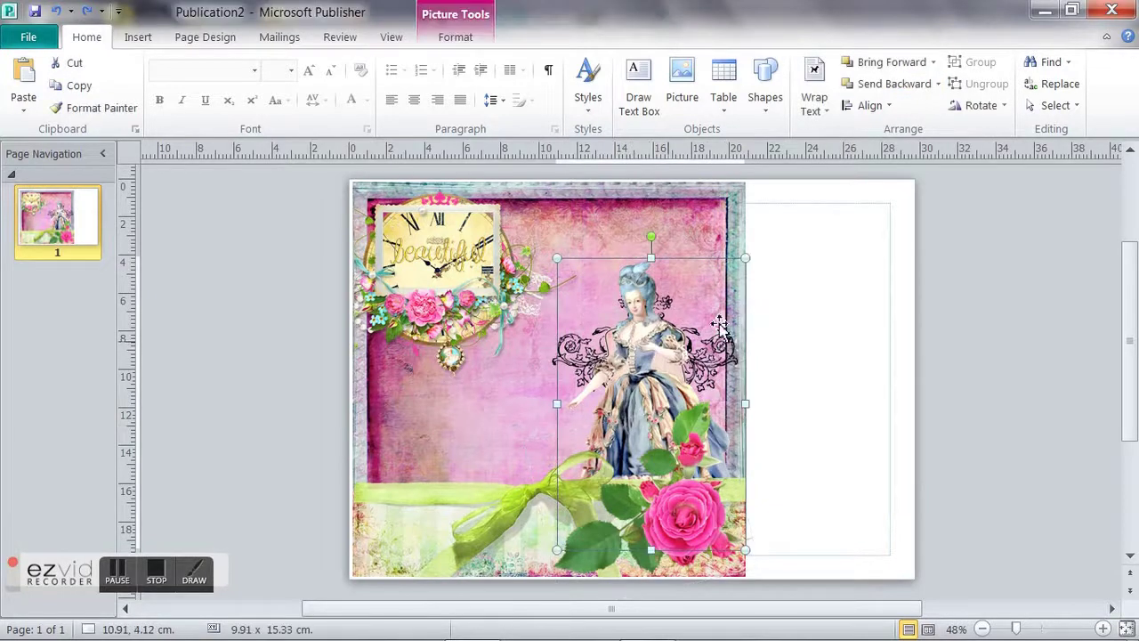
{"action": "left_click", "coordinate": [895, 83]}
Step: Move the flourish frame to the top over the lady's head and place it behind her
{"action": "left_click", "coordinate": [855, 334]}
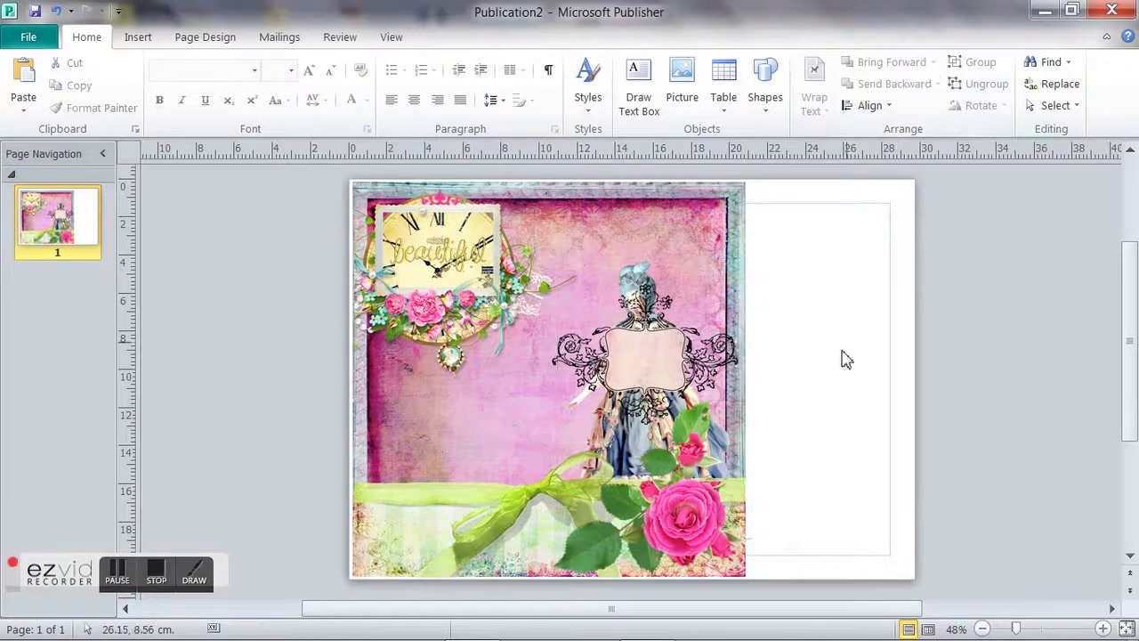
{"action": "left_click_drag", "start_coordinate": [663, 365], "coordinate": [868, 298]}
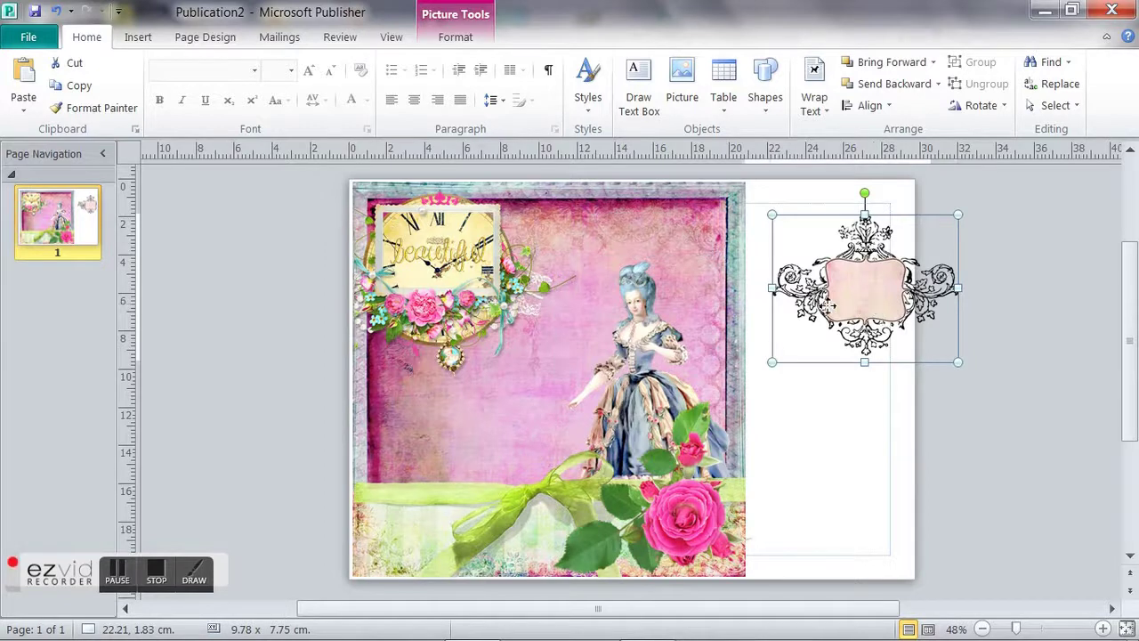
{"action": "left_click_drag", "start_coordinate": [828, 305], "coordinate": [646, 289]}
{"action": "left_click", "coordinate": [886, 87]}
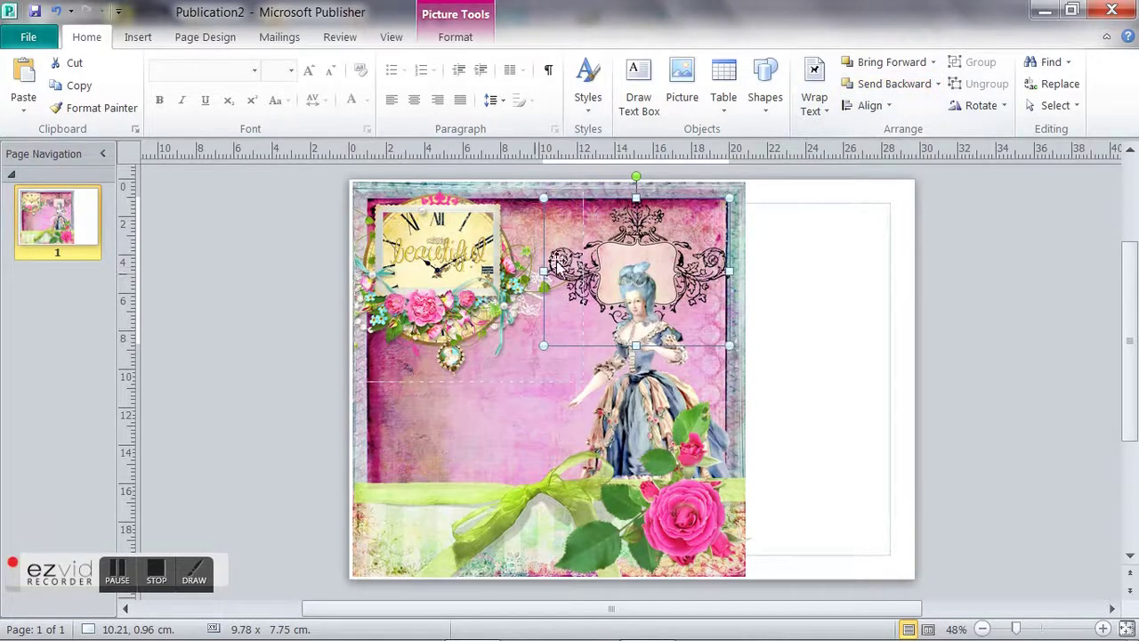
{"action": "left_click", "coordinate": [820, 401]}
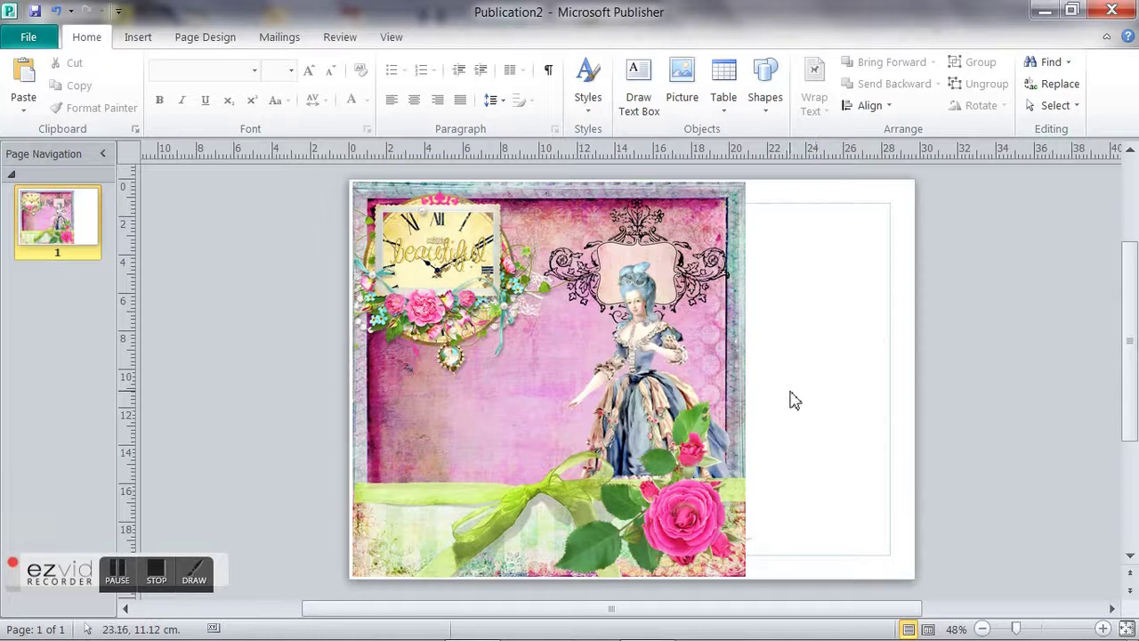